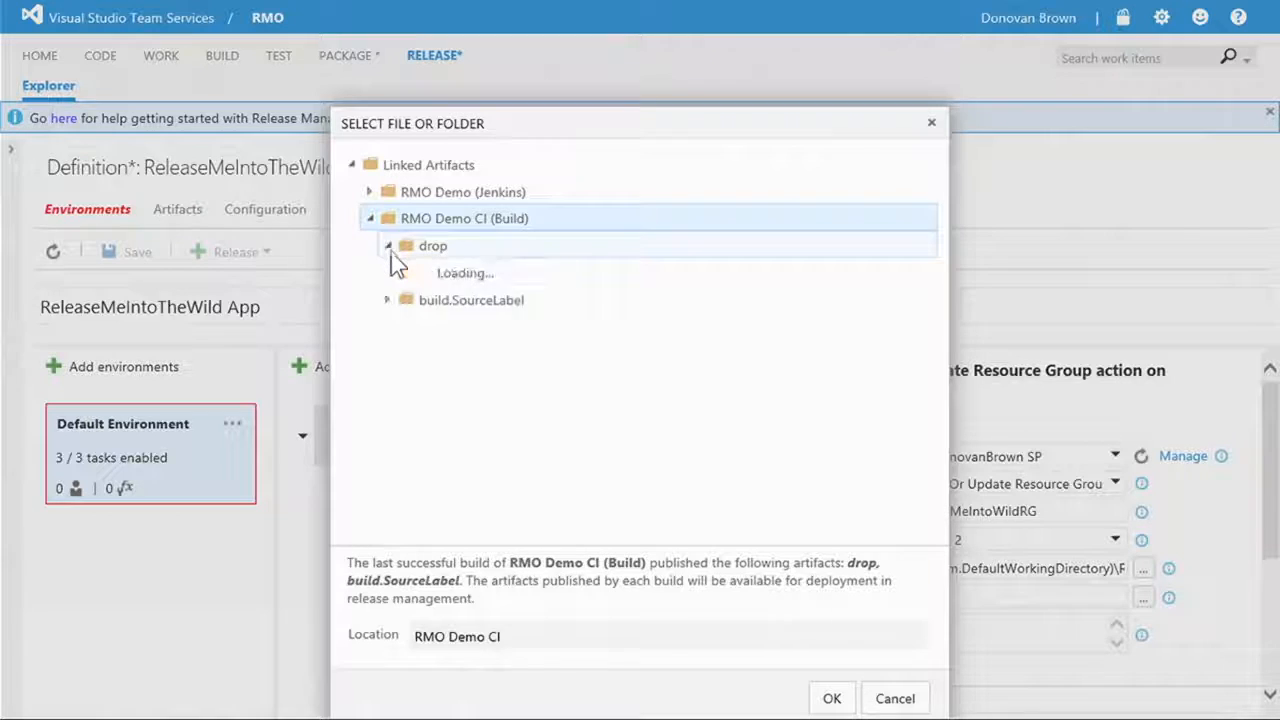
# Select WebSite.param.dev.json from drop\WebAppRG\Templates in the RMO Demo CI build as the template parameters file.
pyautogui.click(405, 381)
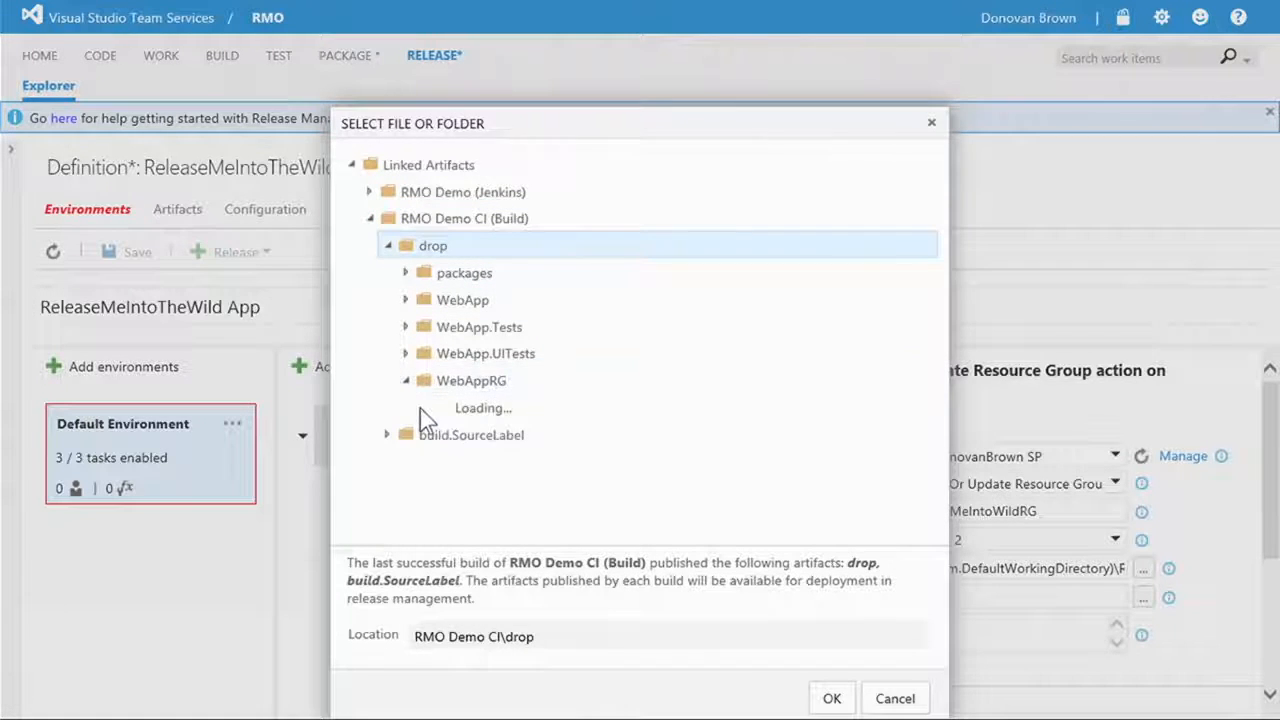
pyautogui.click(423, 435)
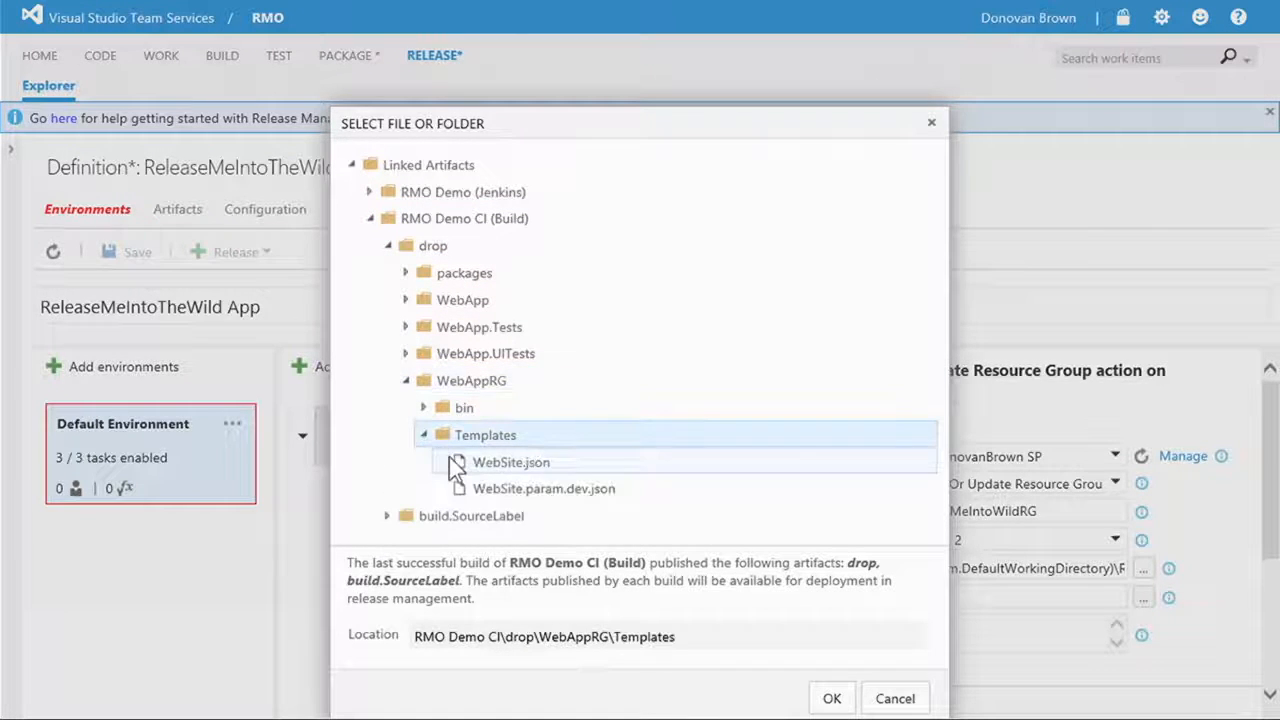
pyautogui.click(537, 489)
pyautogui.click(832, 699)
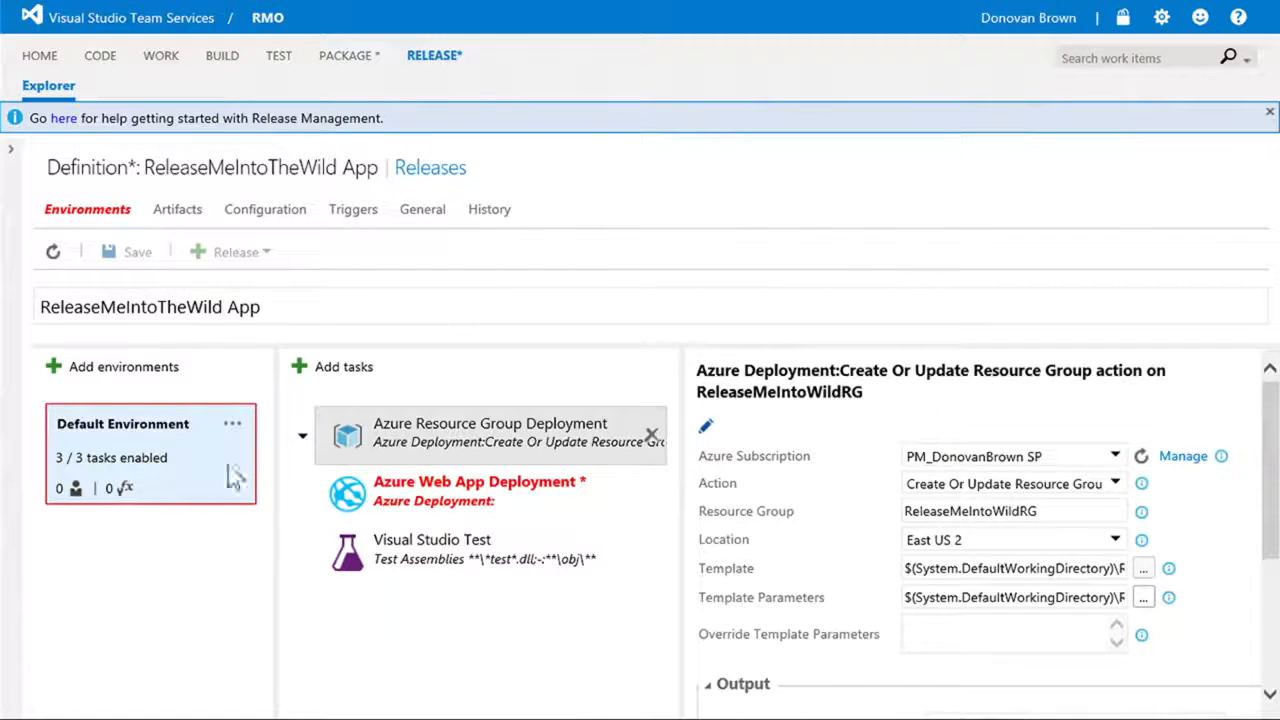
# Add a variable named WebAppName with the value DevWebApp to the Default Environment.
pyautogui.click(232, 424)
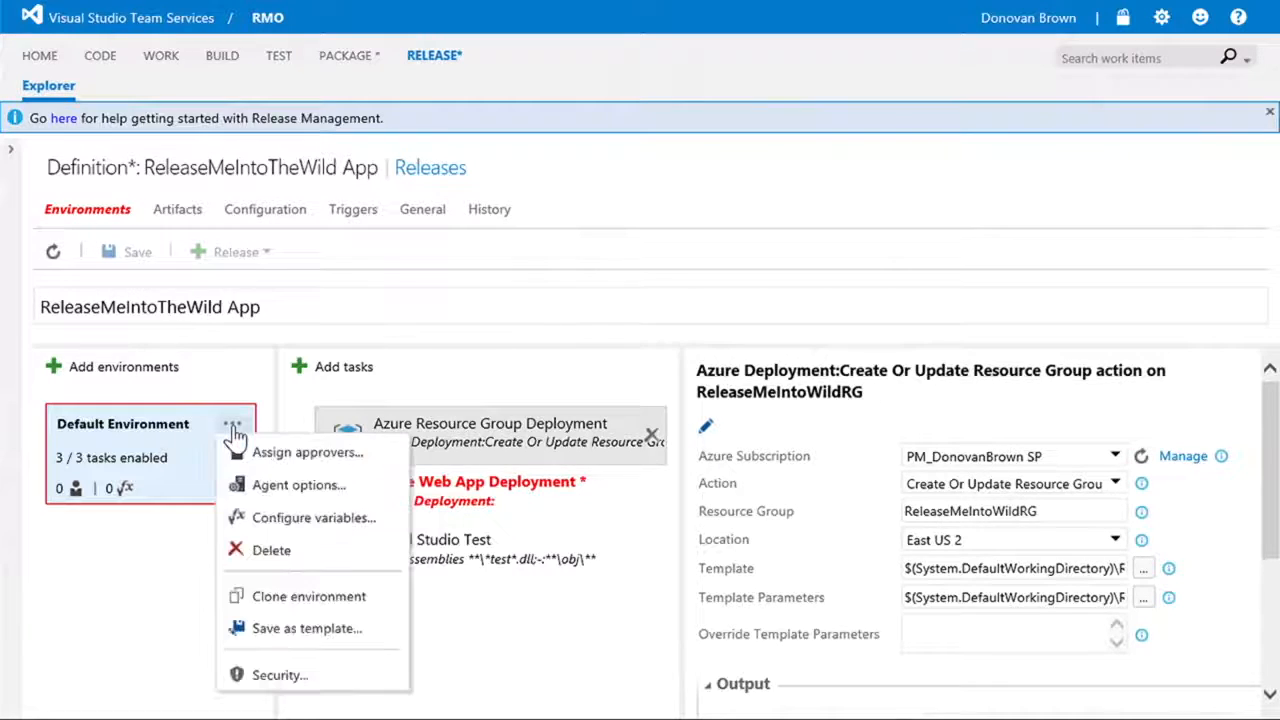
pyautogui.click(318, 520)
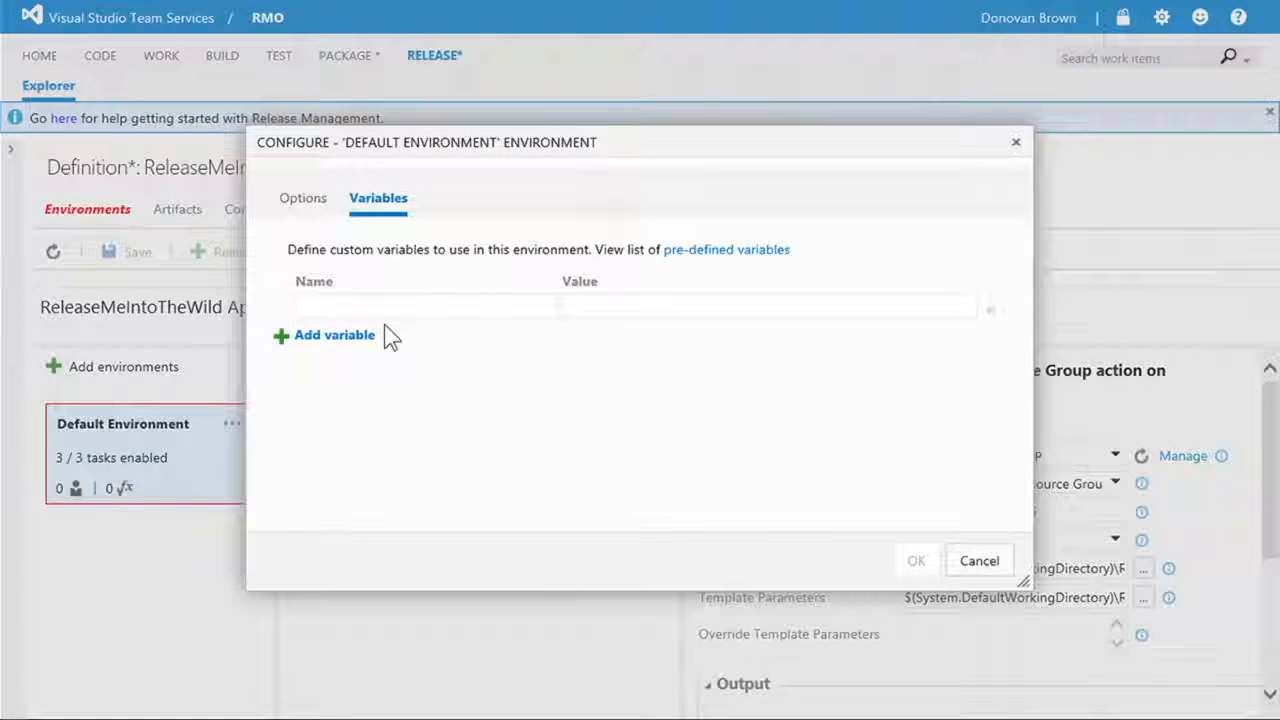
pyautogui.write('WEb')
pyautogui.press('BackSpace')
pyautogui.press('BackSpace')
pyautogui.write('ebAppName')
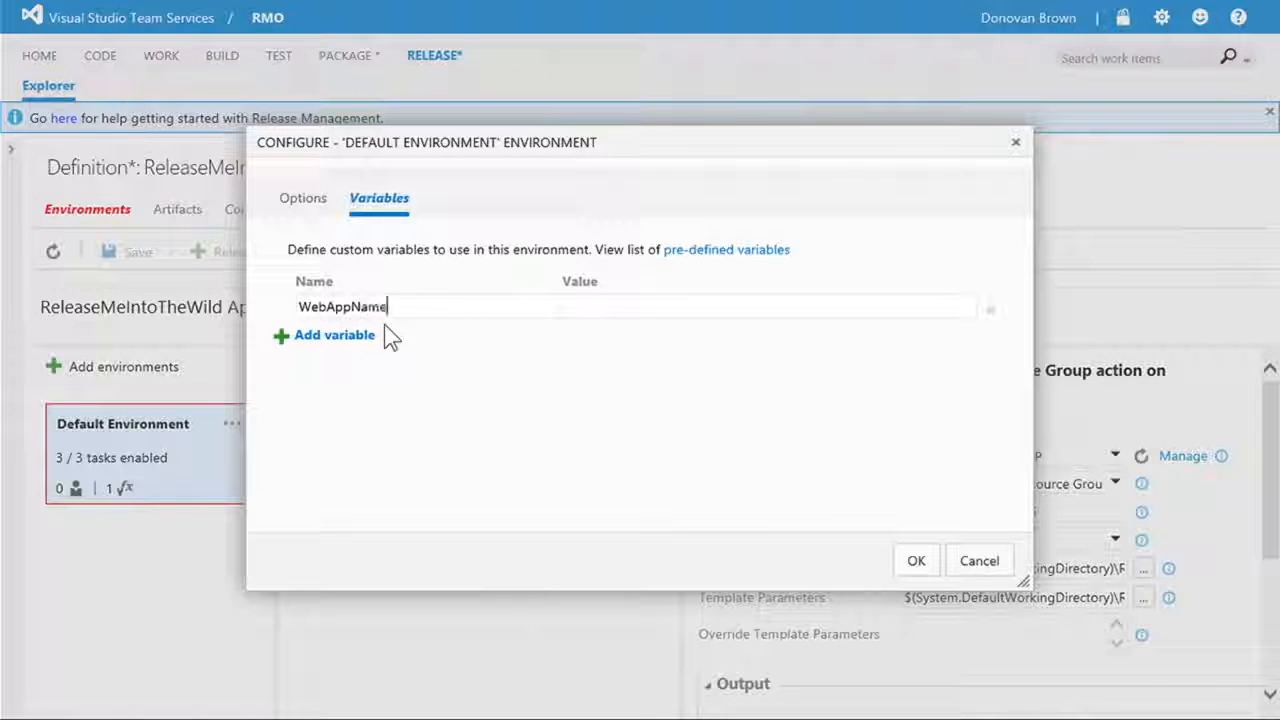
pyautogui.press('Tab')
pyautogui.write('DevWebApp')
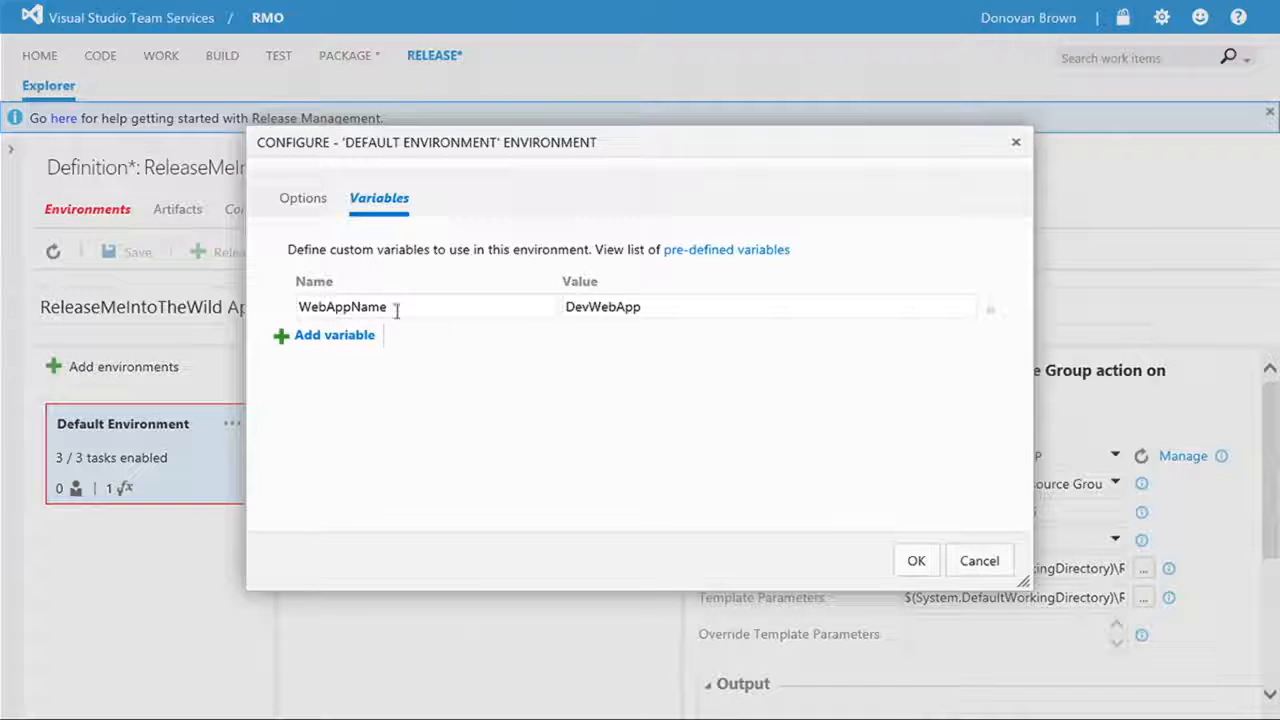
pyautogui.moveTo(418, 314); pyautogui.dragTo(254, 310)
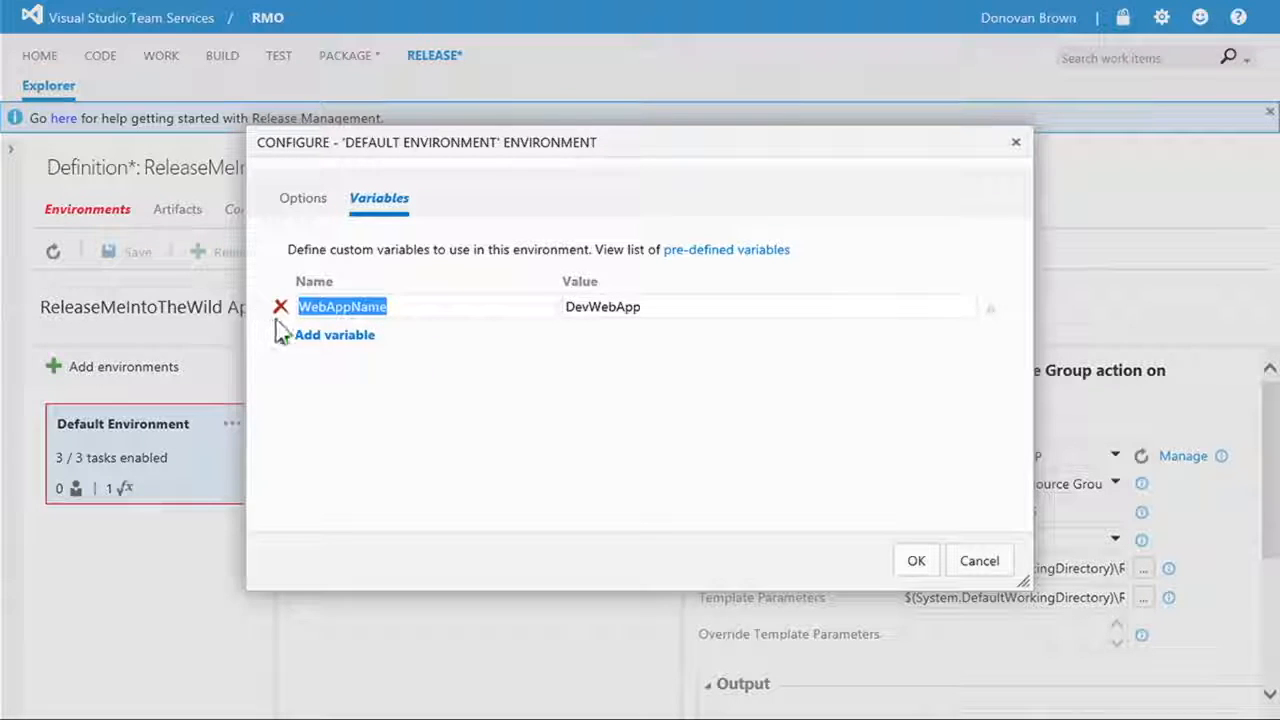
pyautogui.click(918, 561)
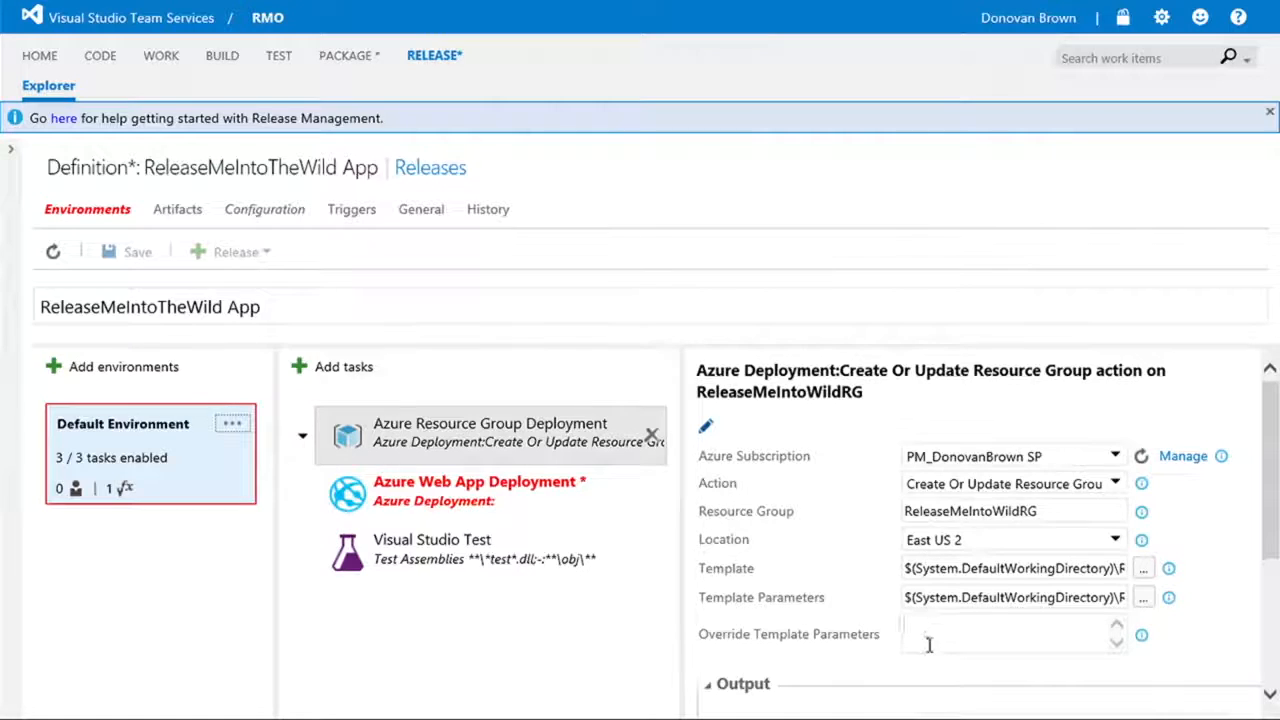
# Set the resource group deployment's override template parameters to -Websitename $(WebAppName).
pyautogui.write('-')
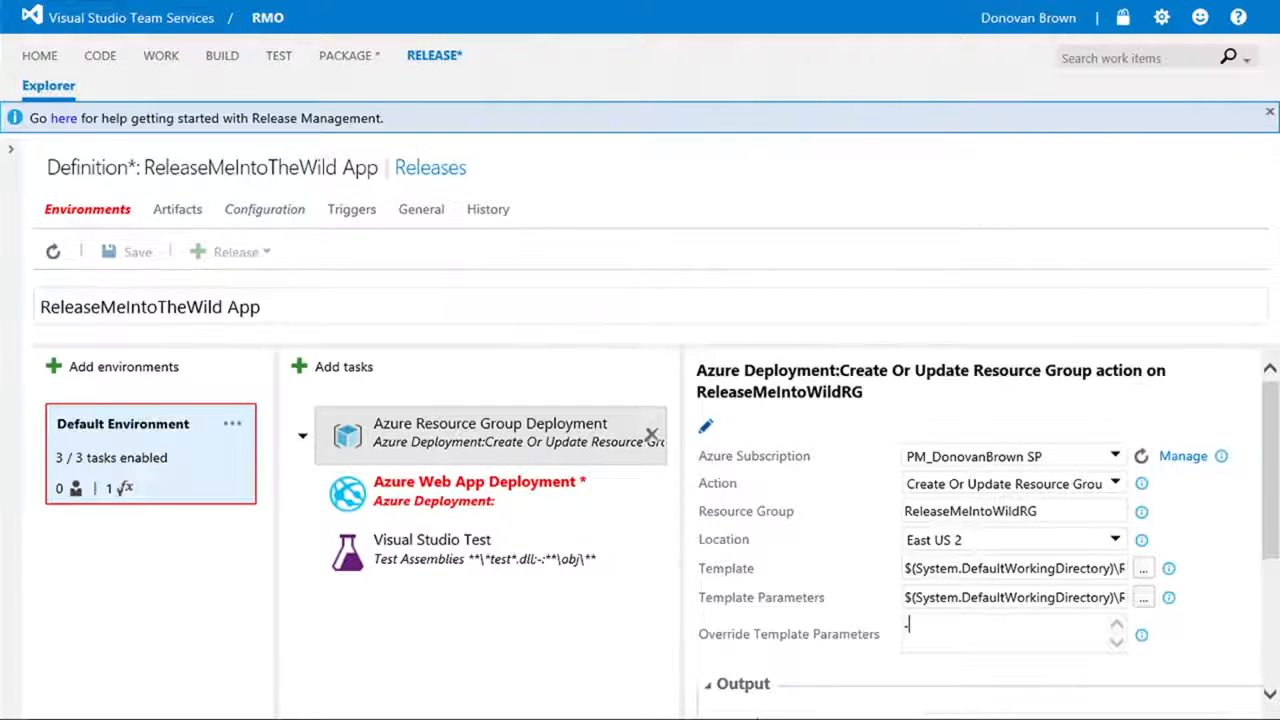
pyautogui.write('Websitename $(')
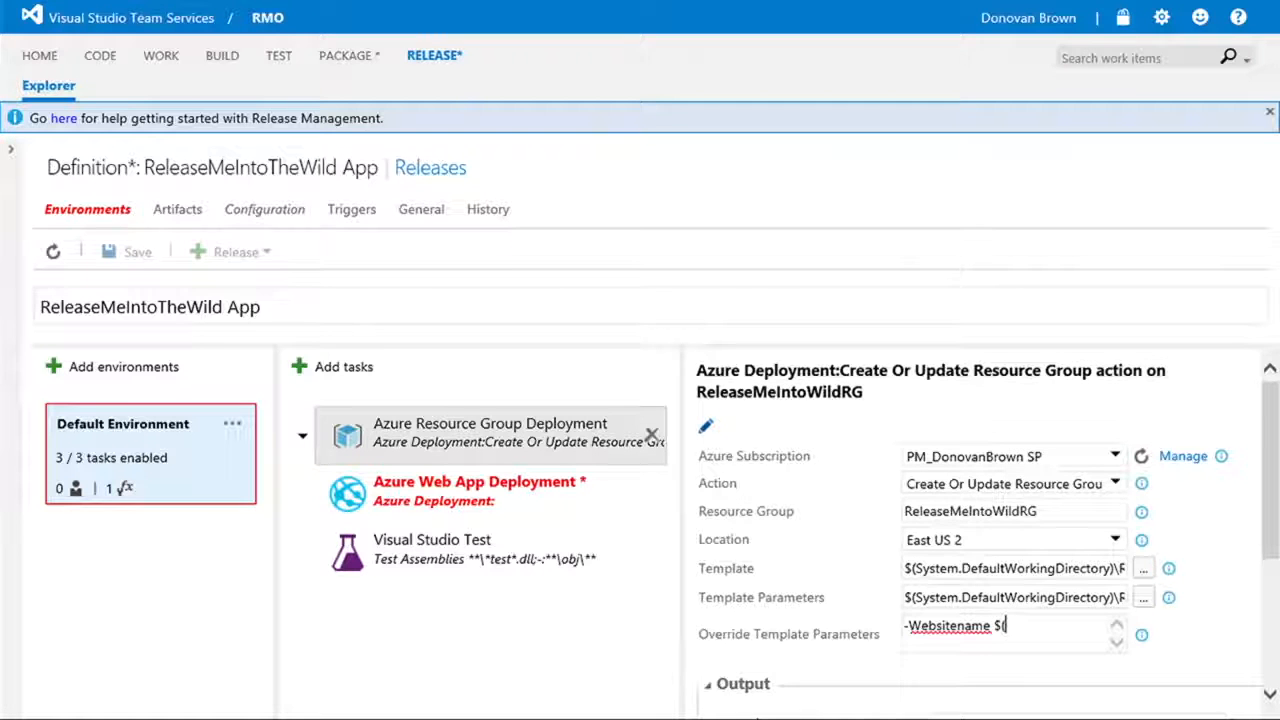
pyautogui.write('WebAppName')
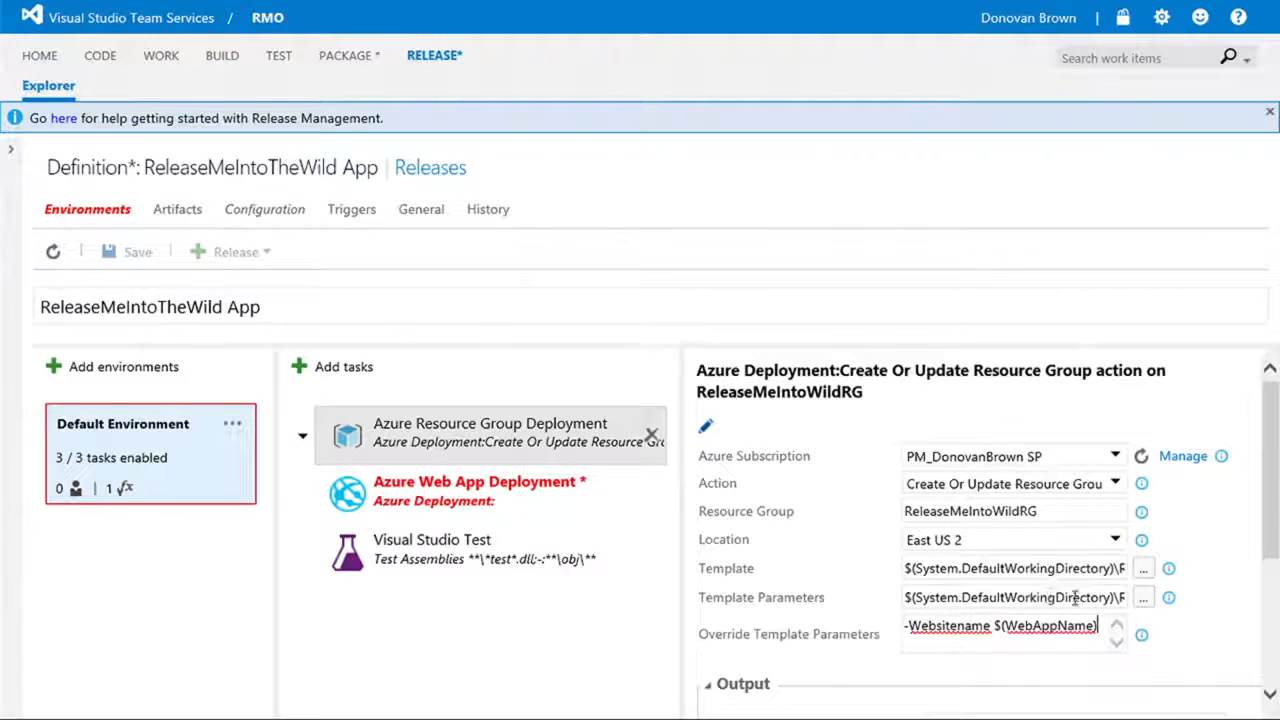
# Choose the Azure subscription ending in Cert for the Azure Web App Deployment task.
pyautogui.click(474, 507)
pyautogui.click(1115, 410)
pyautogui.click(1030, 437)
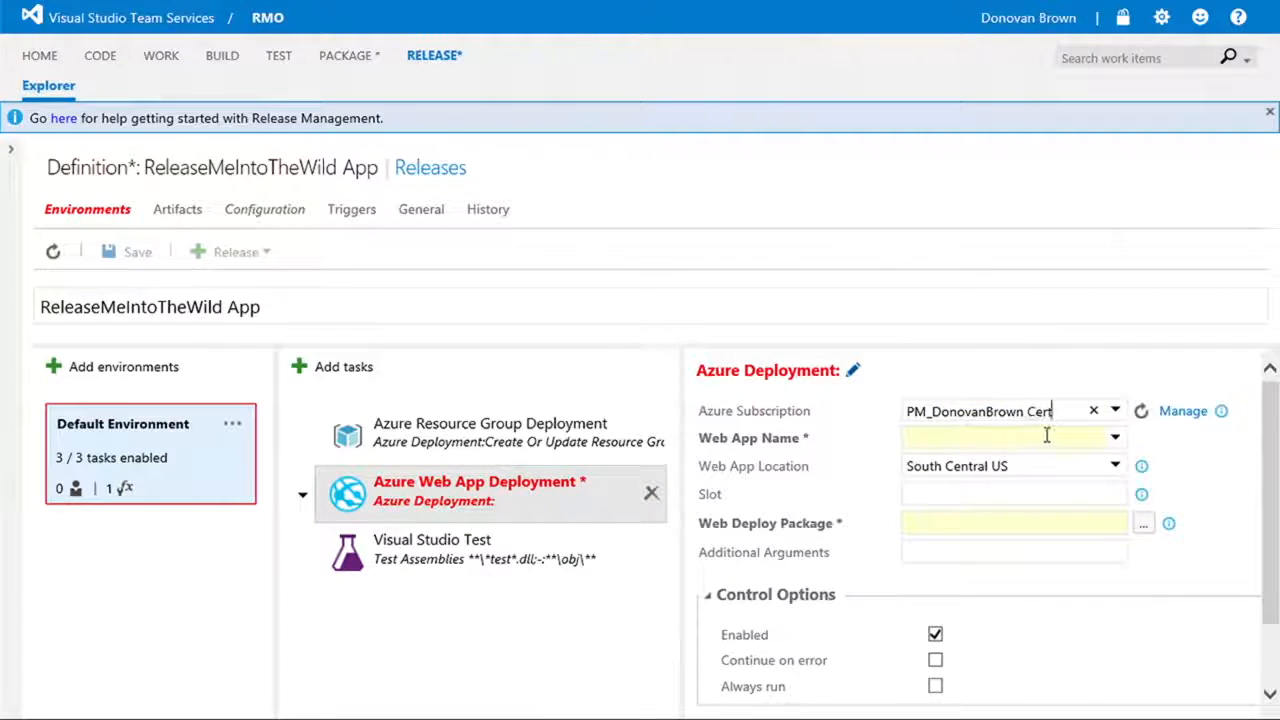
# Compare the Azure subscription choices offered by the web app deployment task and the resource group deployment task.
pyautogui.click(1112, 415)
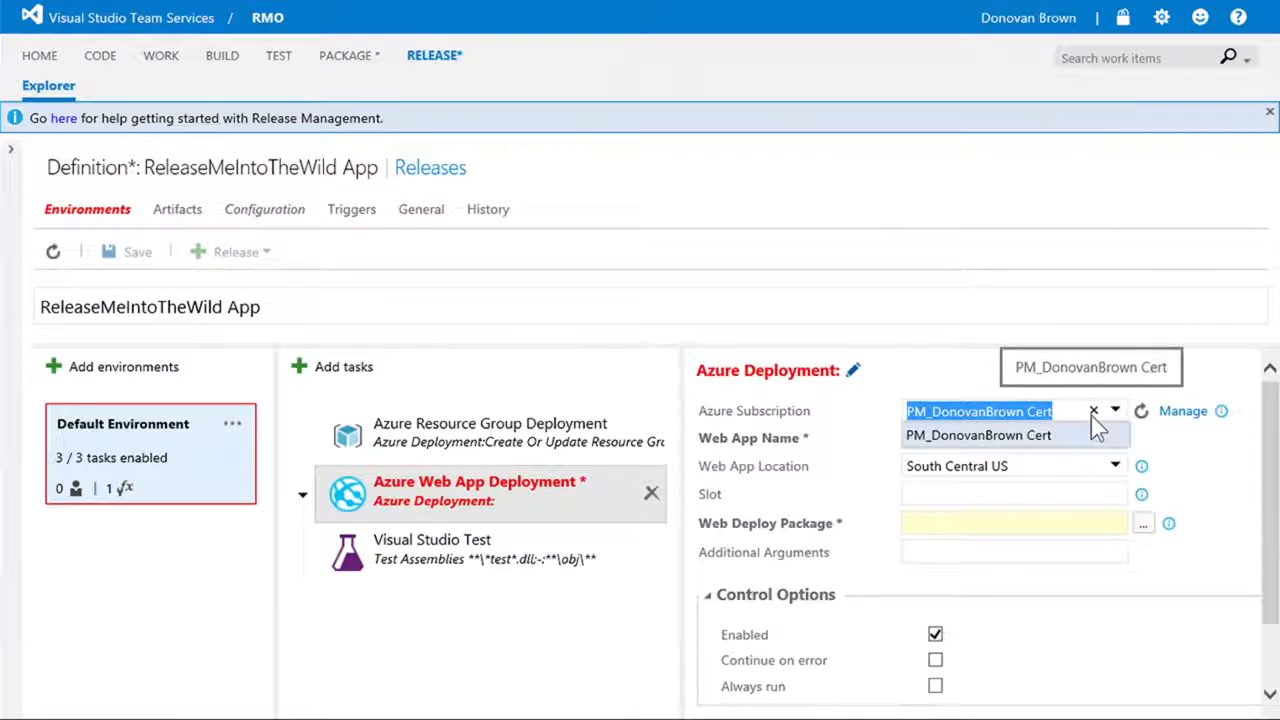
pyautogui.click(521, 452)
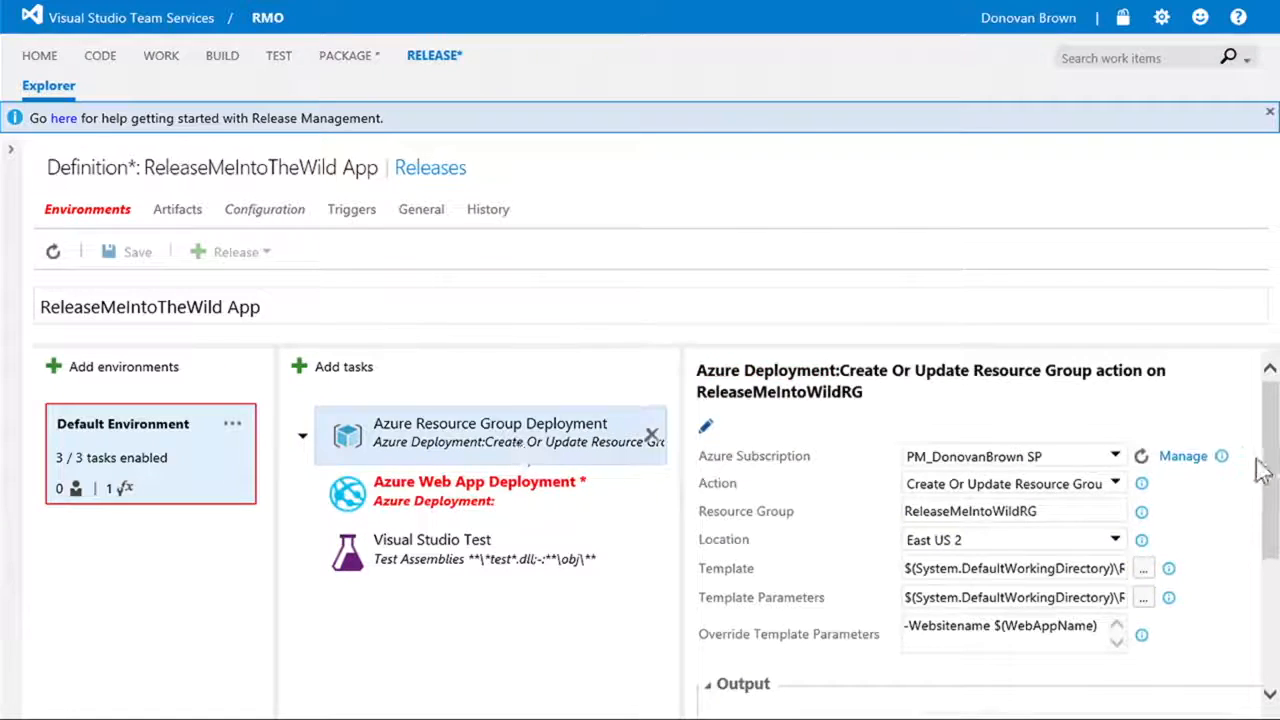
pyautogui.click(1112, 460)
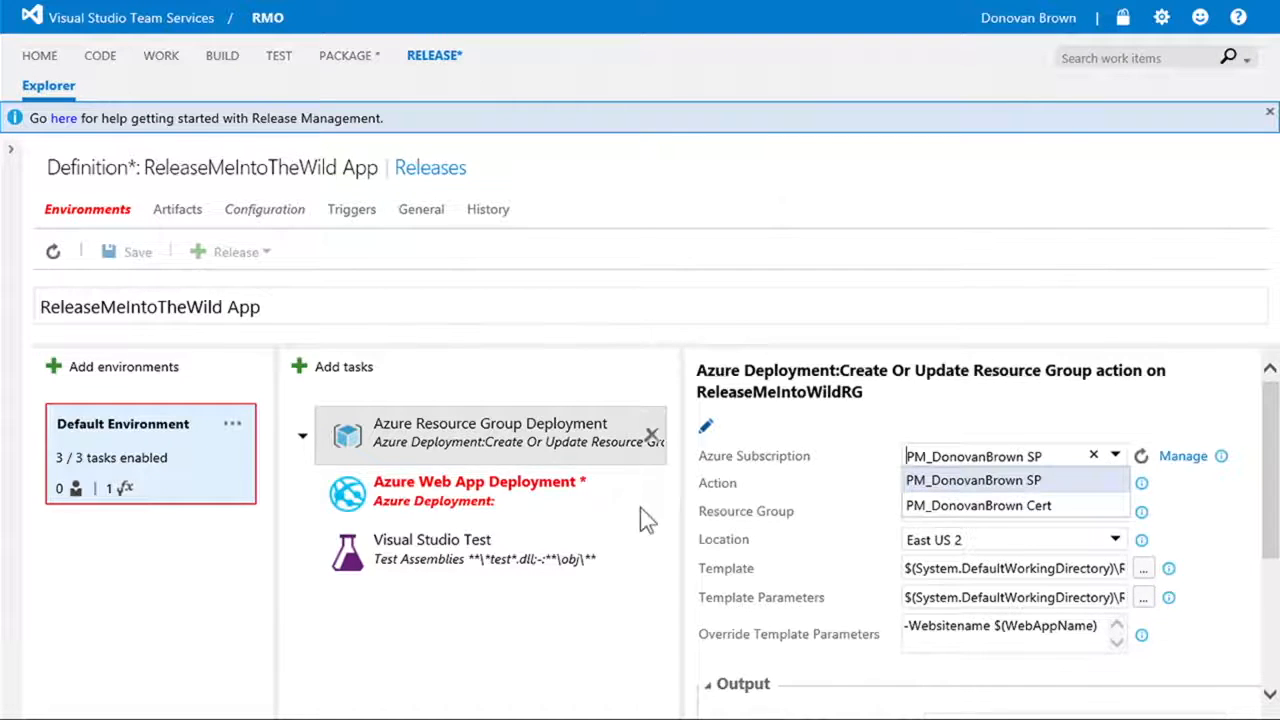
# Set the Azure Web App Deployment task's web app name to $(WebAppName).
pyautogui.click(510, 497)
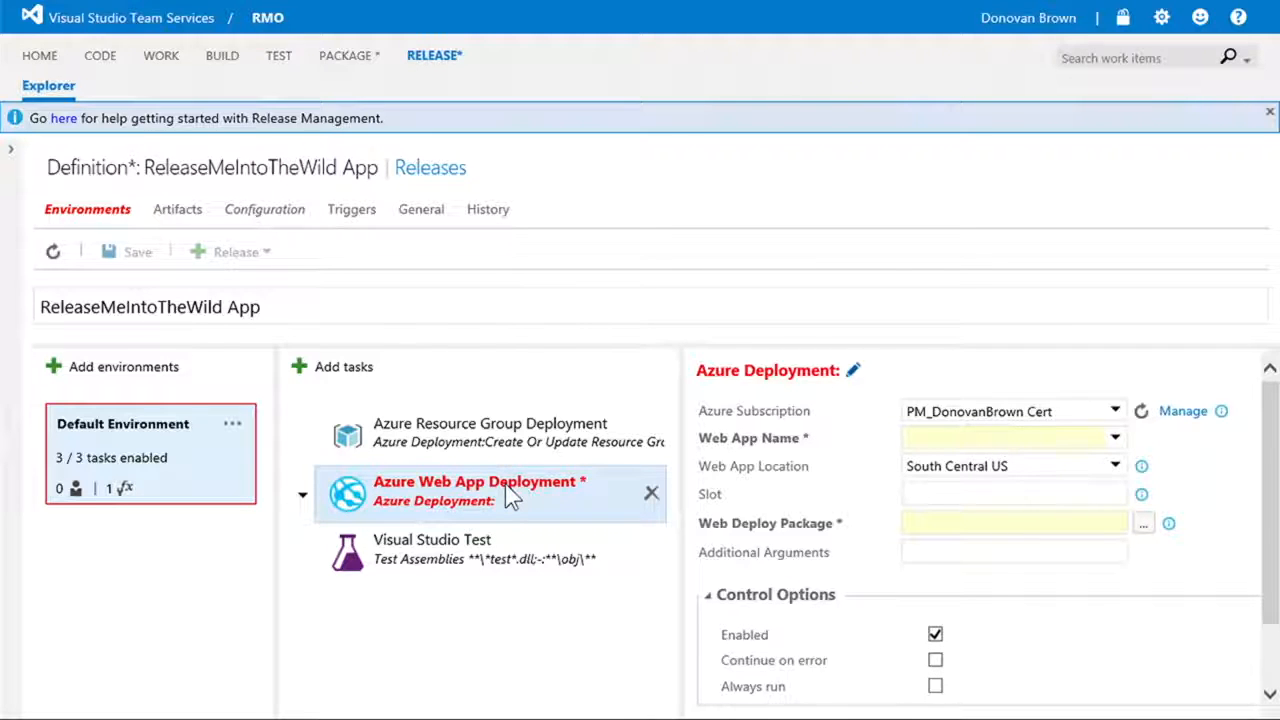
pyautogui.click(1116, 440)
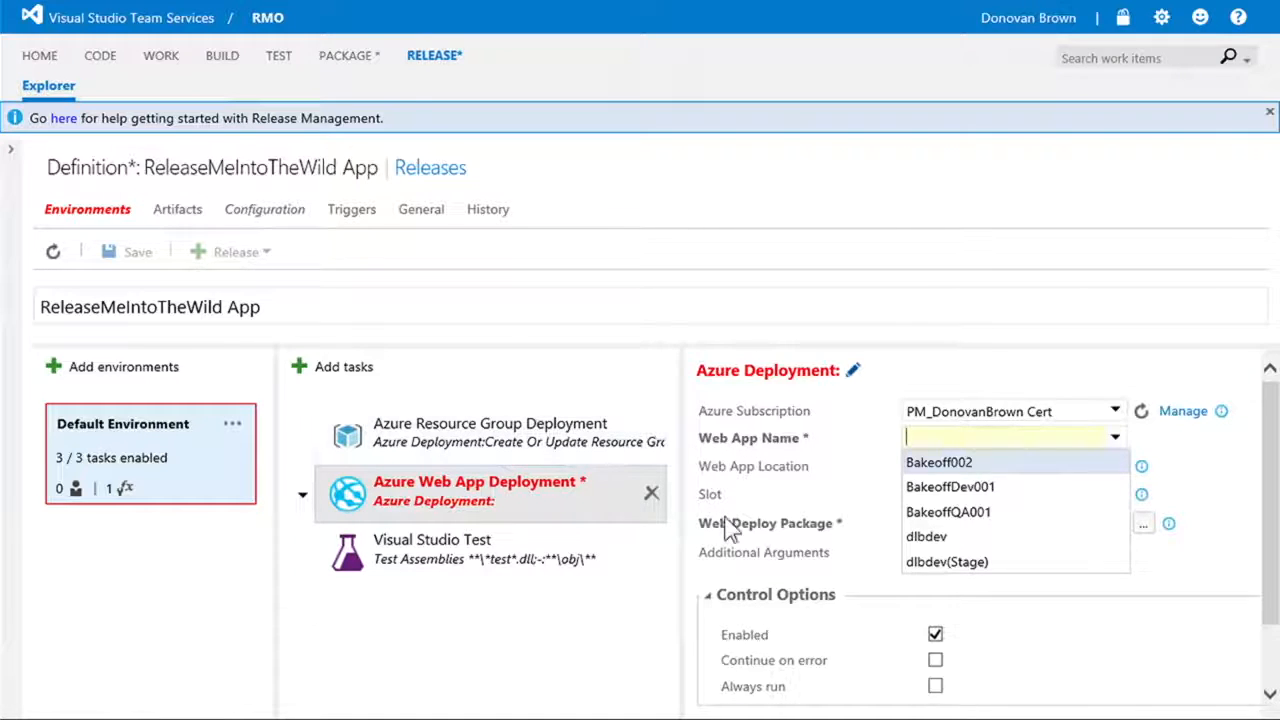
pyautogui.write('$(')
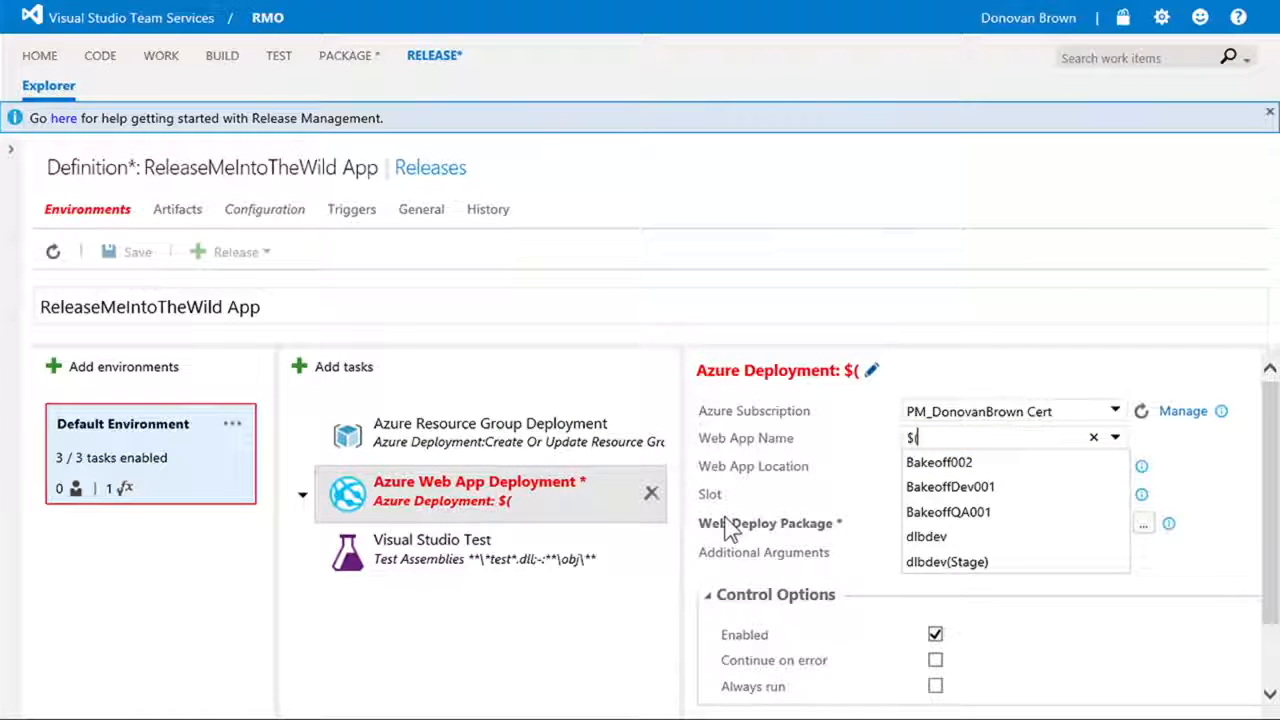
pyautogui.write('WebAppName)')
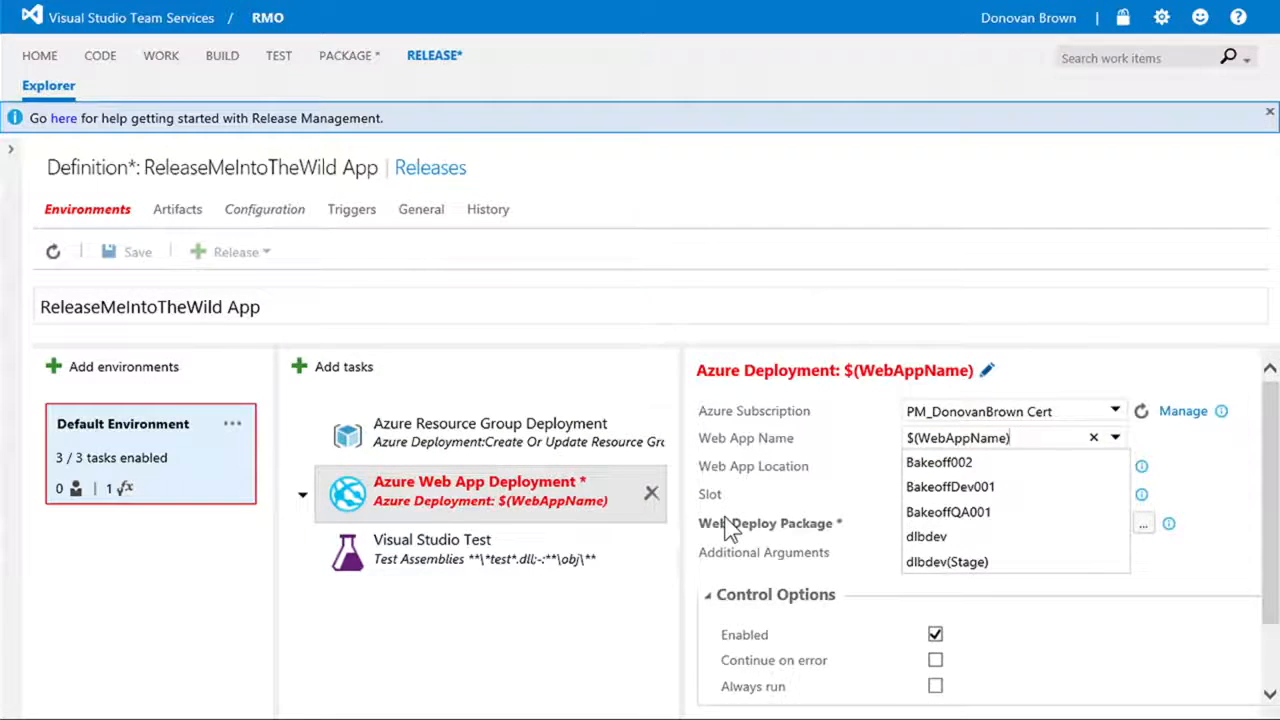
pyautogui.press('Tab')
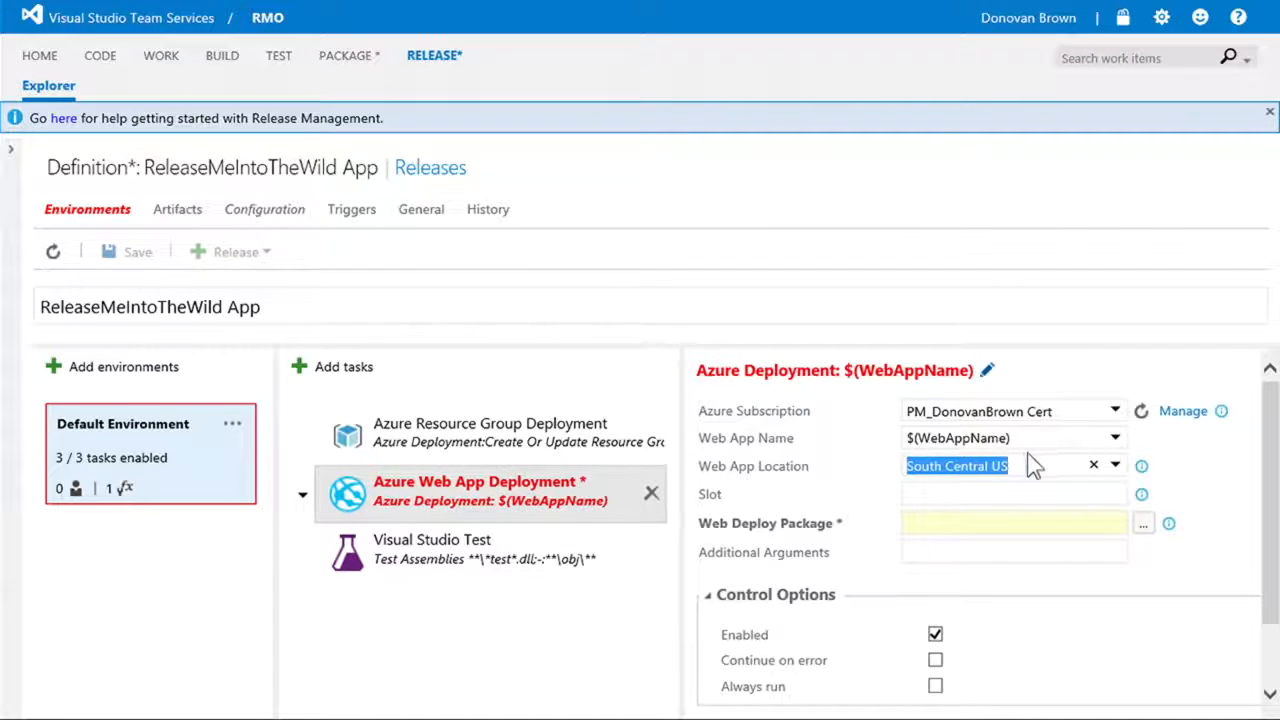
# Set the web app location of the Azure Web App Deployment task to East US2.
pyautogui.click(1115, 466)
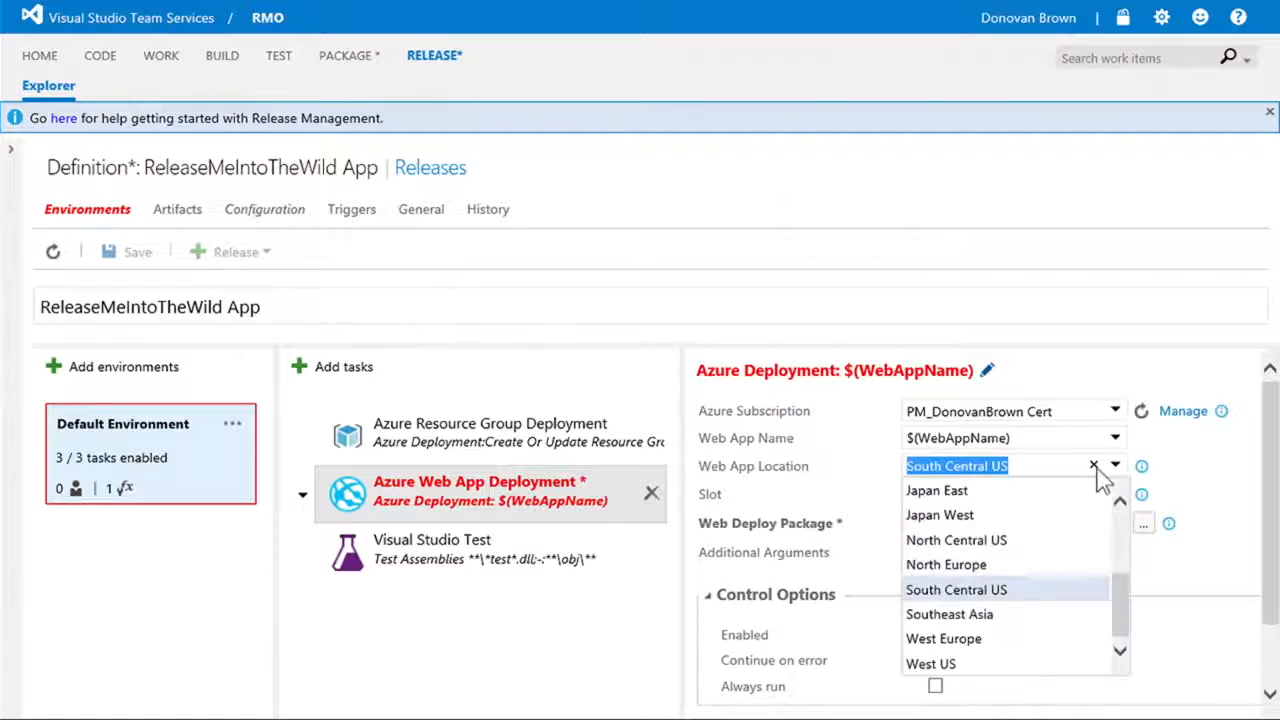
pyautogui.moveTo(1119, 605); pyautogui.dragTo(1125, 525)
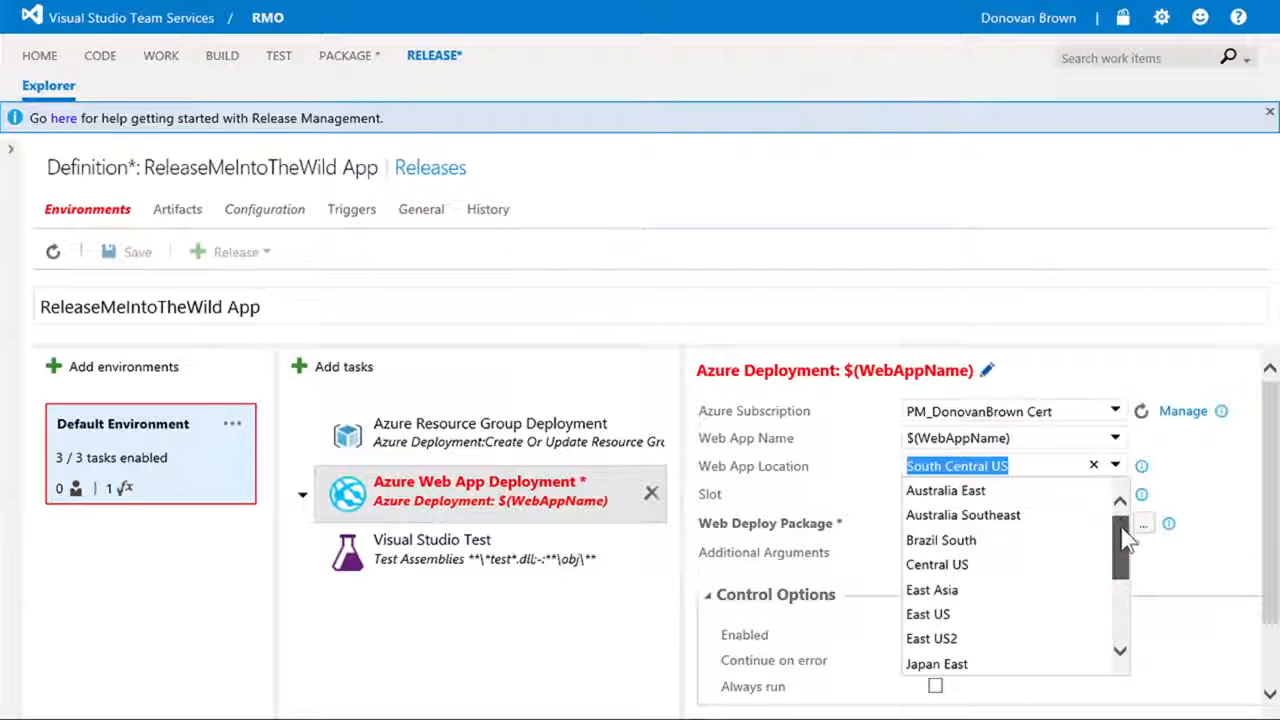
pyautogui.click(944, 640)
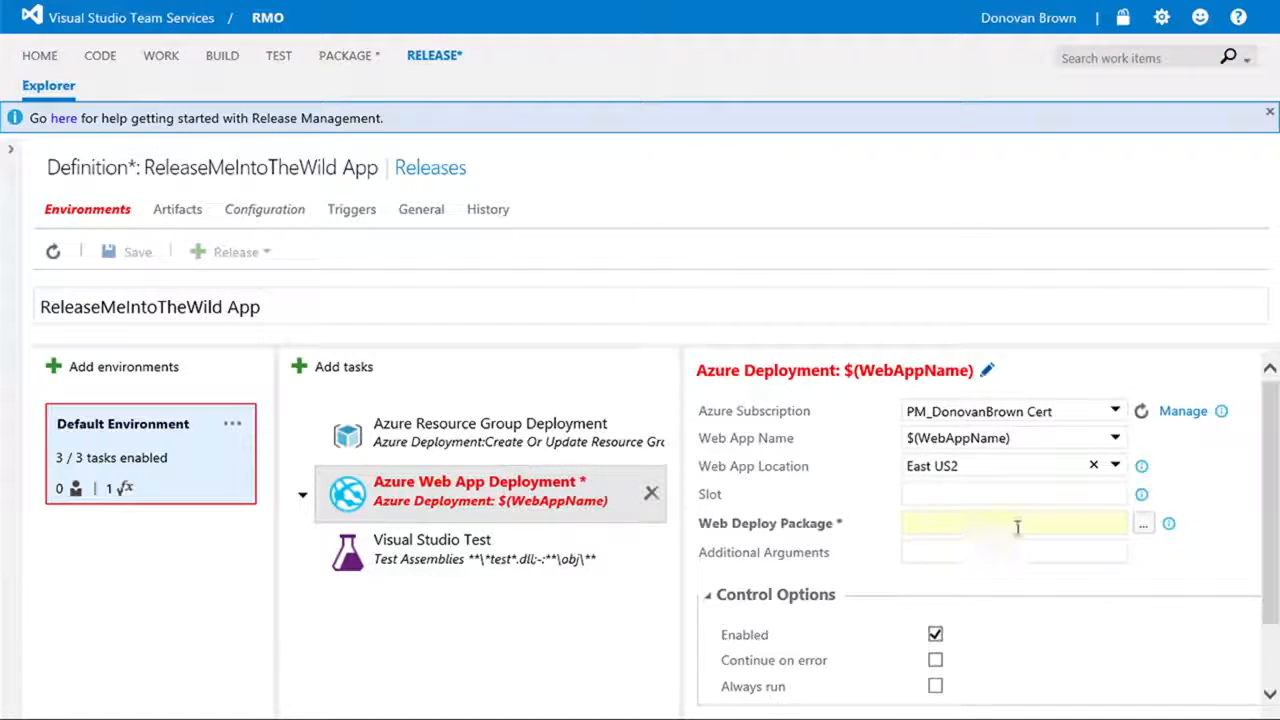
# Select WebApp.zip from drop\WebApp\release in the RMO Demo CI build as the web deploy package.
pyautogui.click(1143, 524)
pyautogui.click(369, 218)
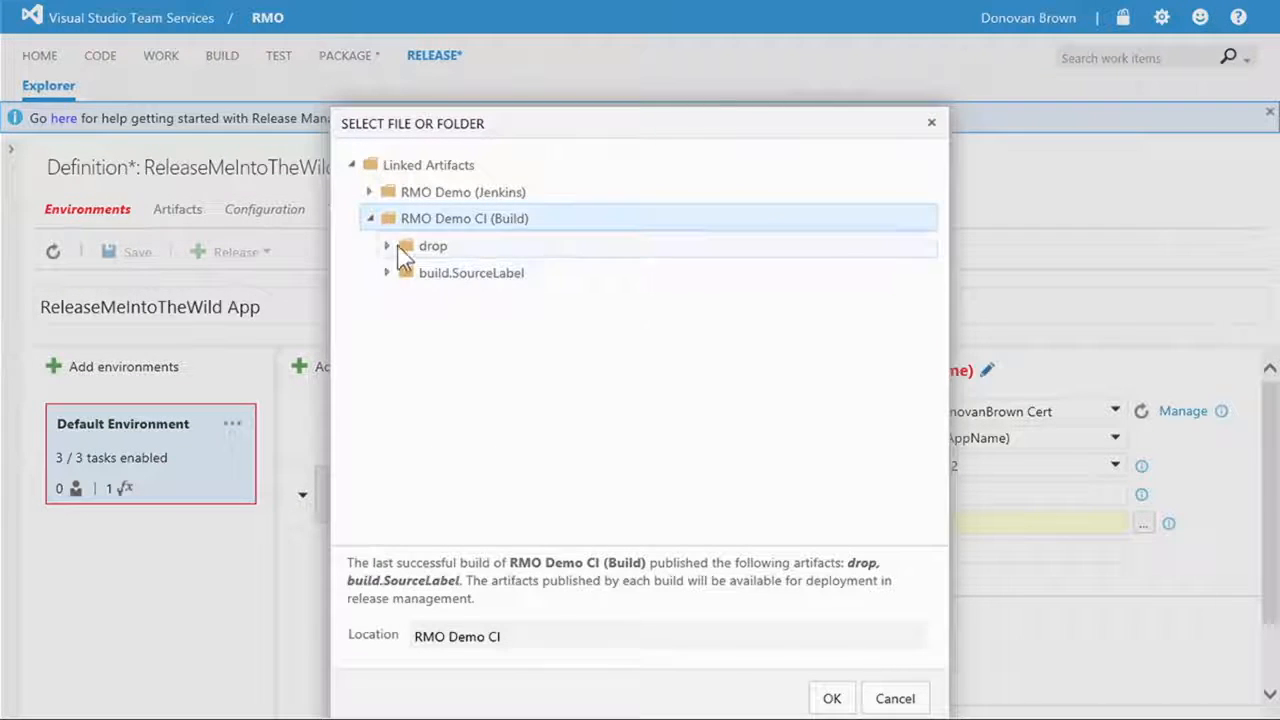
pyautogui.click(389, 246)
pyautogui.click(405, 300)
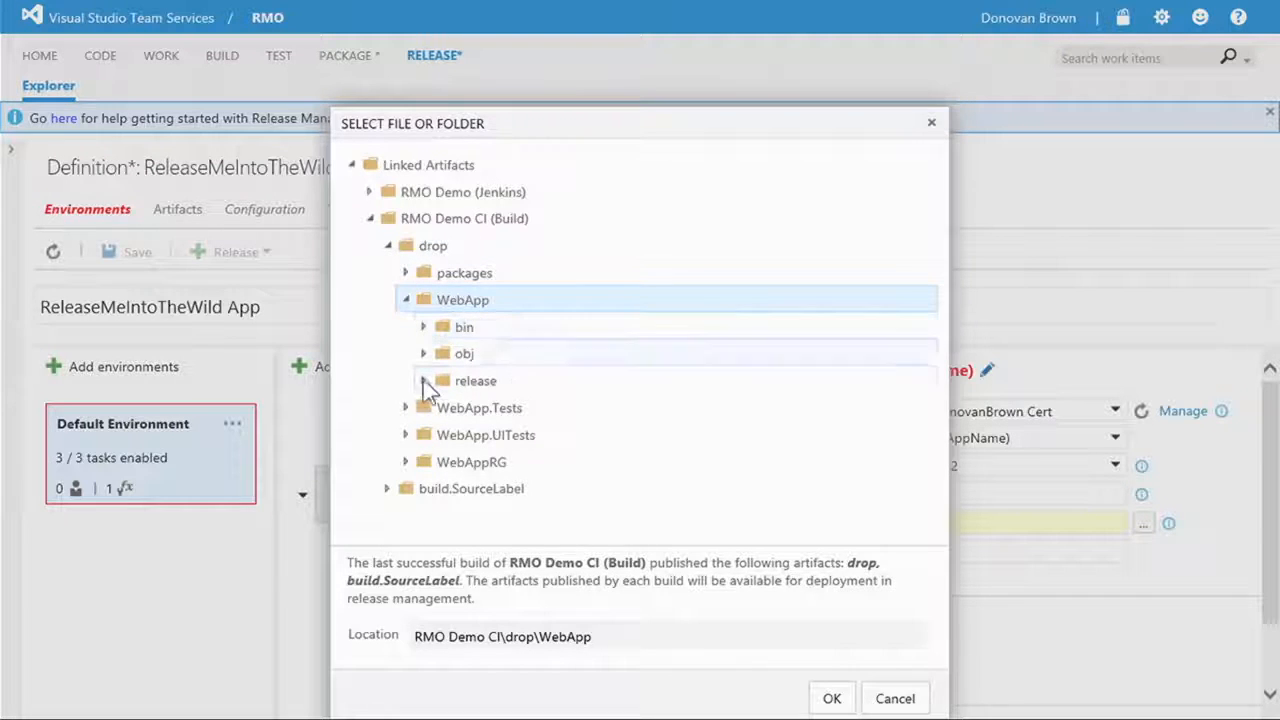
pyautogui.click(423, 381)
pyautogui.click(495, 408)
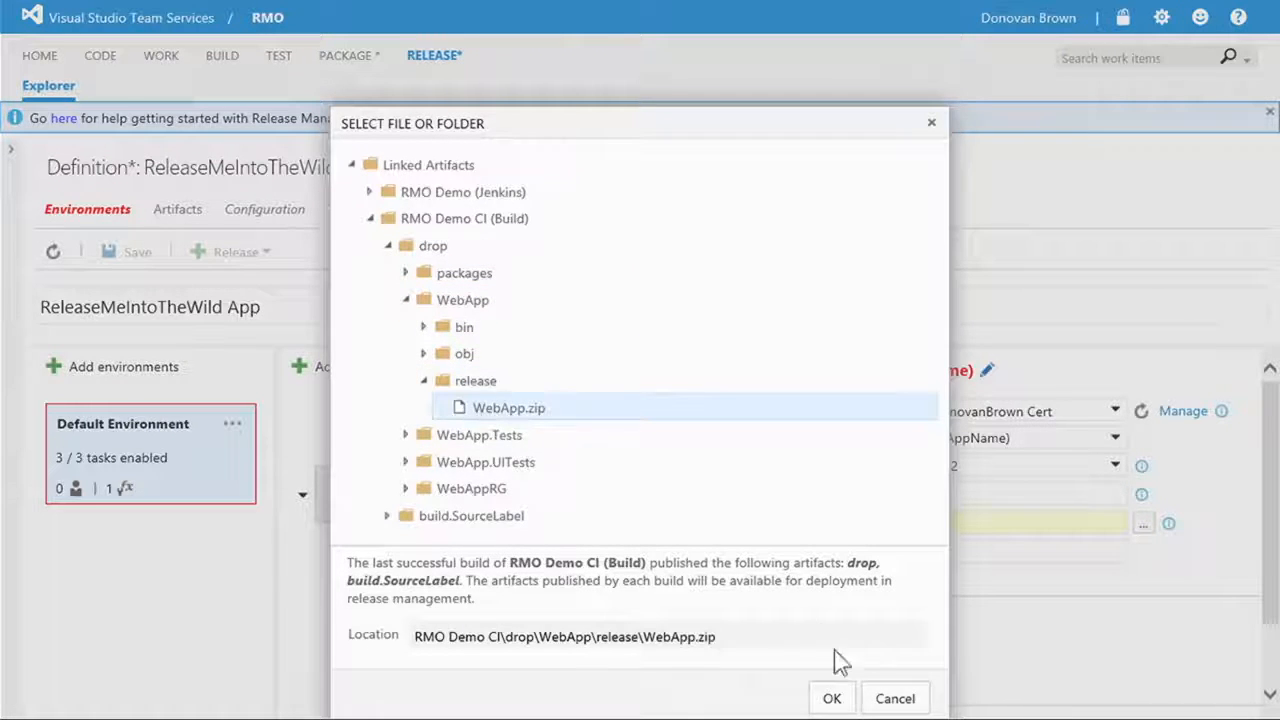
pyautogui.click(832, 698)
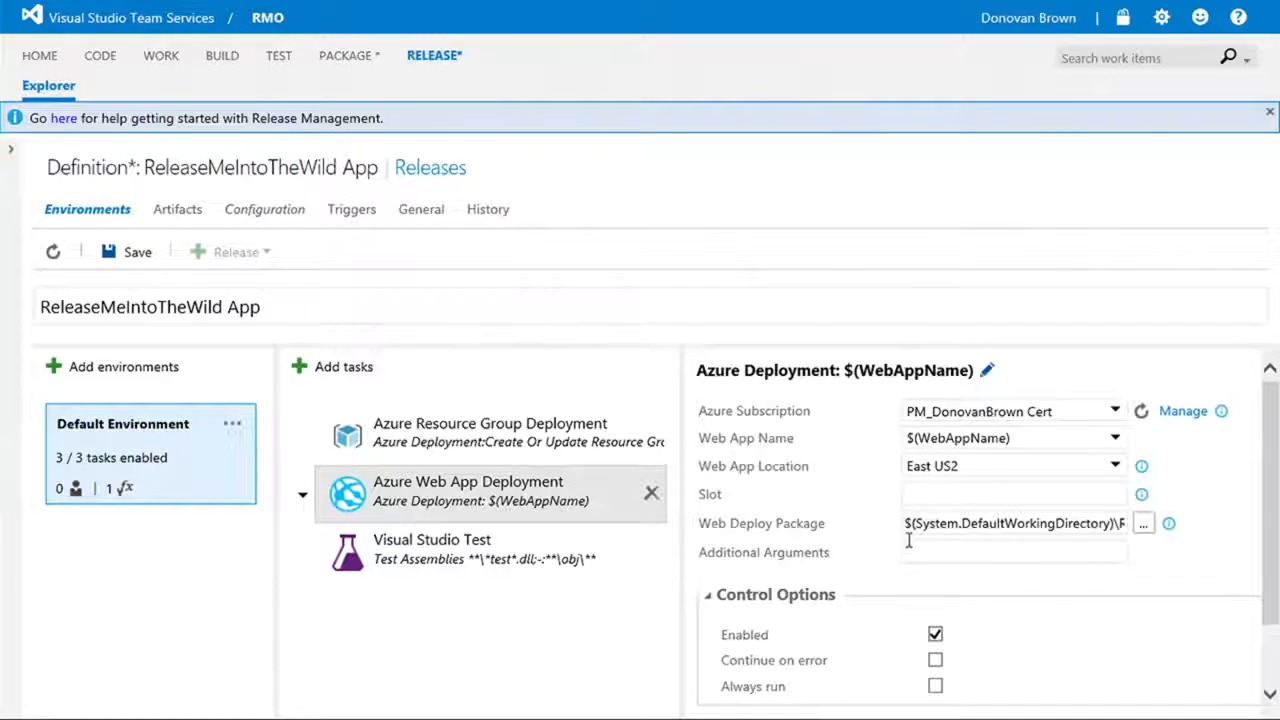
# Check the Visual Studio Test task's settings, then rename the Default Environment to Dev and save the release definition.
pyautogui.click(462, 541)
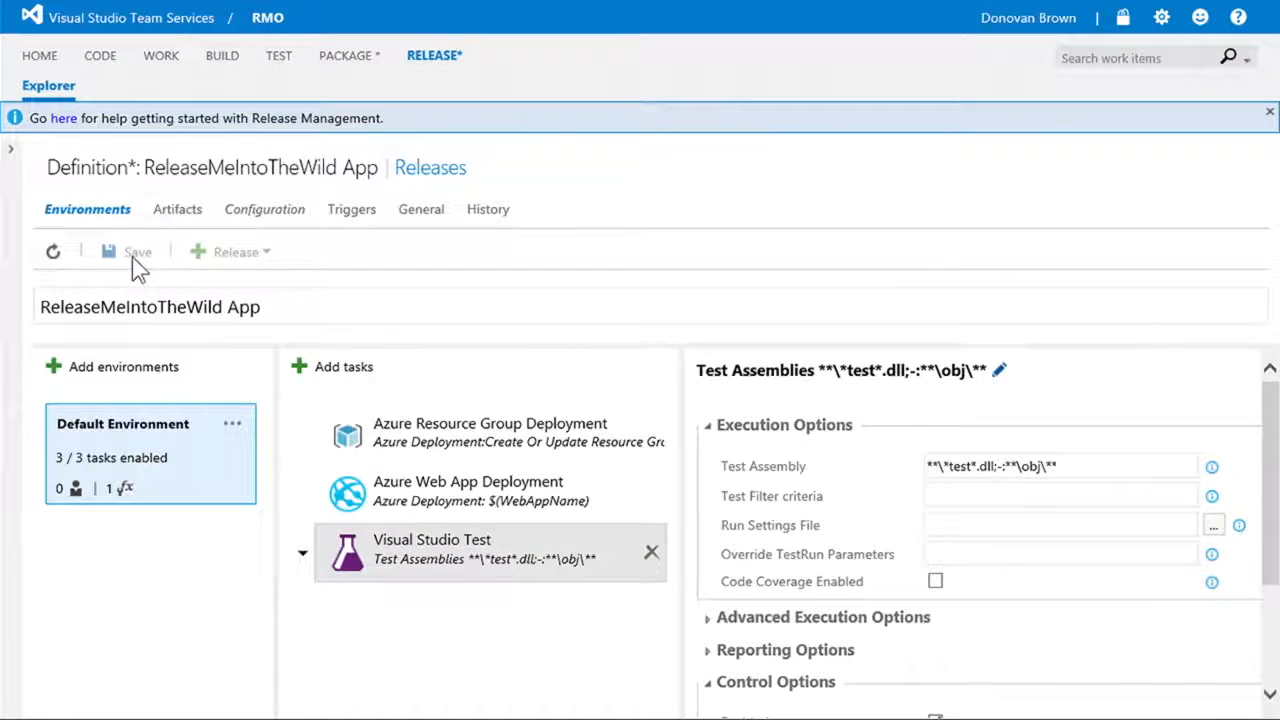
pyautogui.click(132, 423)
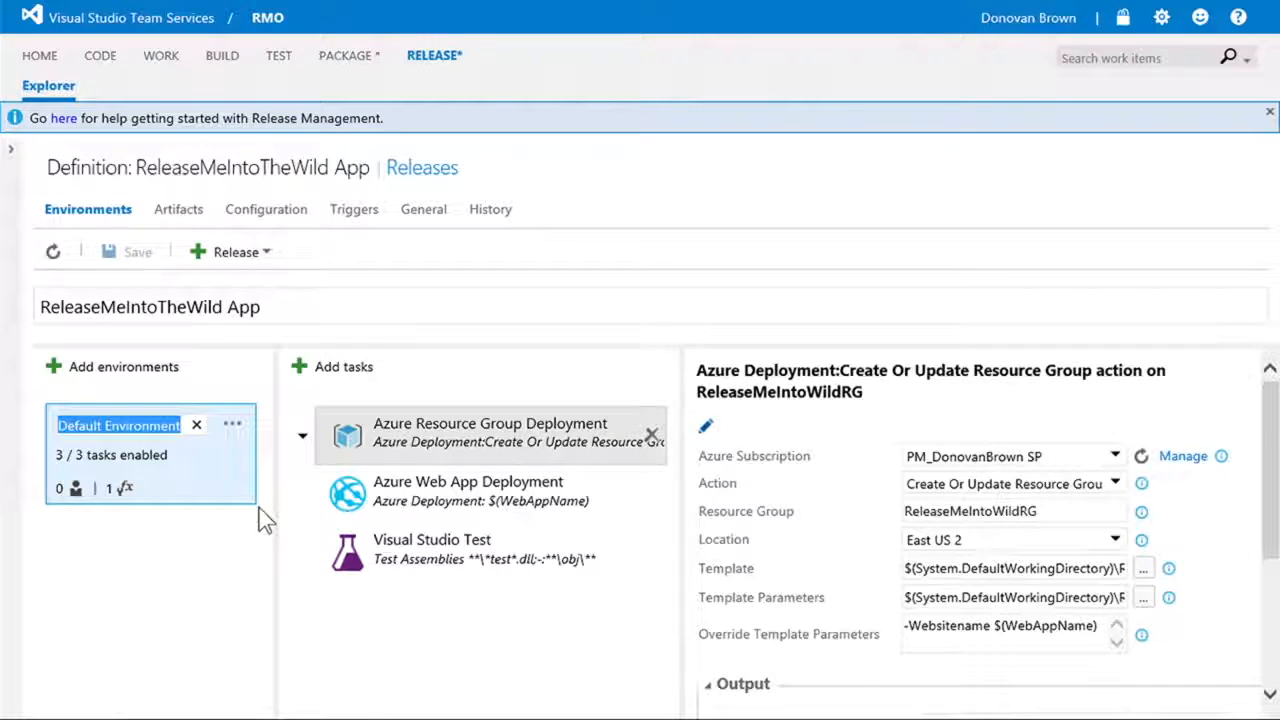
pyautogui.write('Dev')
pyautogui.click(120, 252)
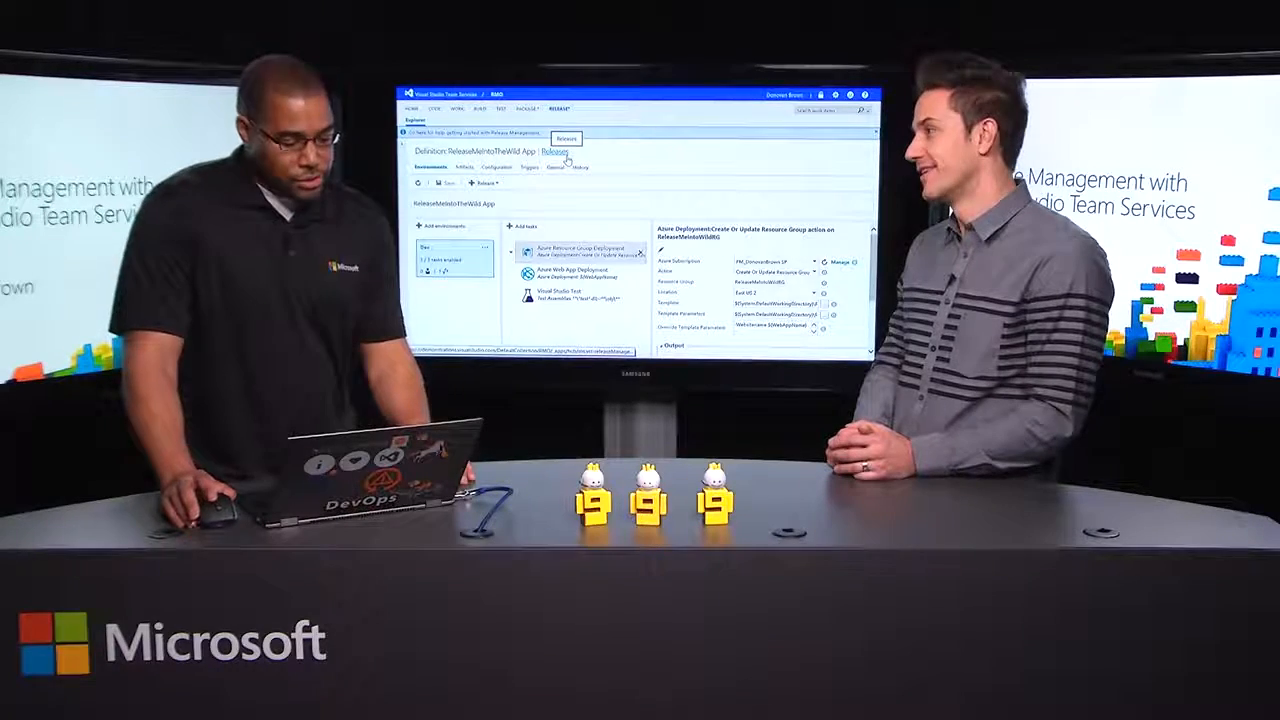
# Enable the continuous deployment trigger for the release definition with RMO Demo CI as the artifact source label.
pyautogui.click(528, 168)
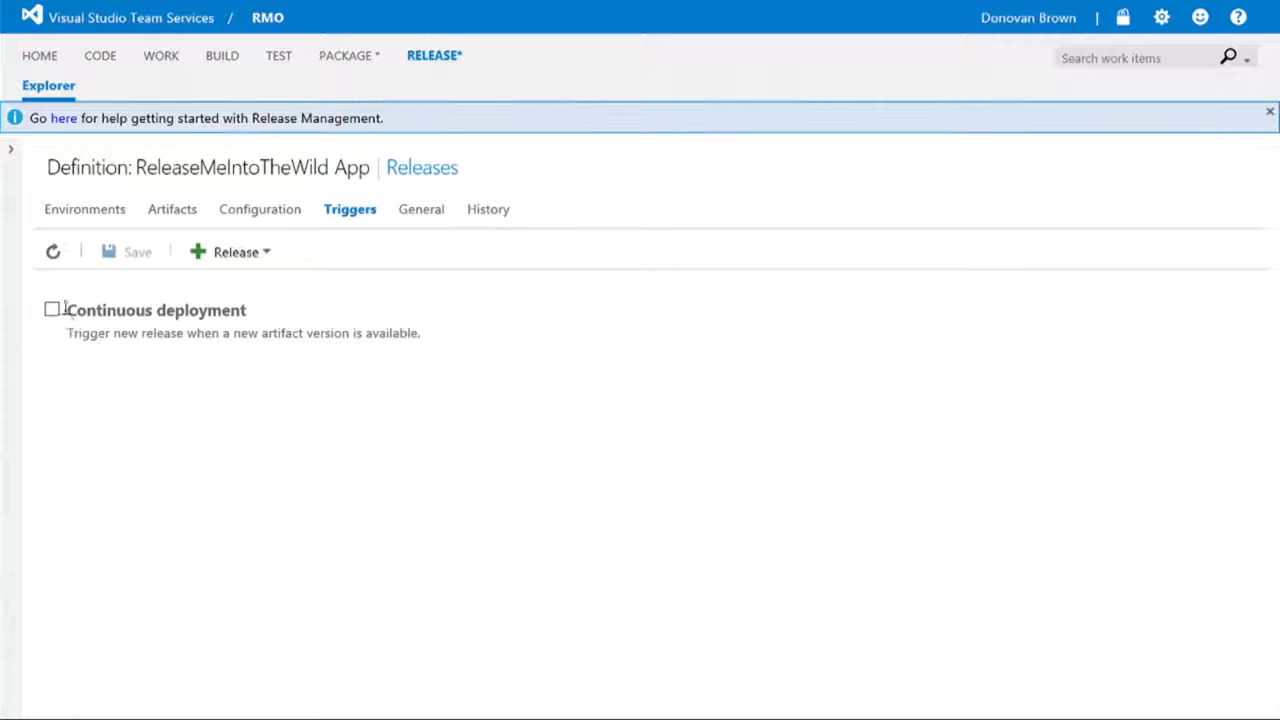
pyautogui.click(51, 310)
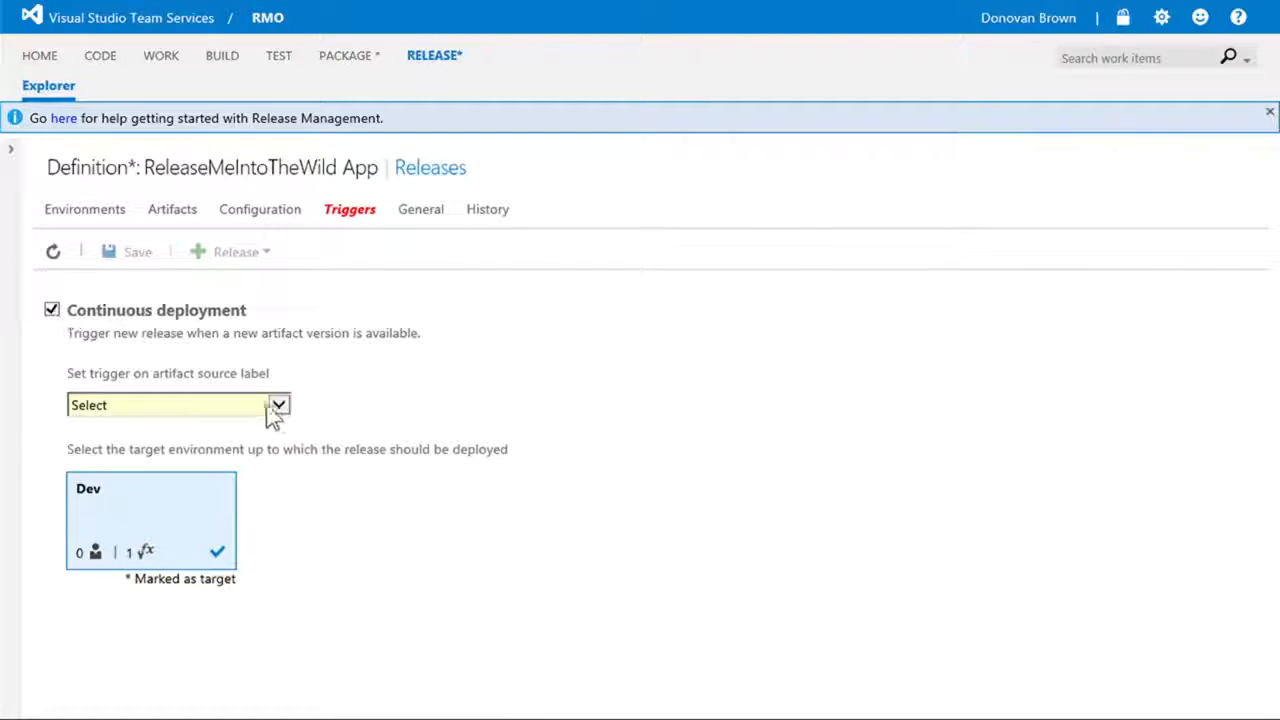
pyautogui.click(278, 405)
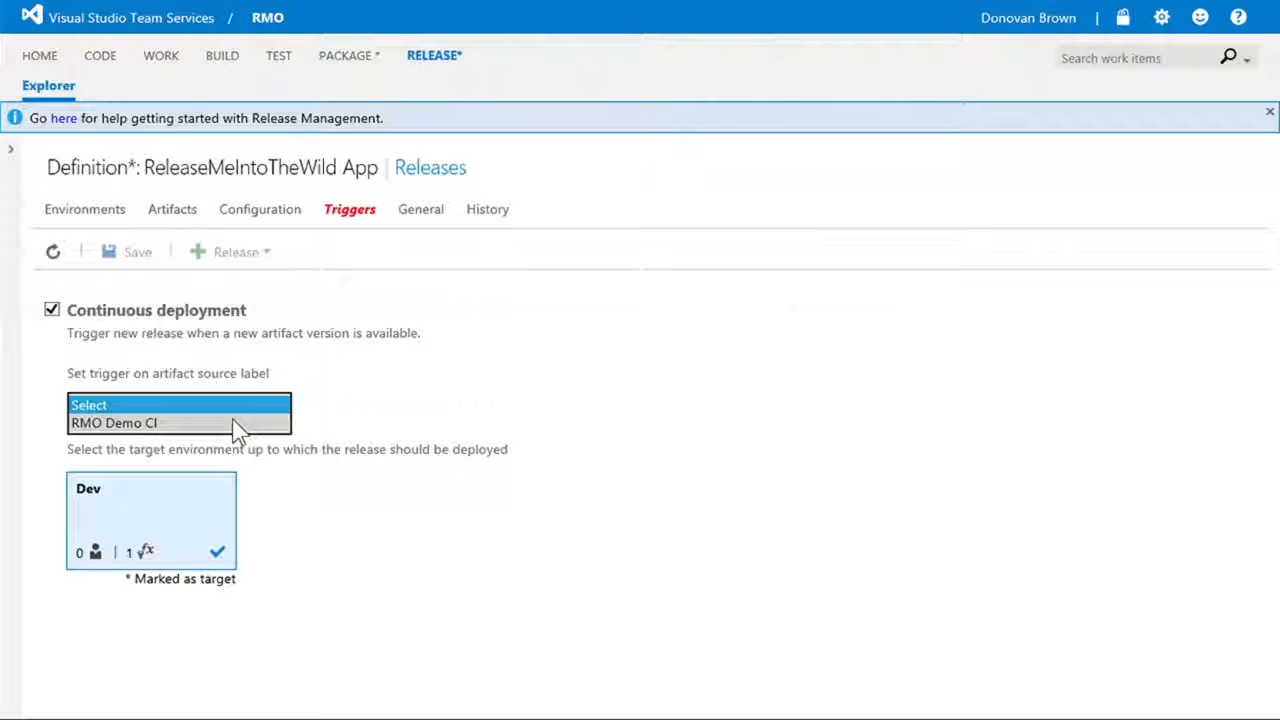
pyautogui.click(231, 425)
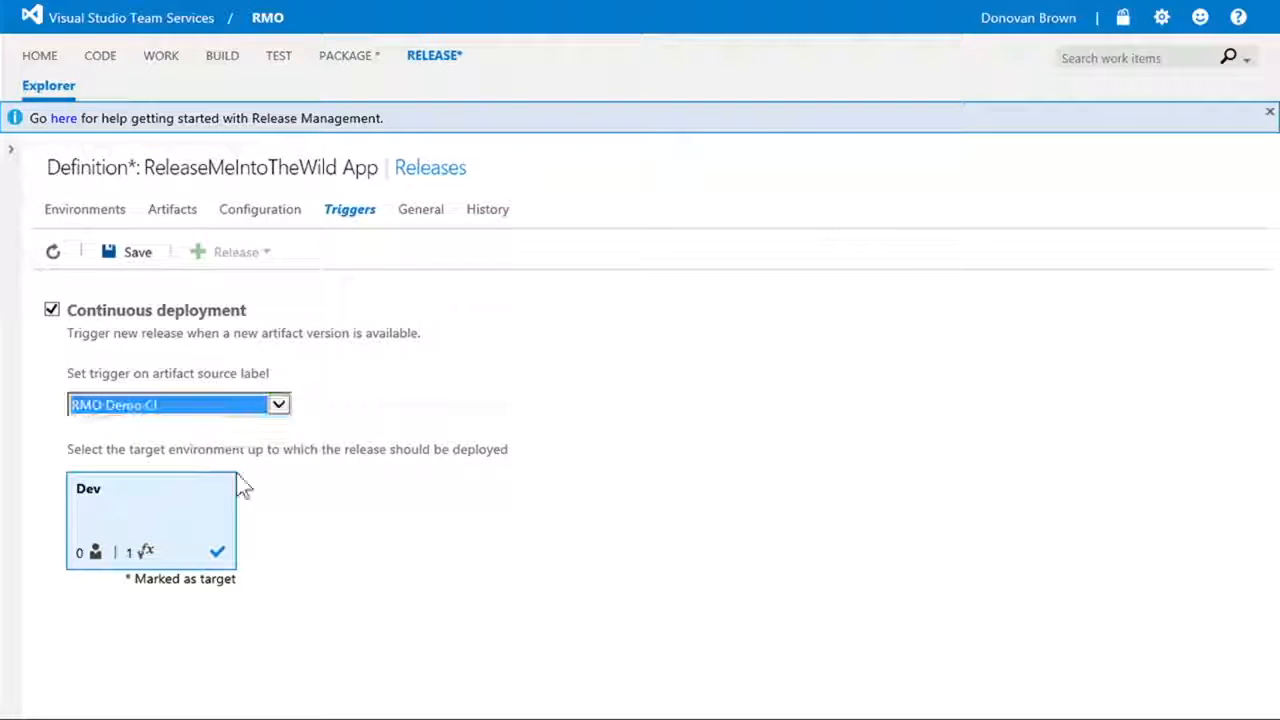
# Select Dev as the target environment of the continuous deployment trigger and save the release definition.
pyautogui.click(193, 521)
pyautogui.click(139, 256)
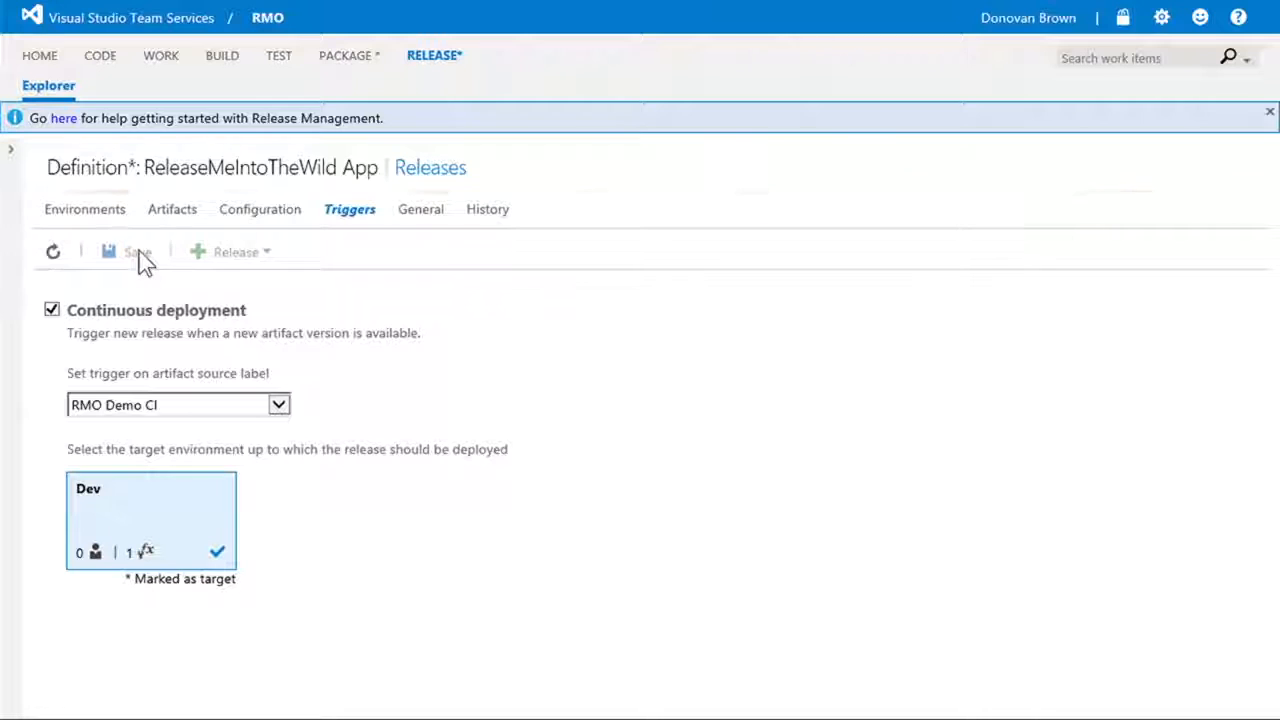
# Disable continuous deployment for the ReleaseMeIntoTheWild App release definition and save it.
pyautogui.click(102, 212)
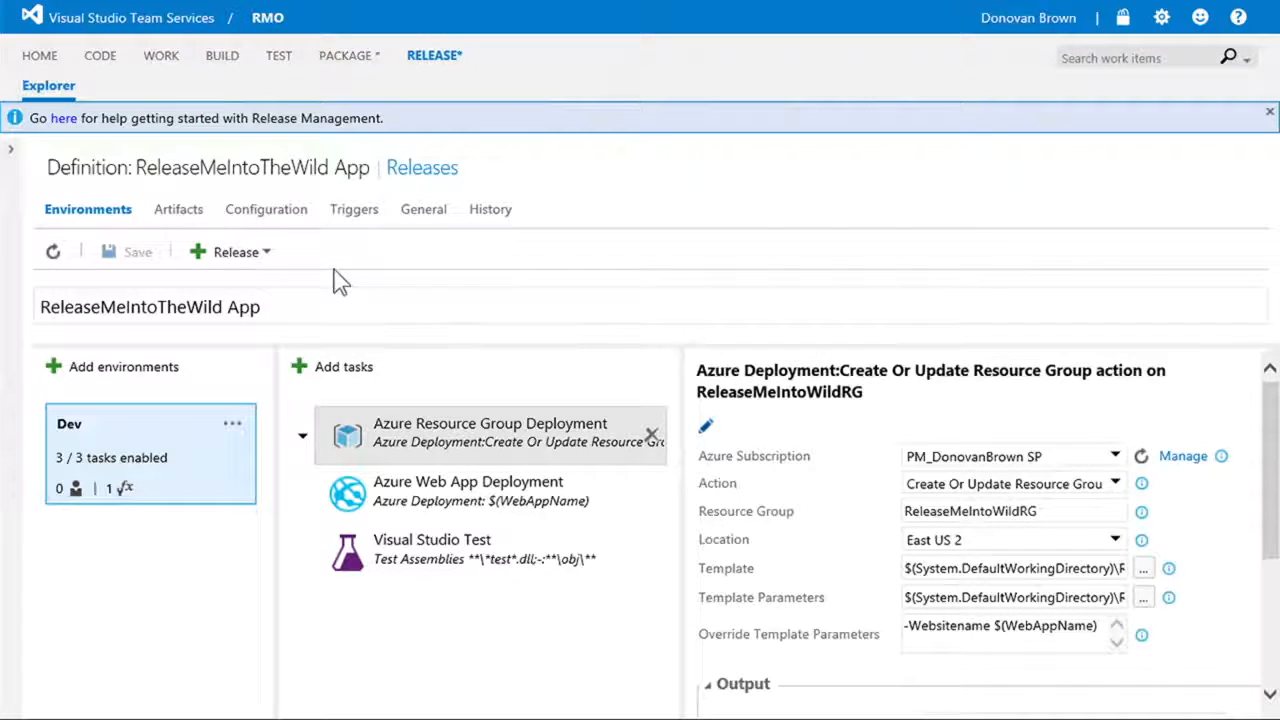
pyautogui.click(8, 152)
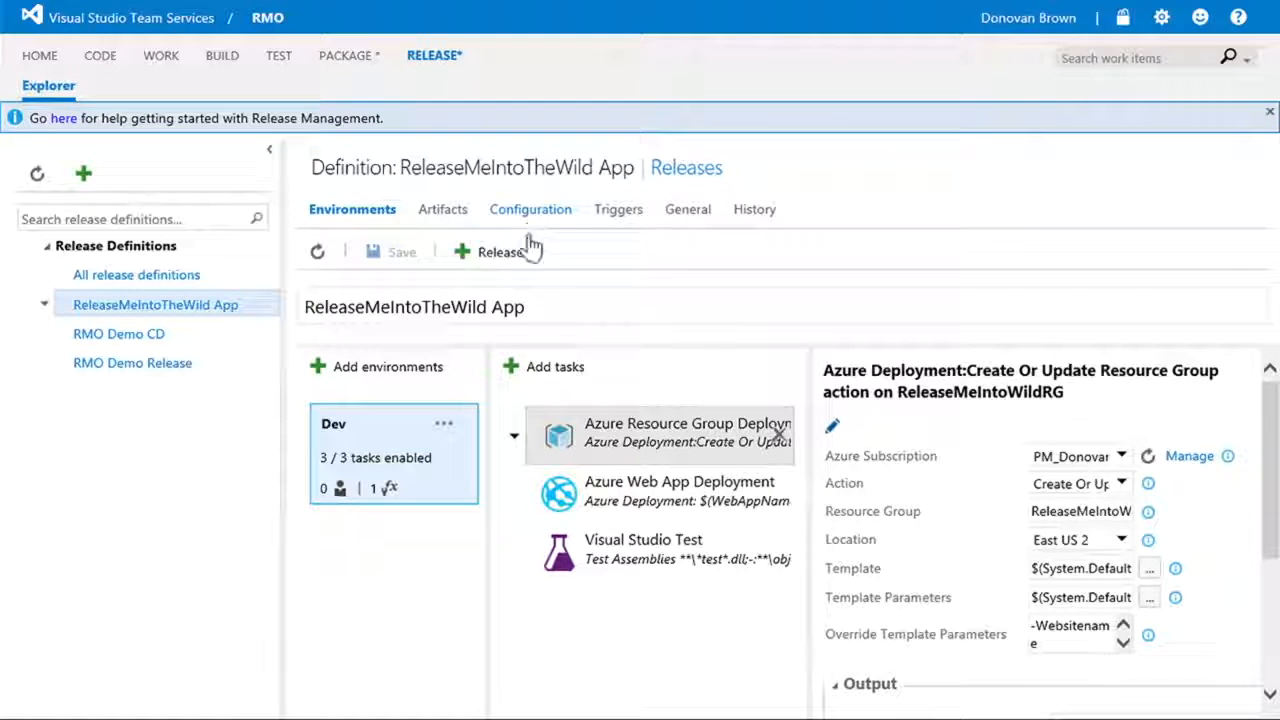
pyautogui.click(617, 212)
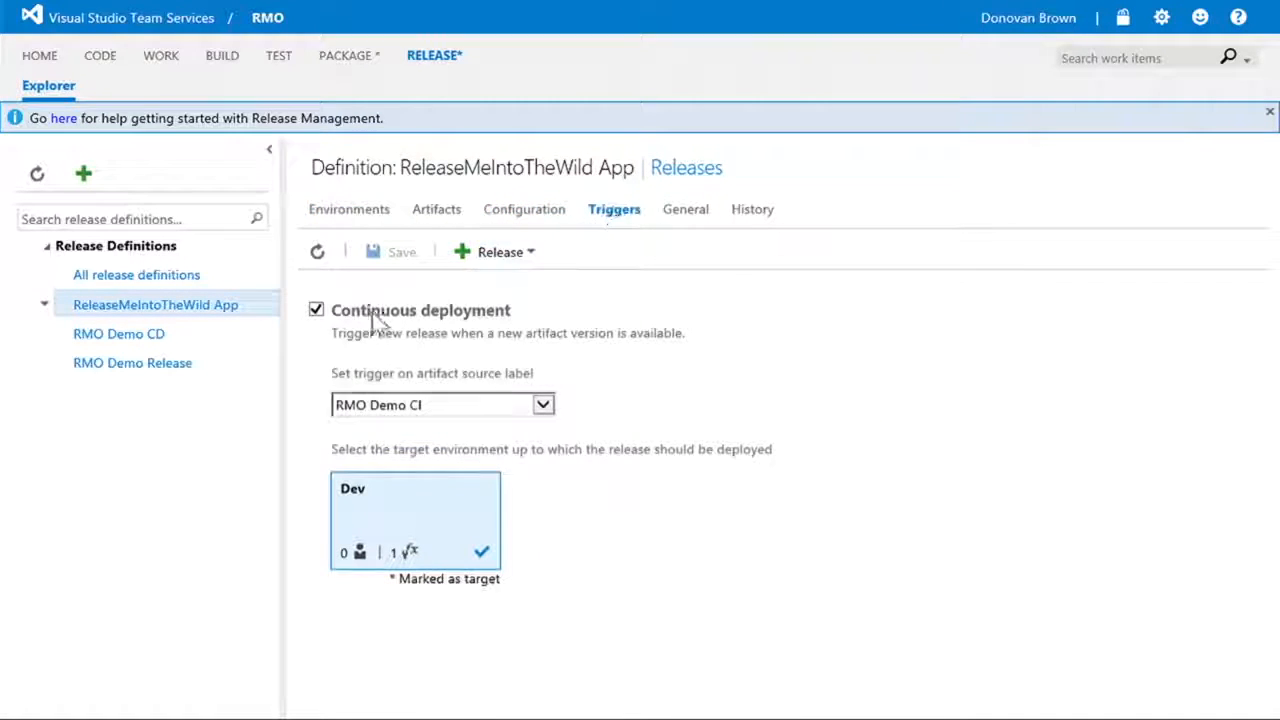
pyautogui.click(316, 310)
pyautogui.click(398, 252)
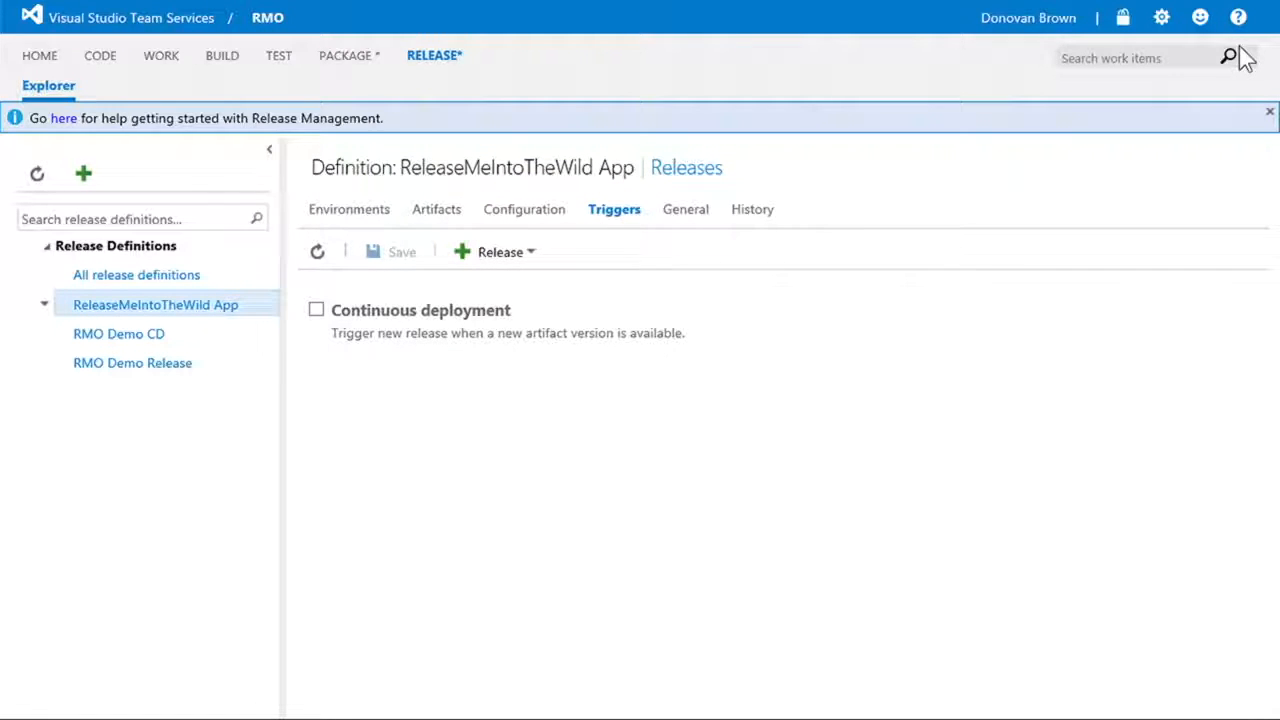
# Switch to Visual Studio in the Remote Desktop session and check in navigationtest.cs with the comment "I fixed it".
pyautogui.hotkey('alt', 'Tab')
pyautogui.hotkey('alt', 'Tab')
pyautogui.hotkey('alt', 'Tab')
pyautogui.hotkey('alt', 'Tab')
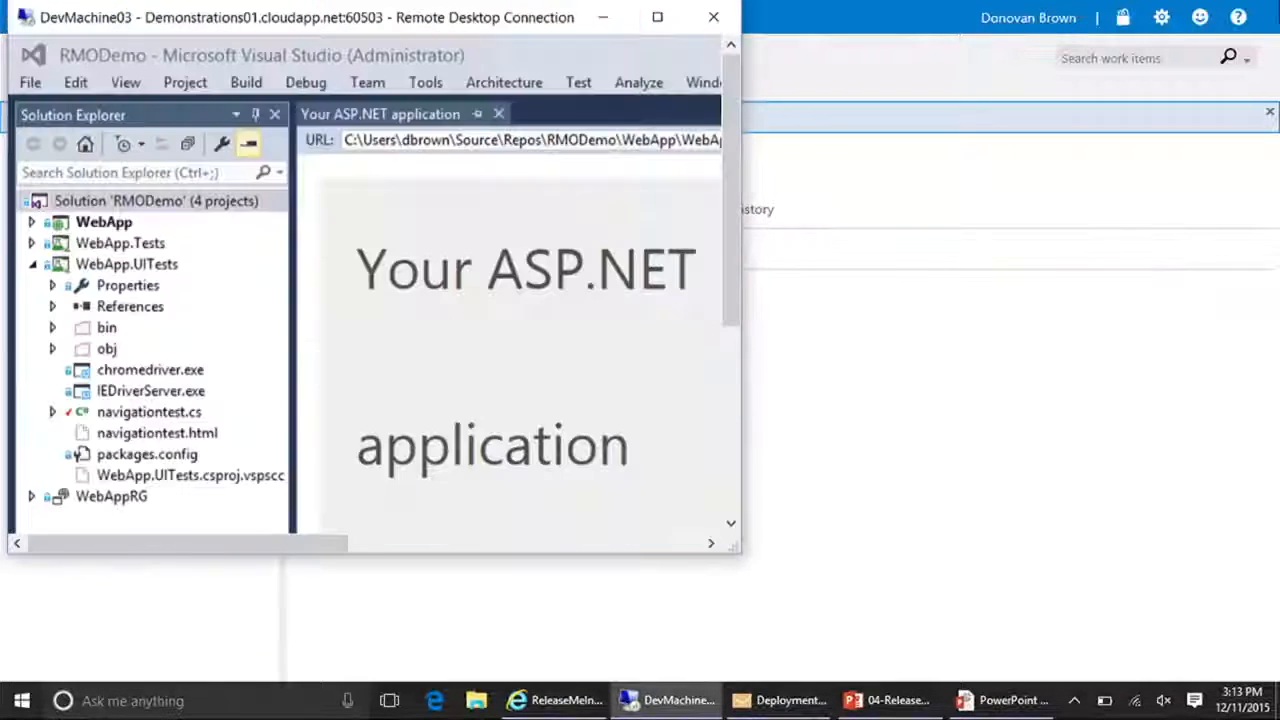
pyautogui.click(657, 17)
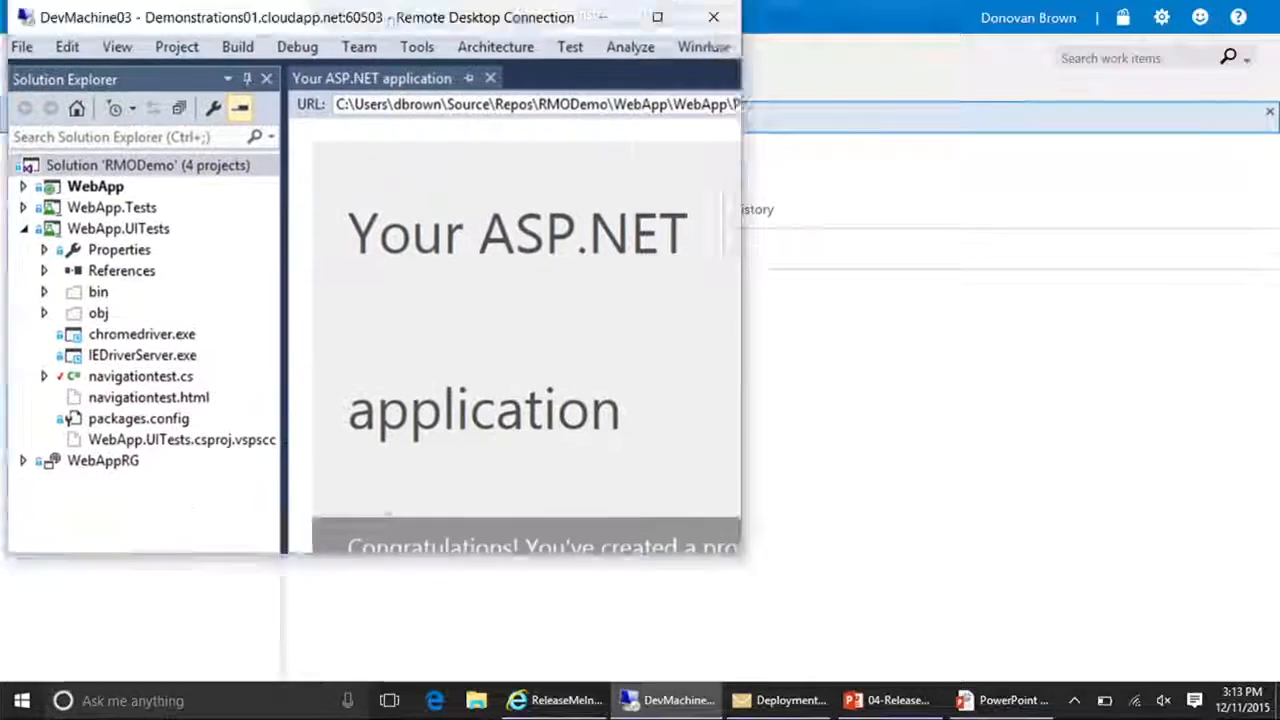
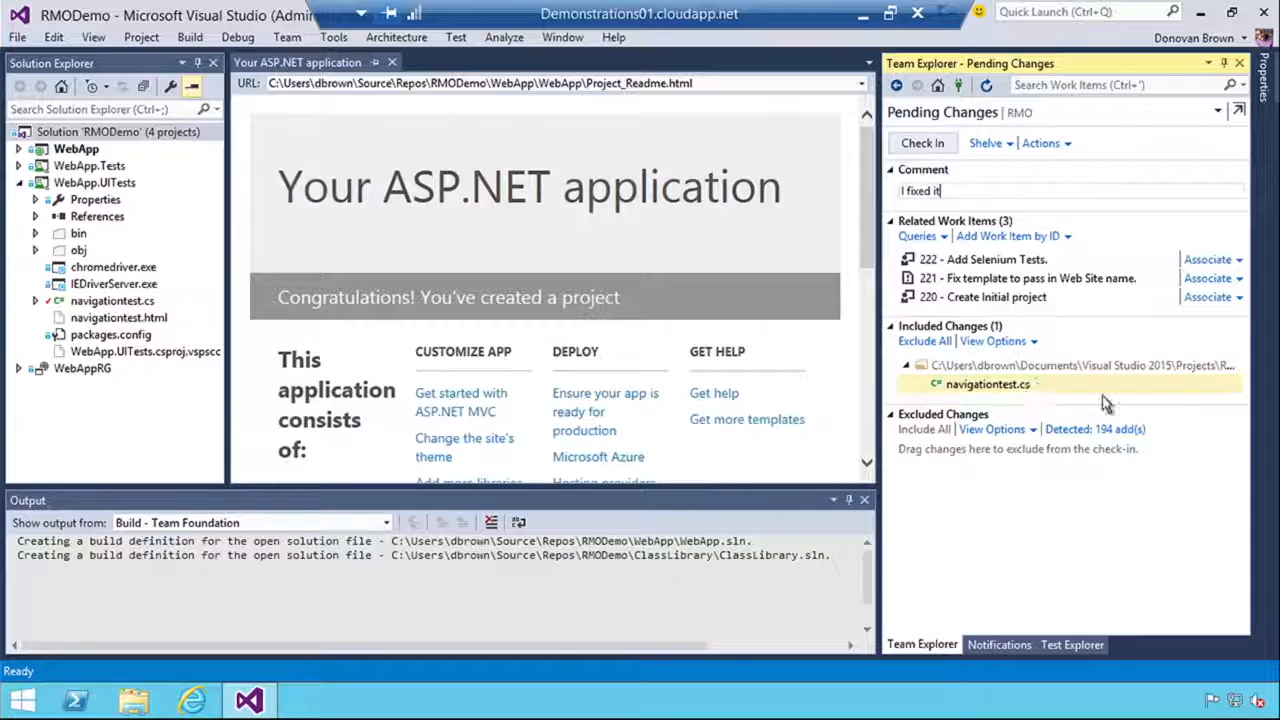
pyautogui.click(922, 145)
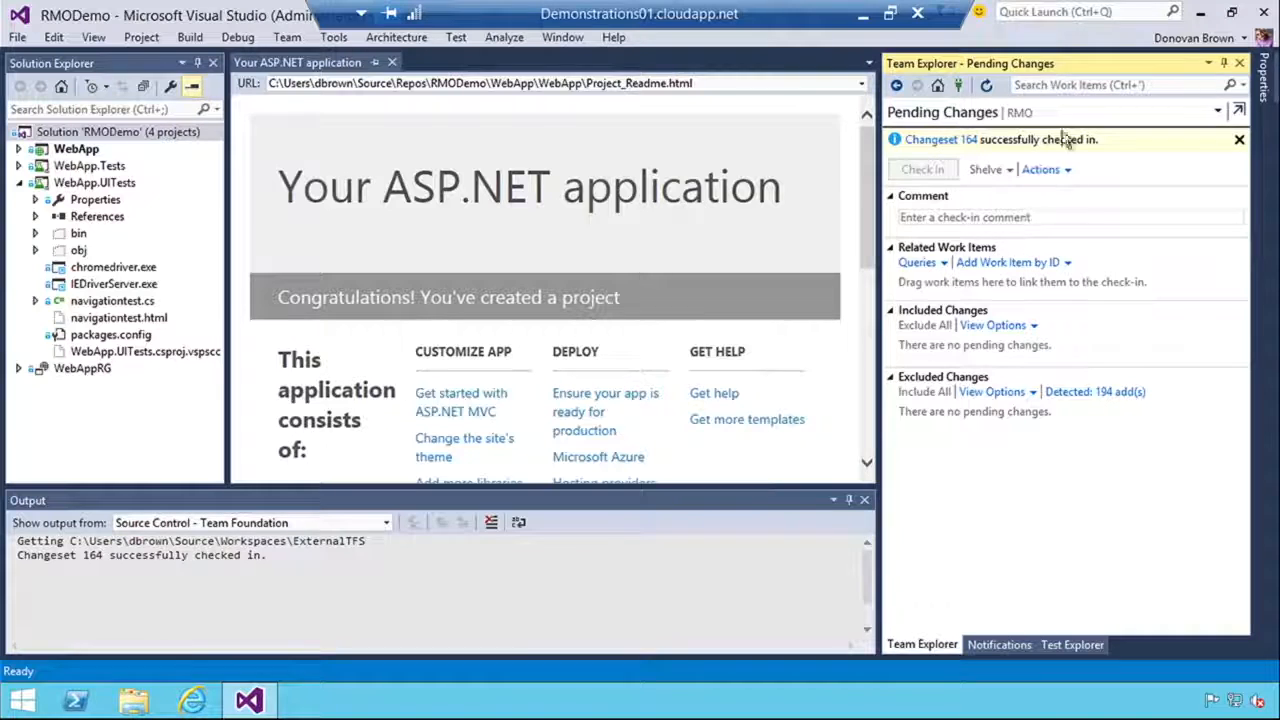
# Switch back to Visual Studio Team Services, check the queued RMO Demo CI build, and examine the logs of Release-21 in RMO Demo CD.
pyautogui.click(862, 14)
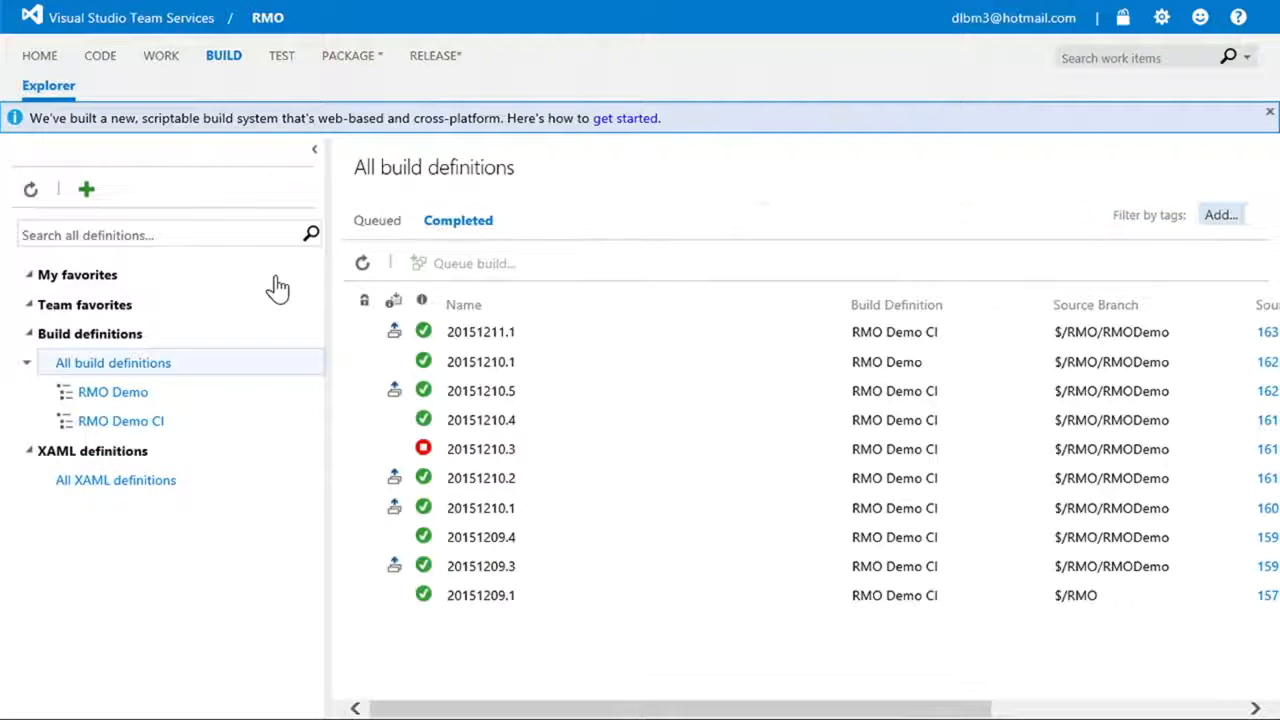
pyautogui.click(365, 226)
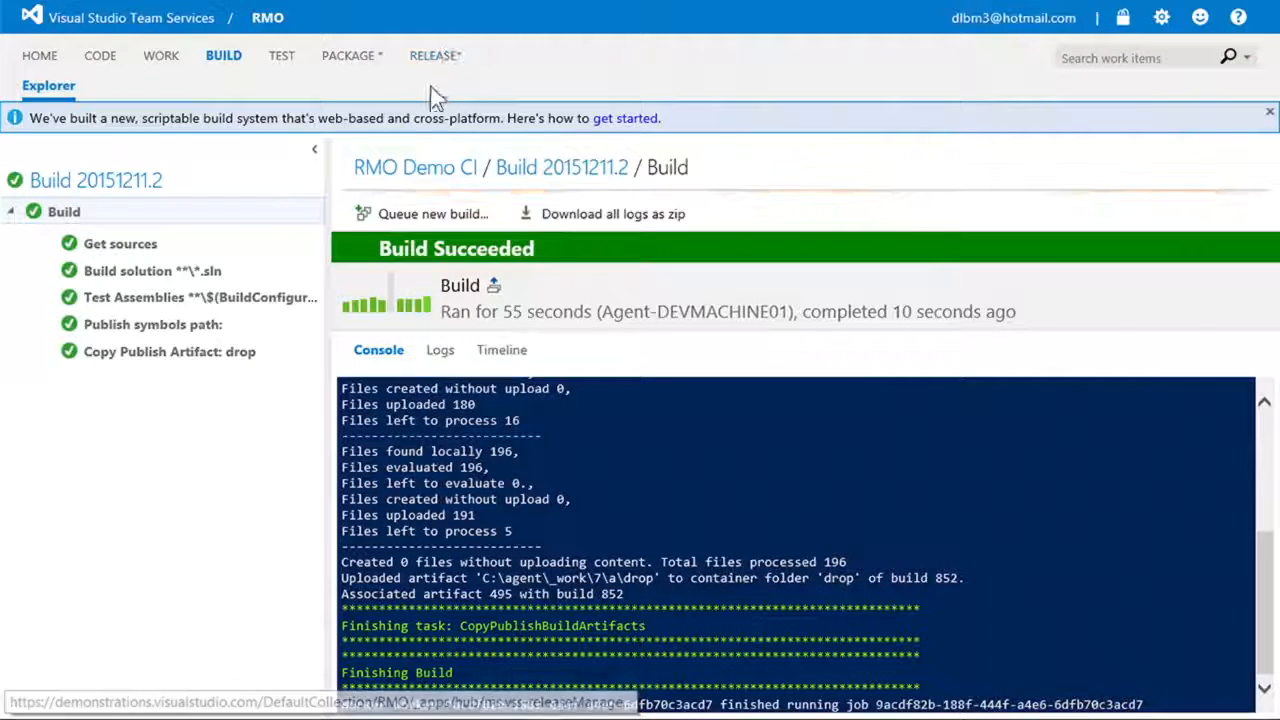
pyautogui.click(434, 58)
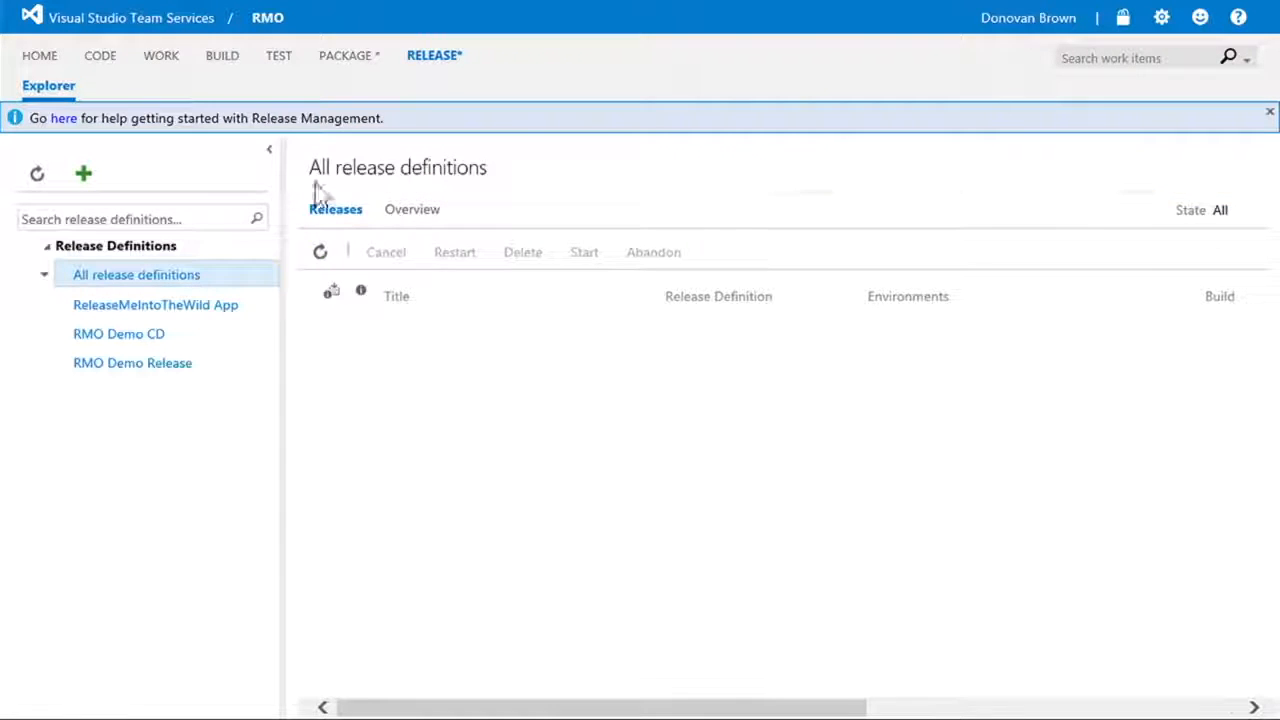
pyautogui.click(410, 212)
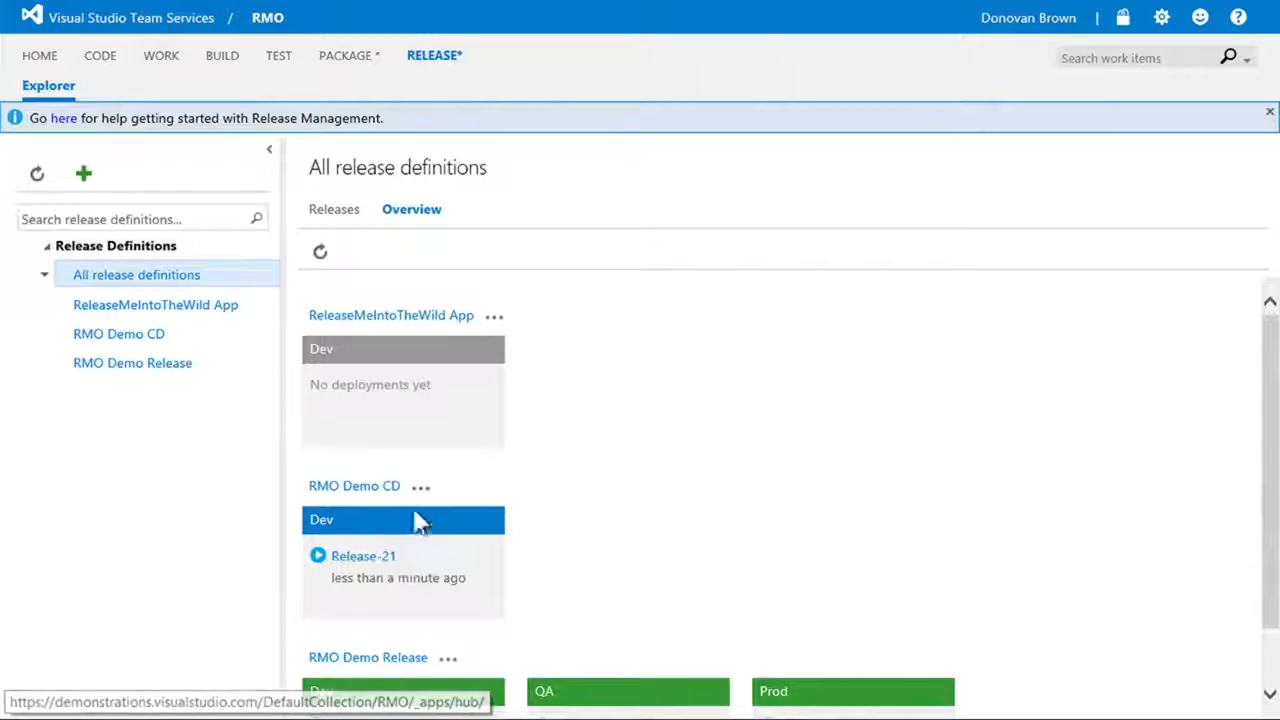
pyautogui.click(366, 558)
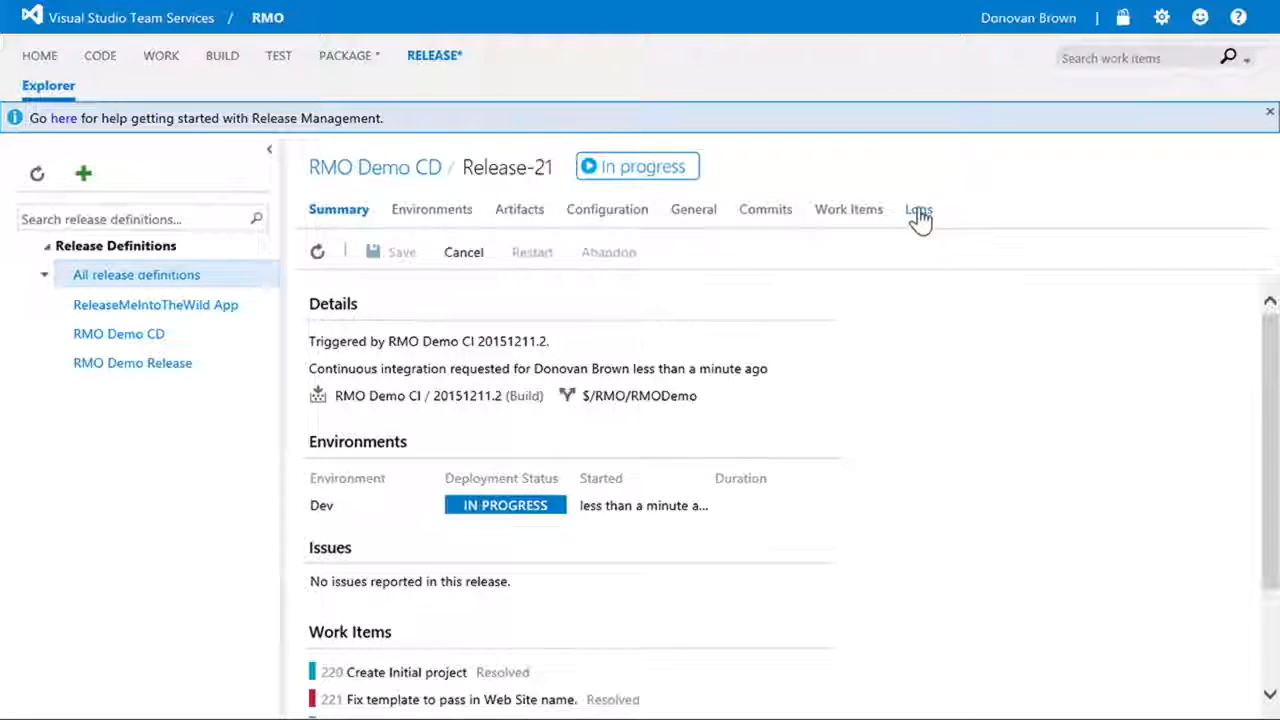
pyautogui.click(921, 212)
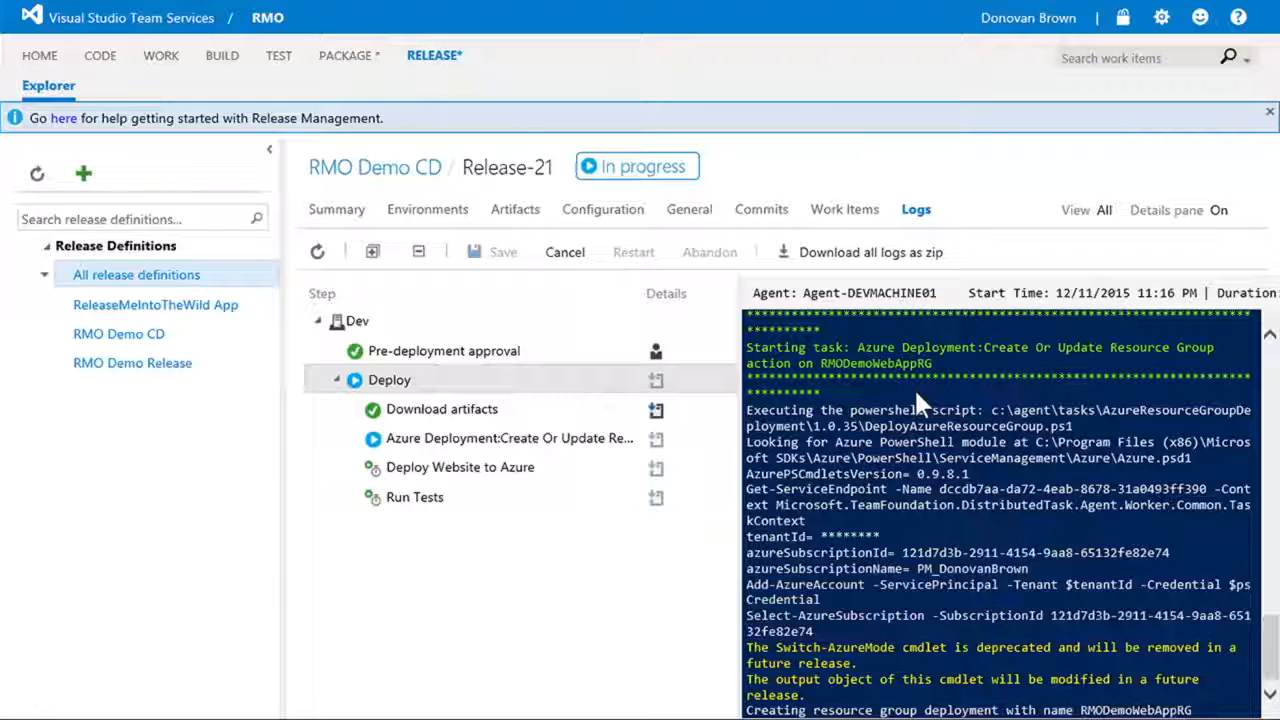
pyautogui.hotkey('alt', 'Tab')
pyautogui.hotkey('alt', 'Tab')
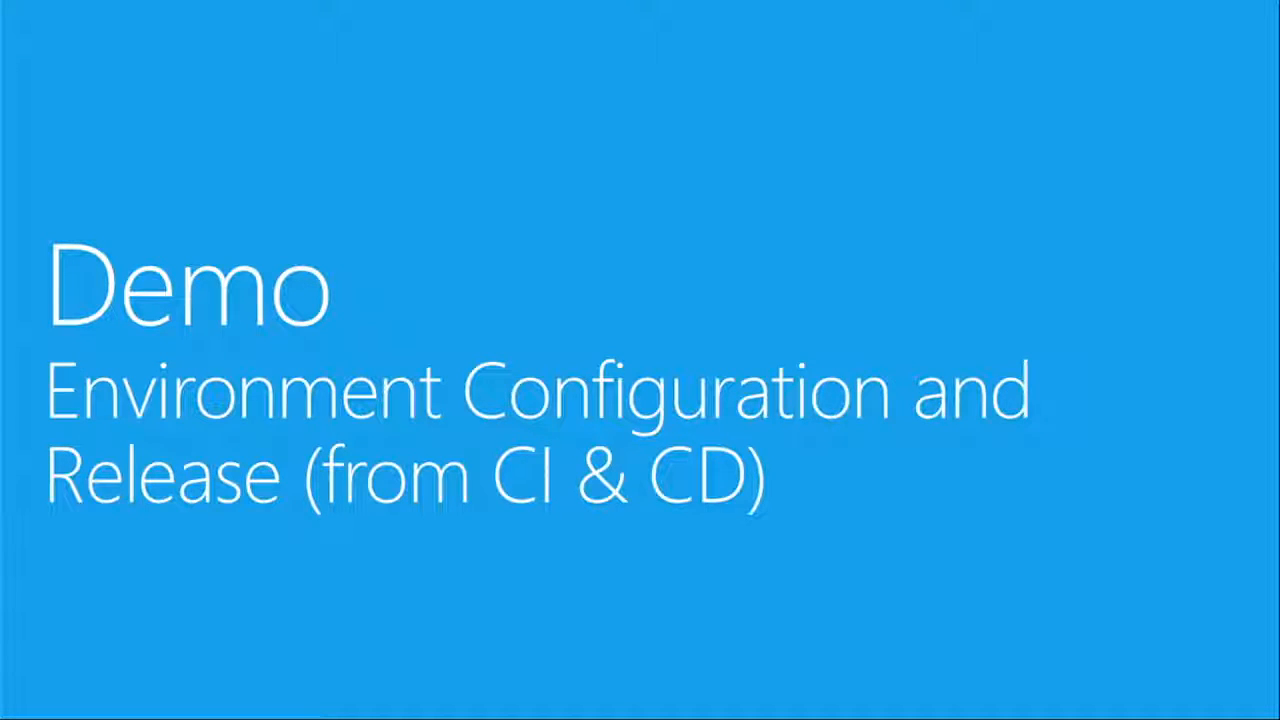
pyautogui.press('Right')
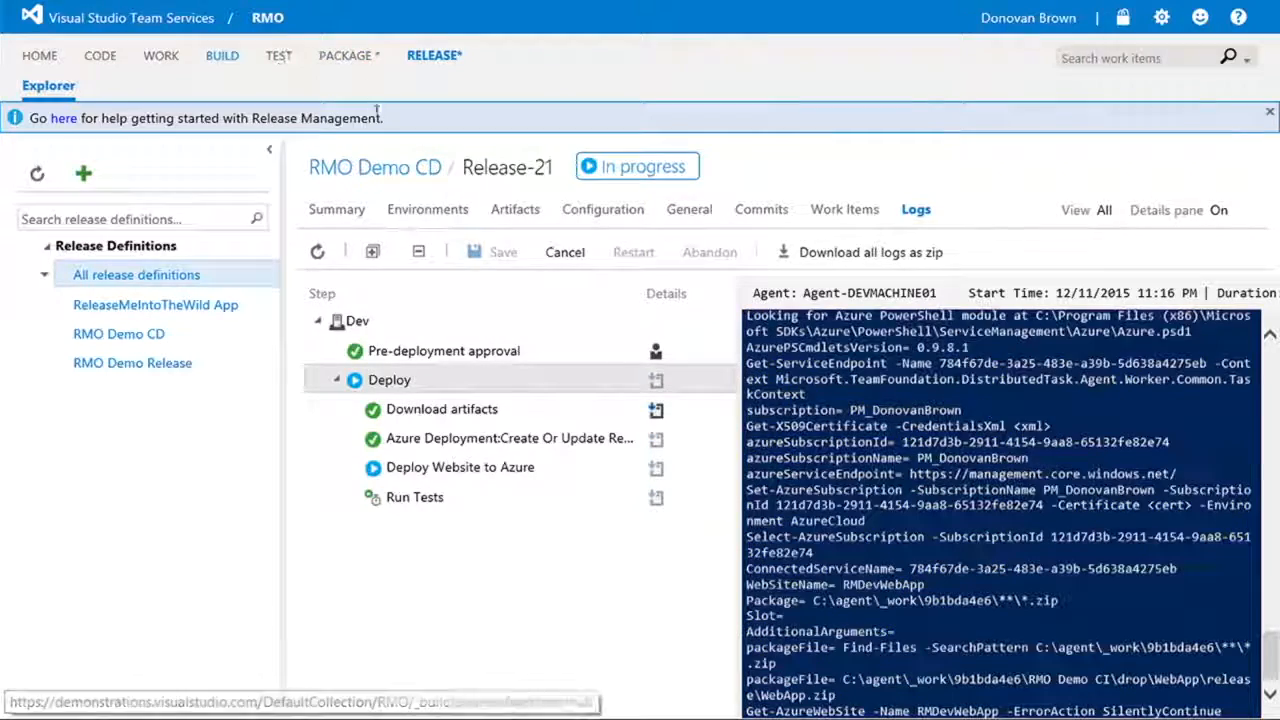
# Open the ReleaseMeIntoTheWild App release definition for editing and clone the Dev environment as Stage.
pyautogui.click(189, 316)
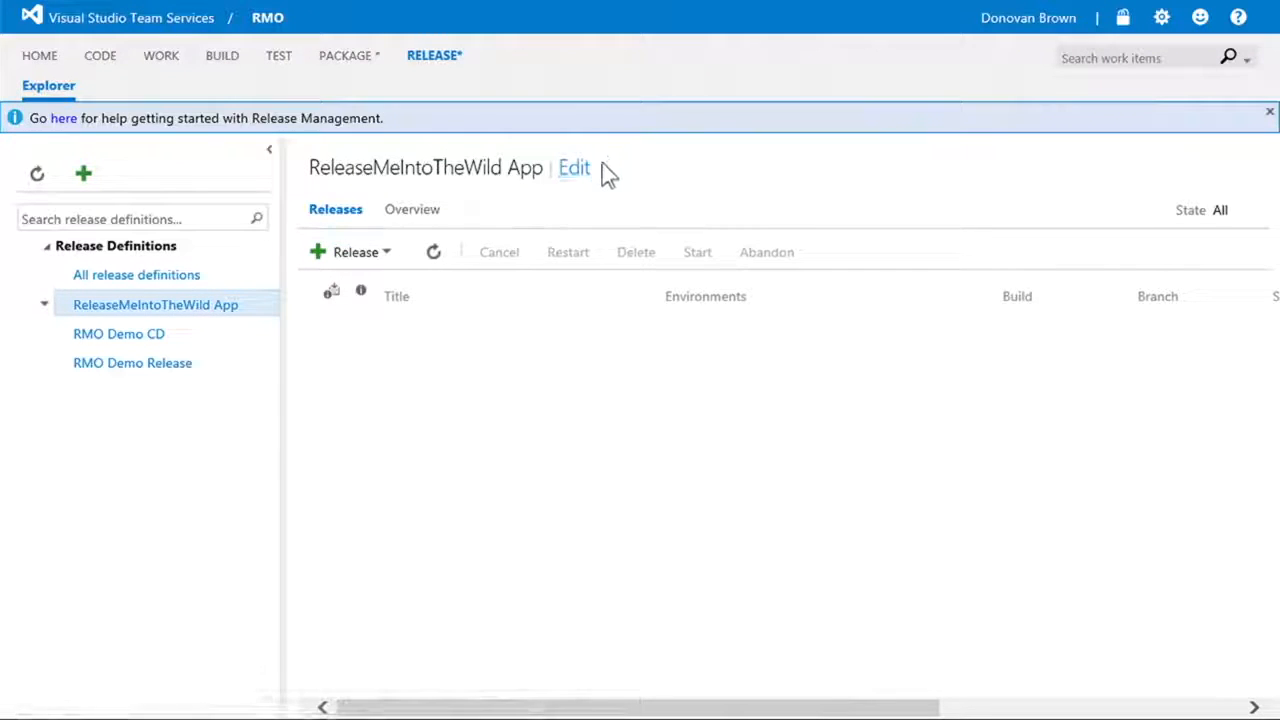
pyautogui.click(573, 170)
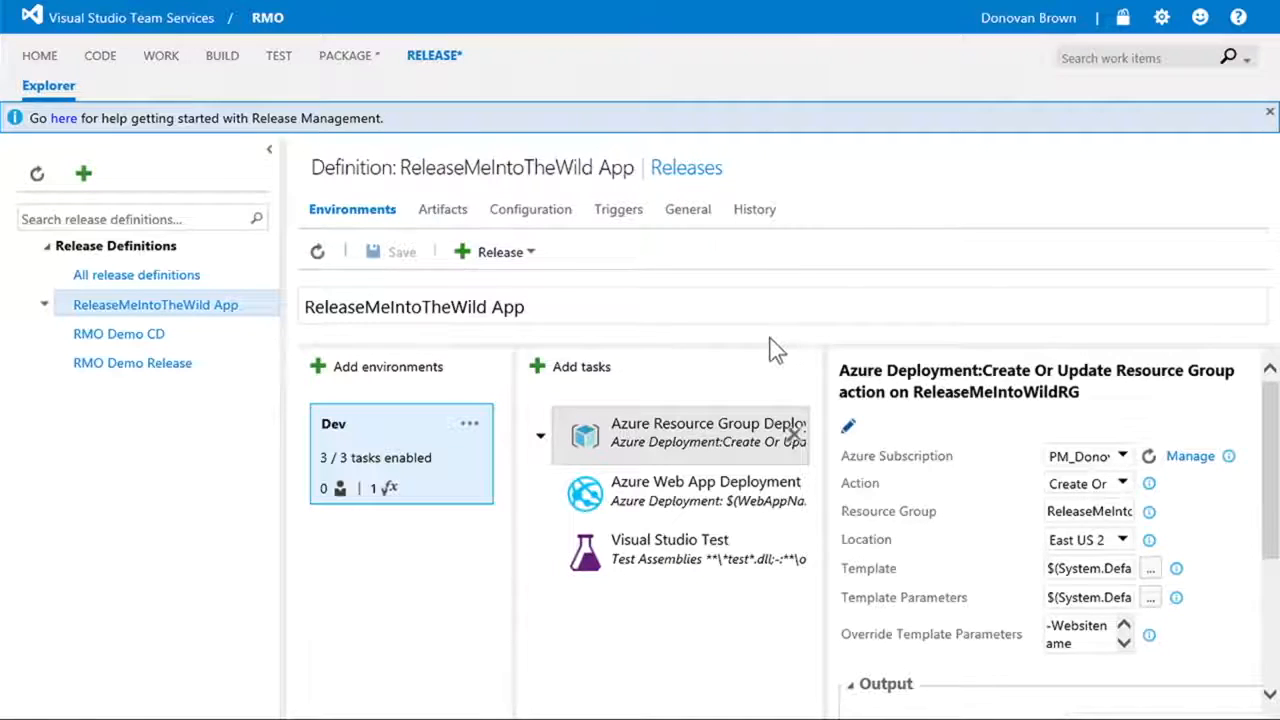
pyautogui.click(470, 428)
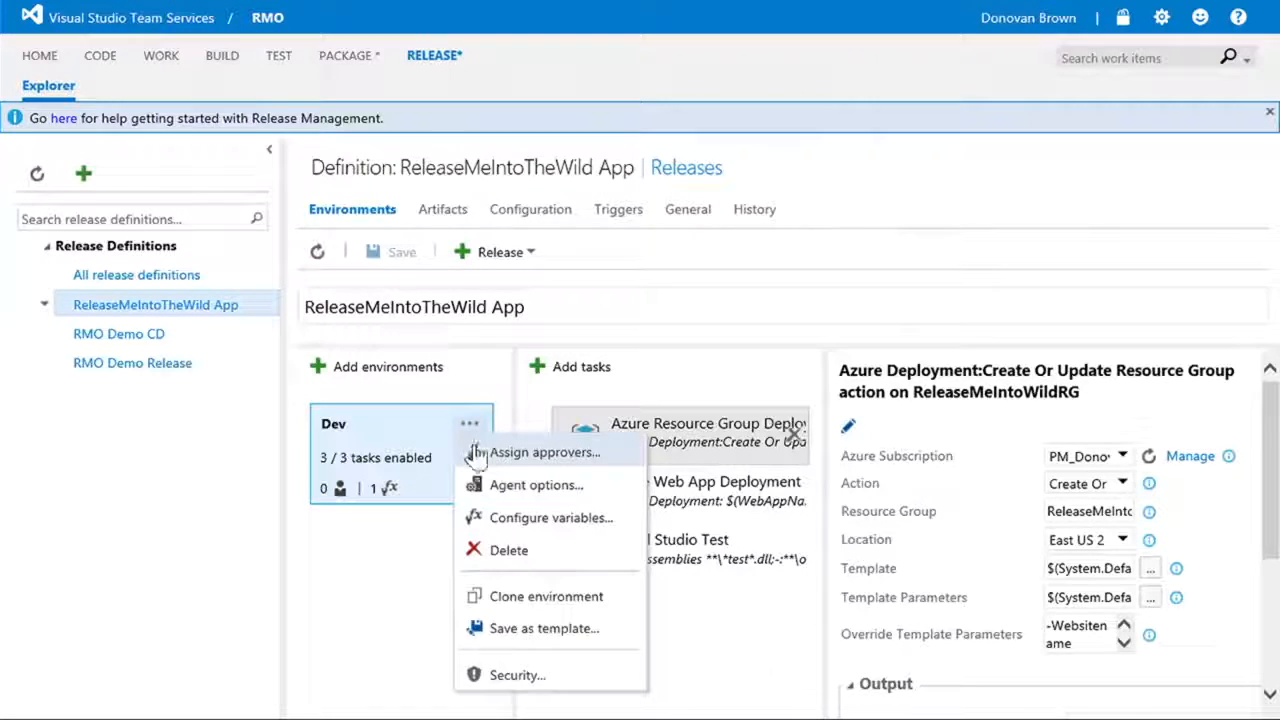
pyautogui.click(532, 603)
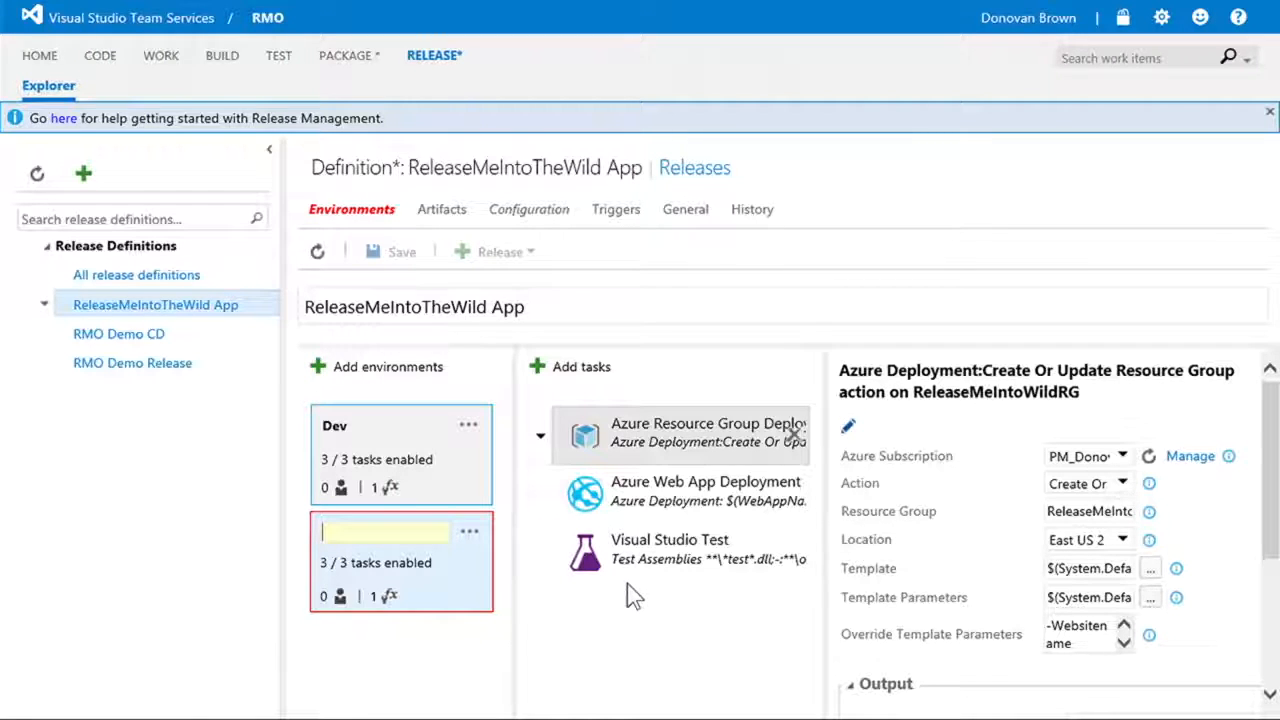
pyautogui.write('Stage')
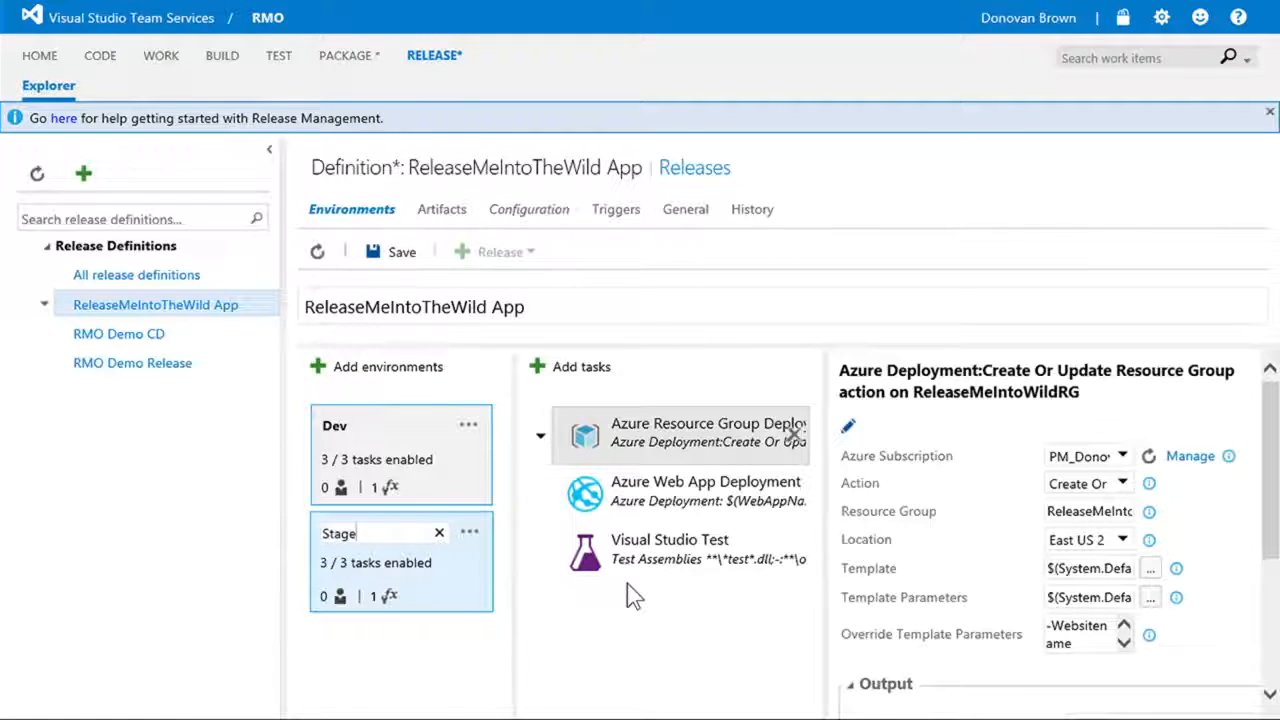
pyautogui.press('Return')
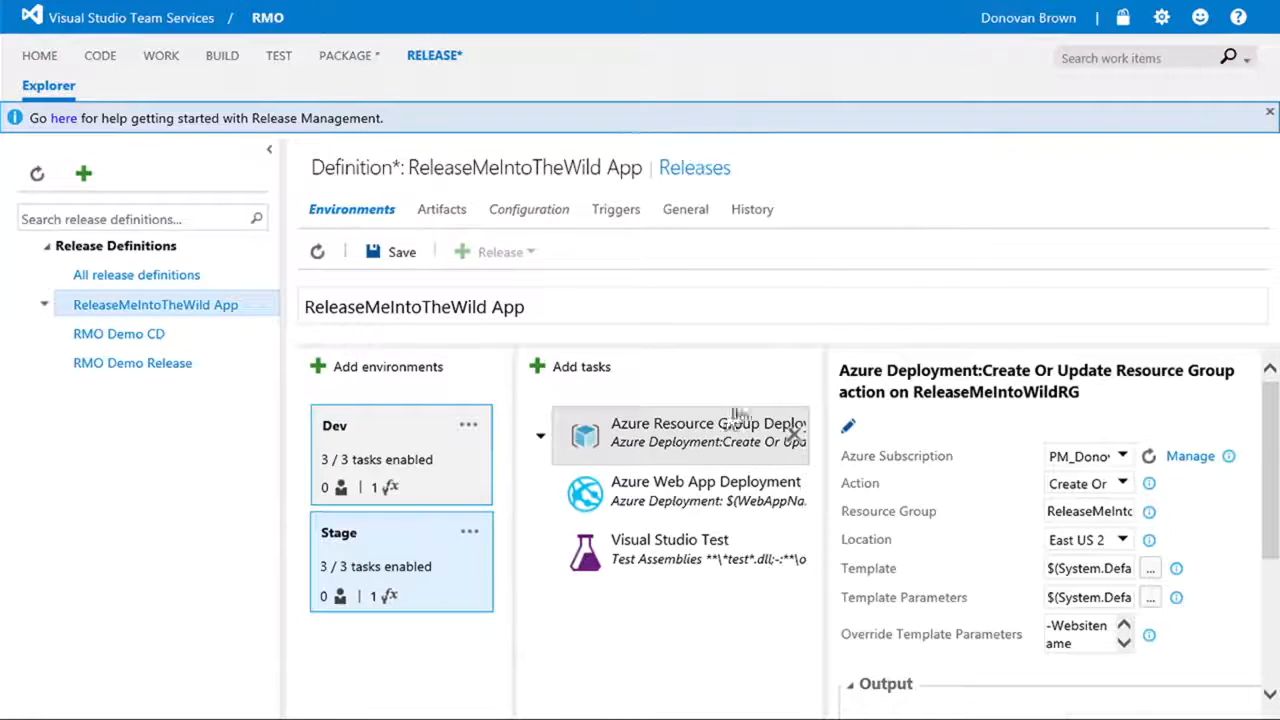
# Compare the tasks of the Dev environment with those of the Stage environment.
pyautogui.click(368, 435)
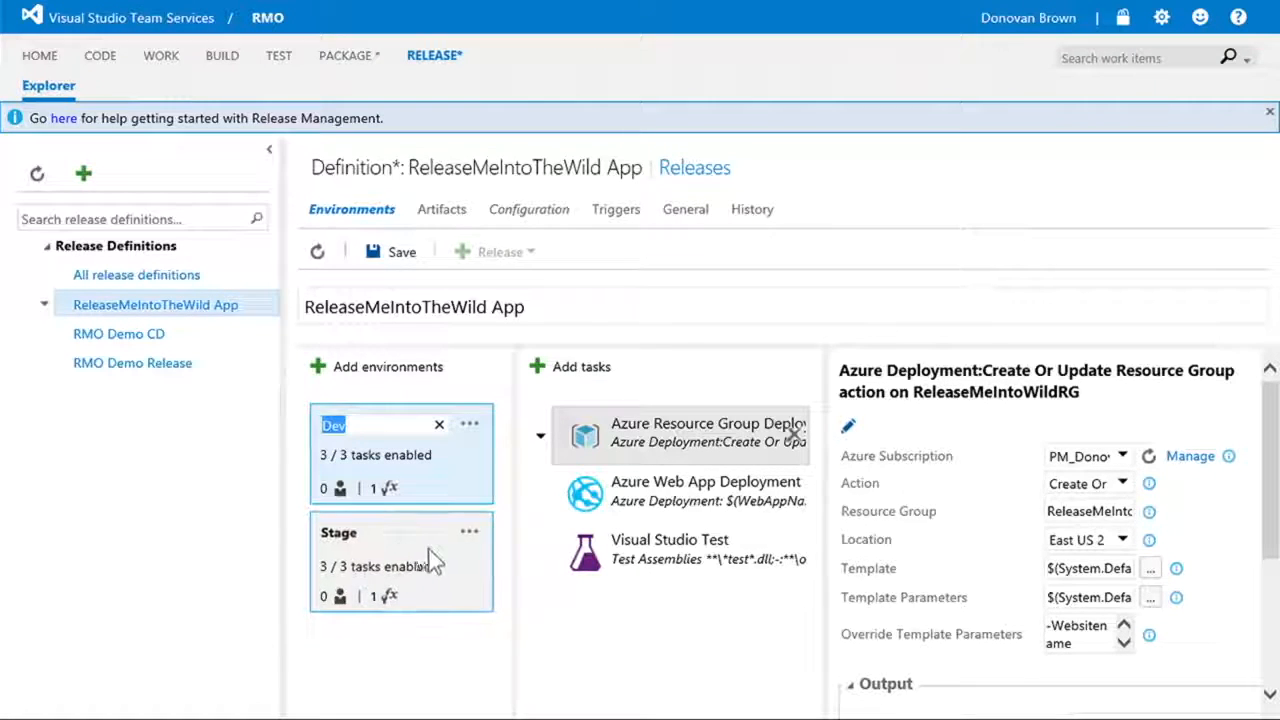
pyautogui.click(448, 555)
pyautogui.click(404, 427)
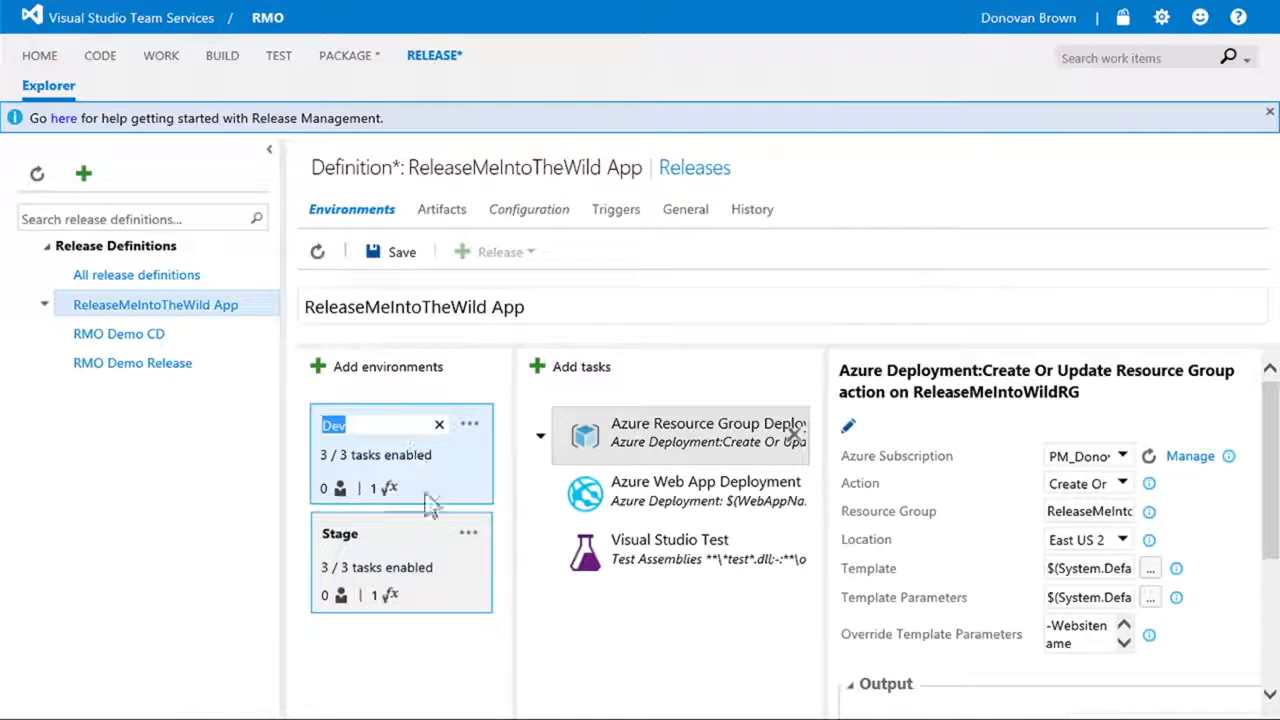
pyautogui.click(487, 601)
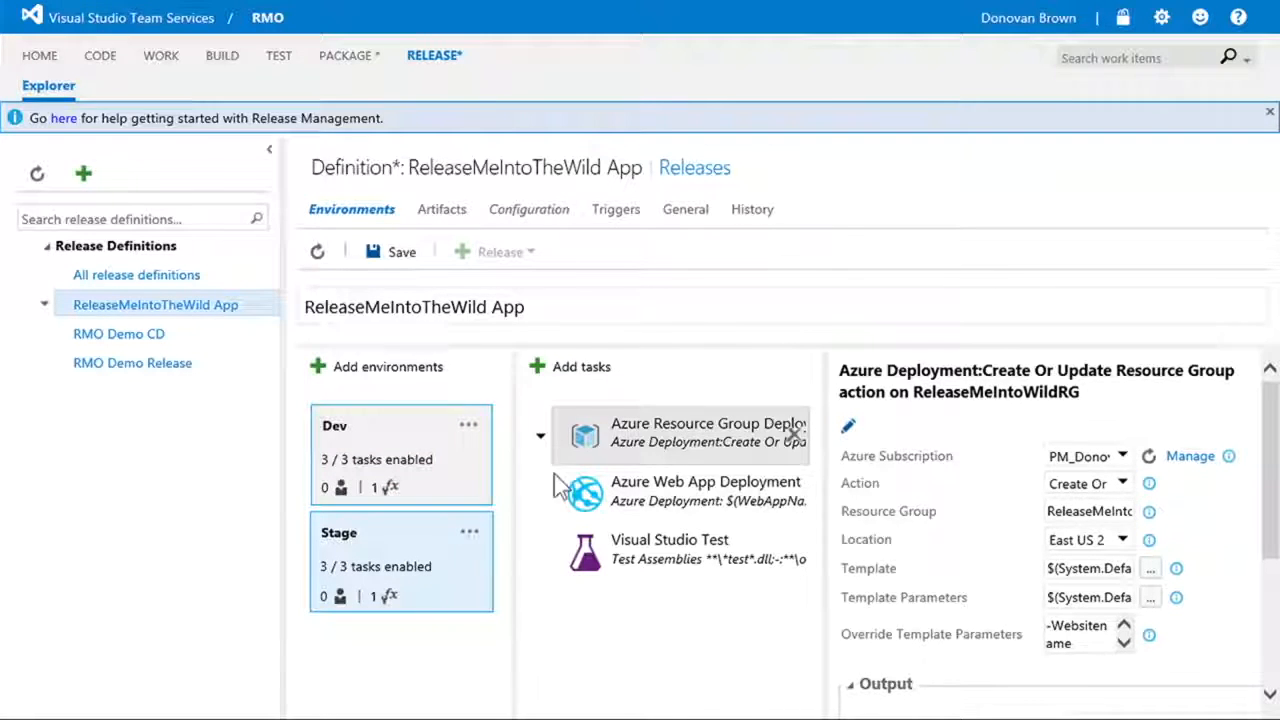
pyautogui.click(448, 462)
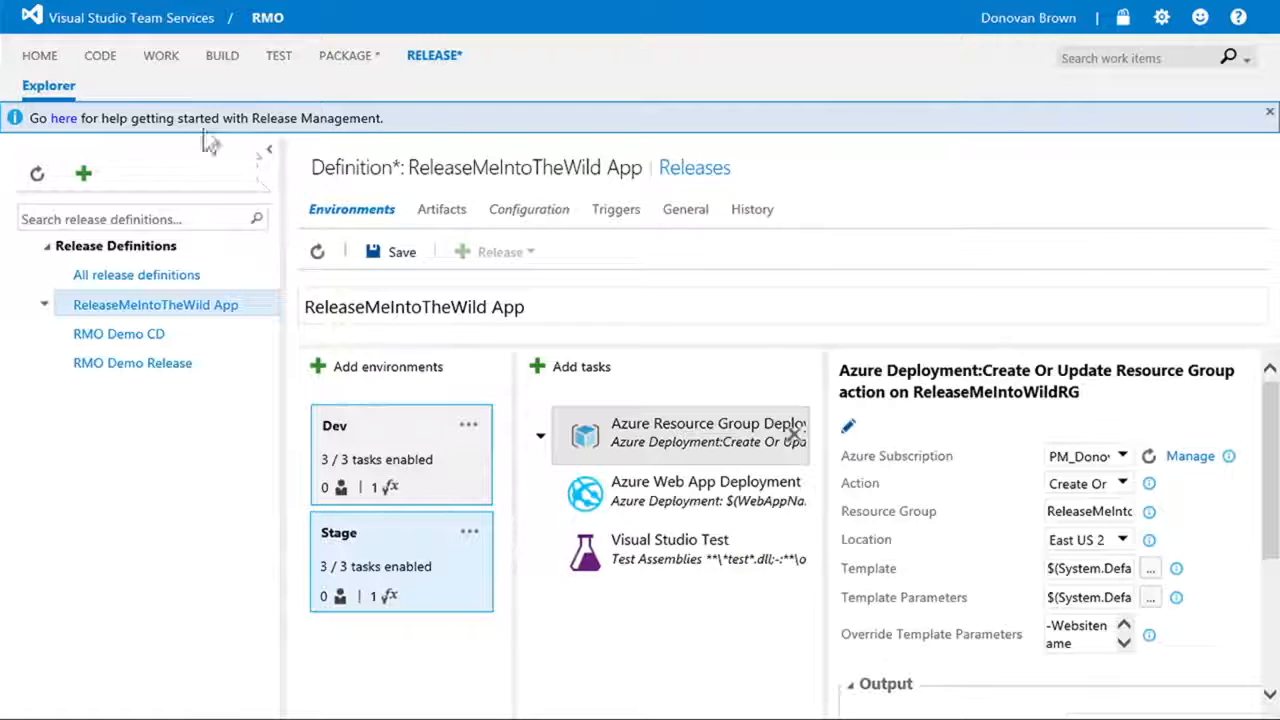
# Review the template path and template parameters of the Azure Resource Group Deployment task in the Stage environment.
pyautogui.click(269, 150)
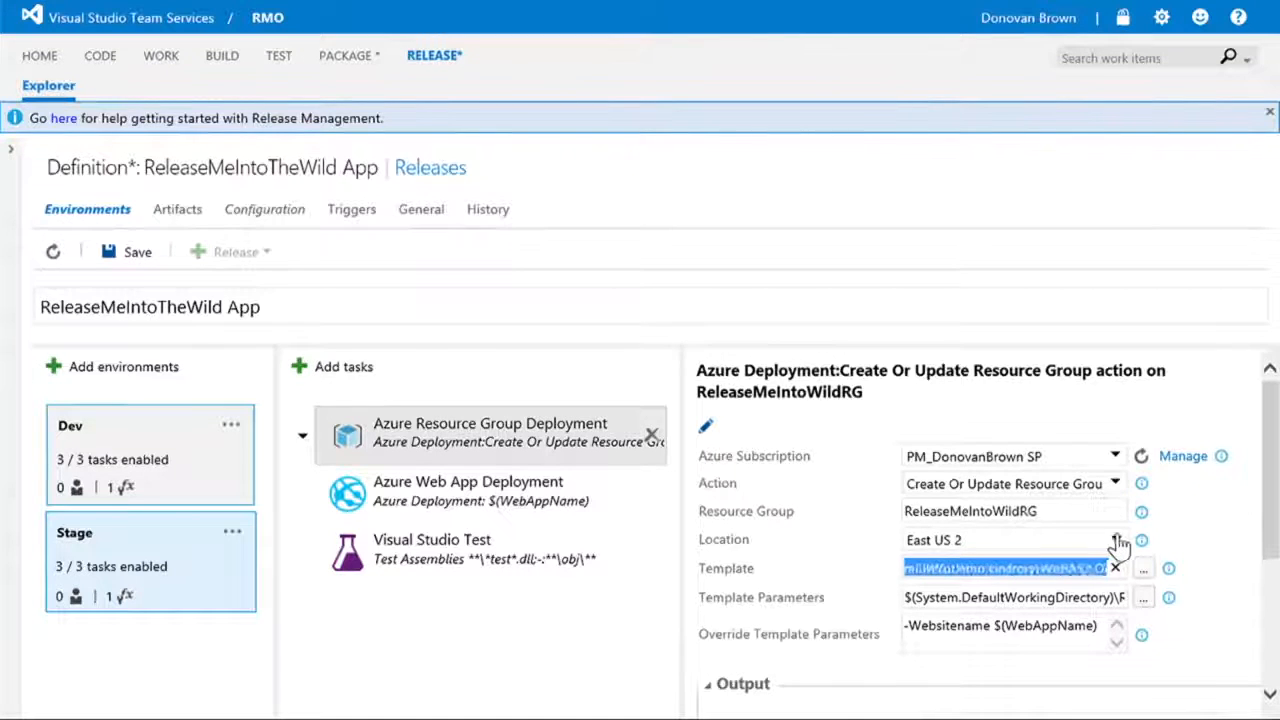
pyautogui.moveTo(1119, 545); pyautogui.dragTo(1134, 549)
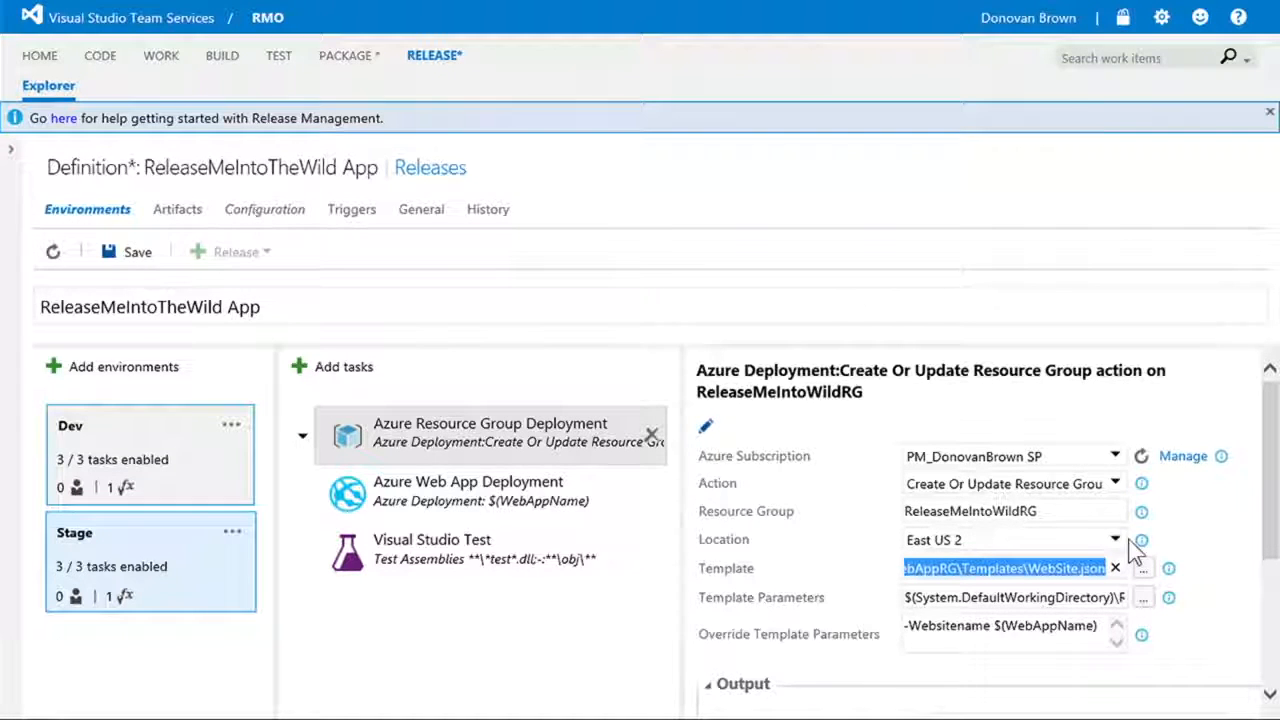
pyautogui.click(1067, 568)
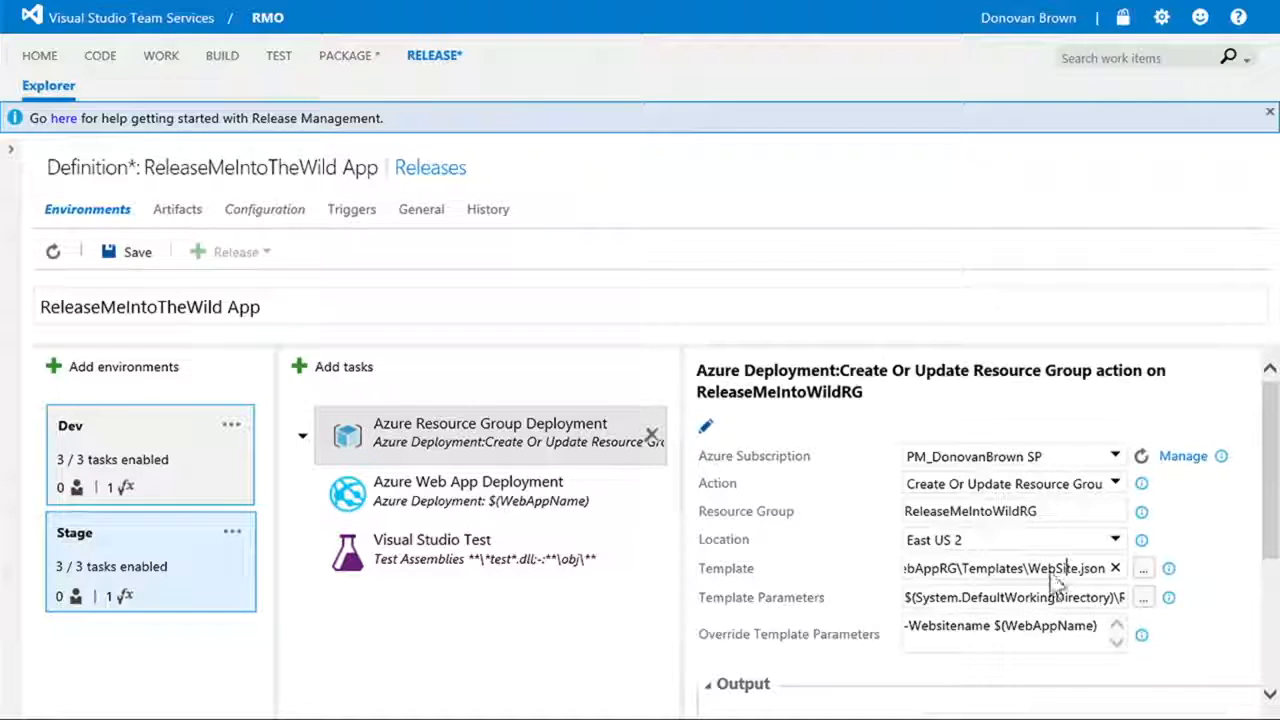
pyautogui.click(1049, 597)
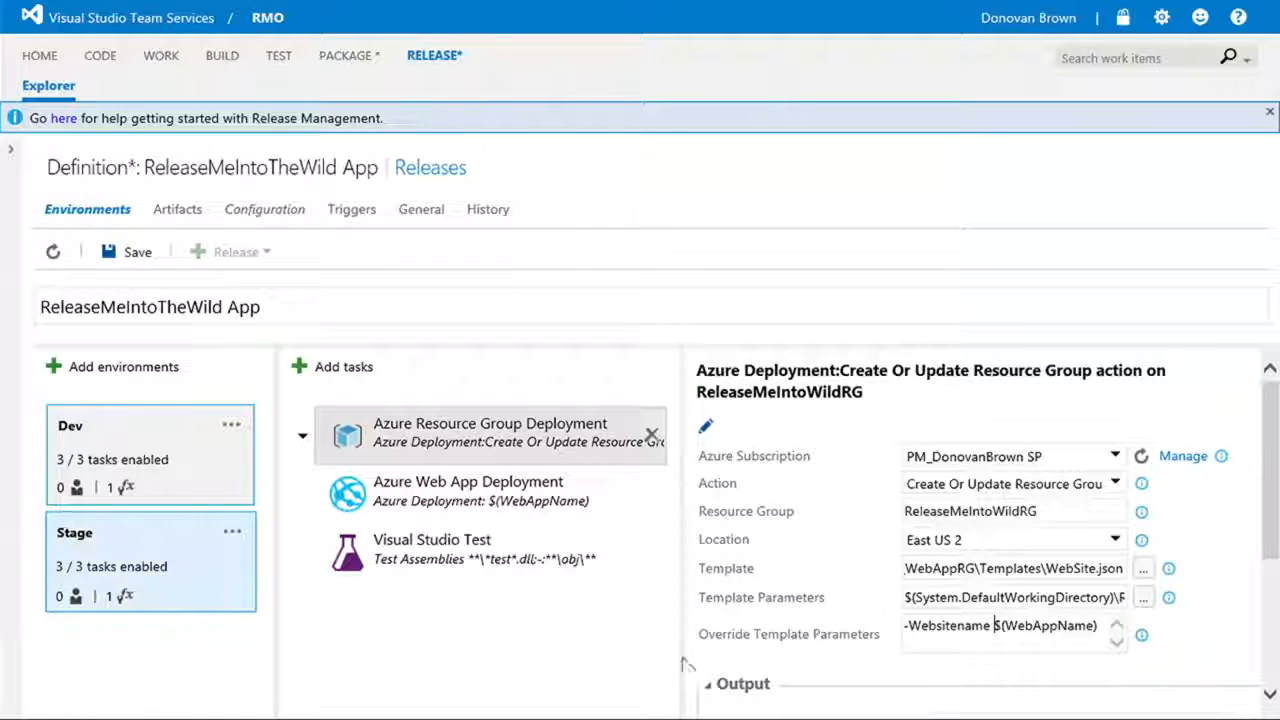
# Set the Stage environment's WebAppName variable to StageWebApp.
pyautogui.click(232, 533)
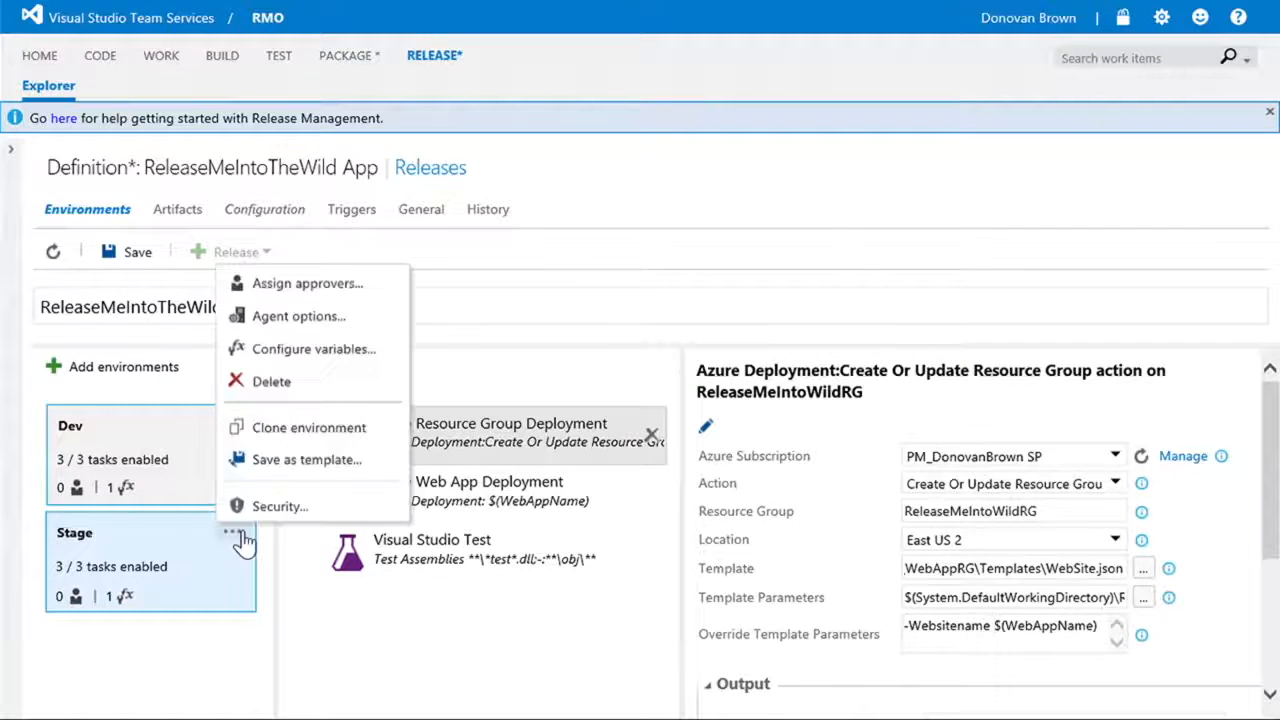
pyautogui.click(300, 379)
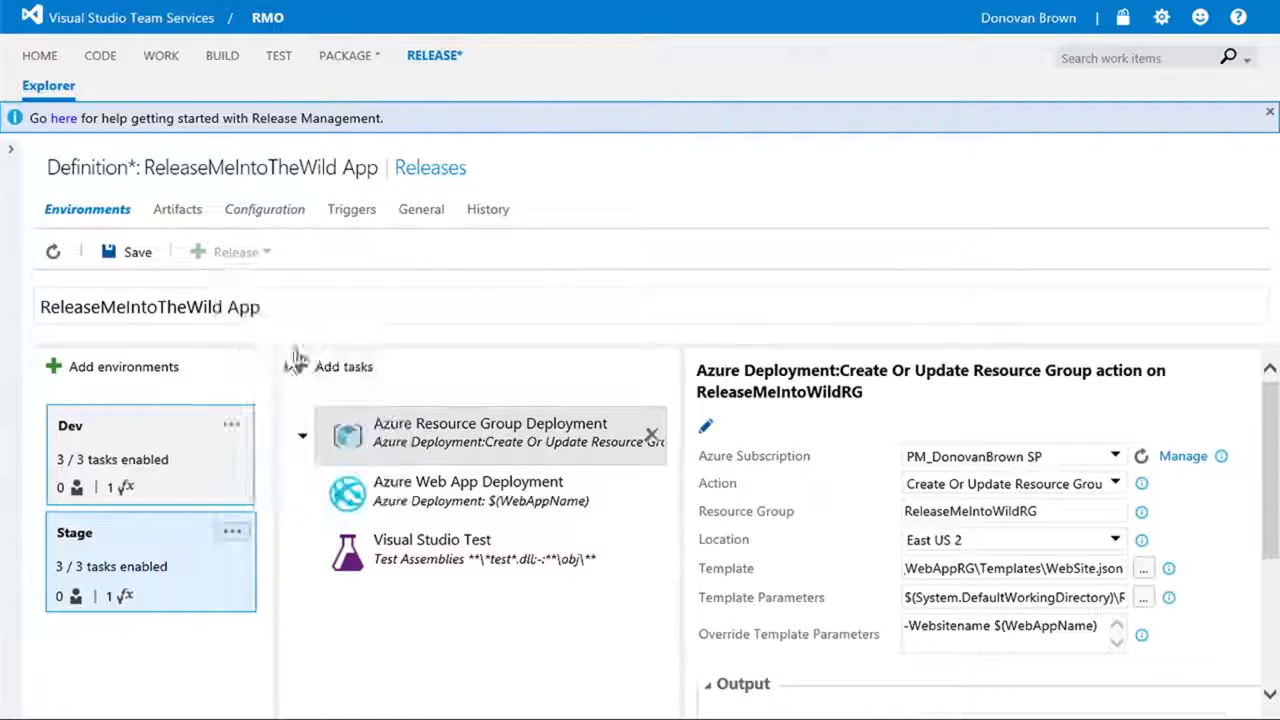
pyautogui.click(651, 307)
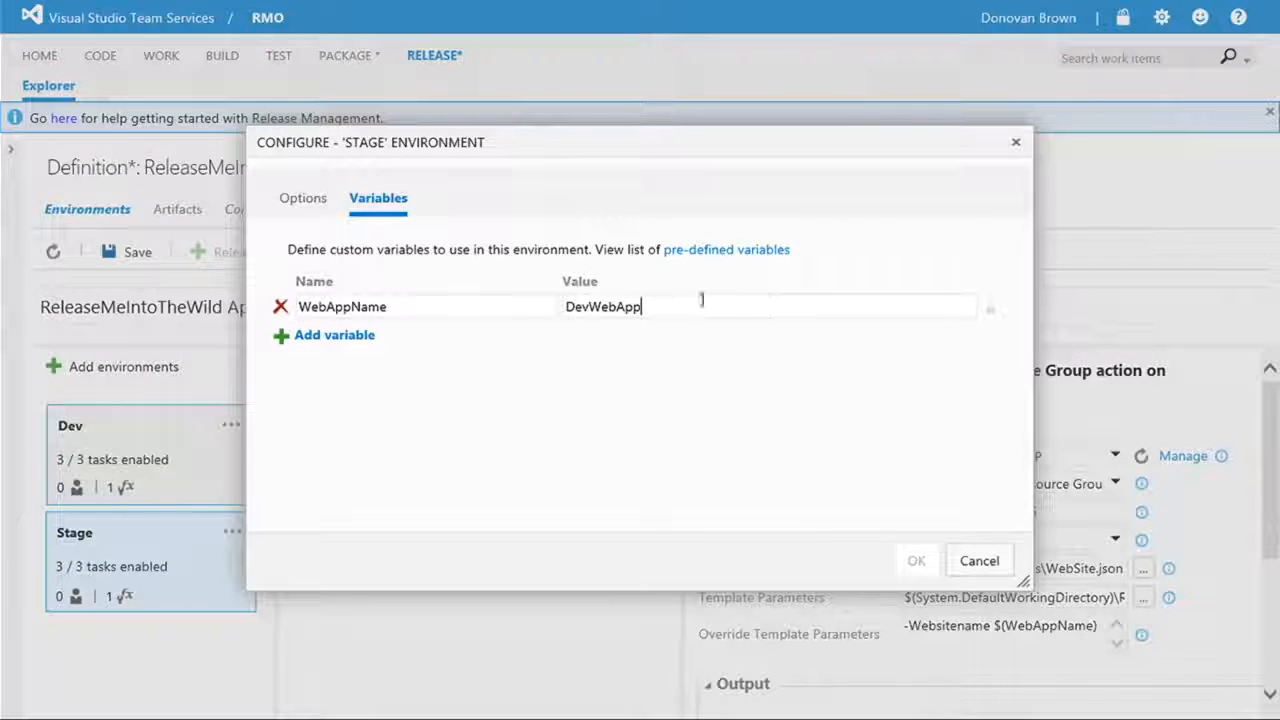
pyautogui.doubleClick(575, 306)
pyautogui.click(590, 307)
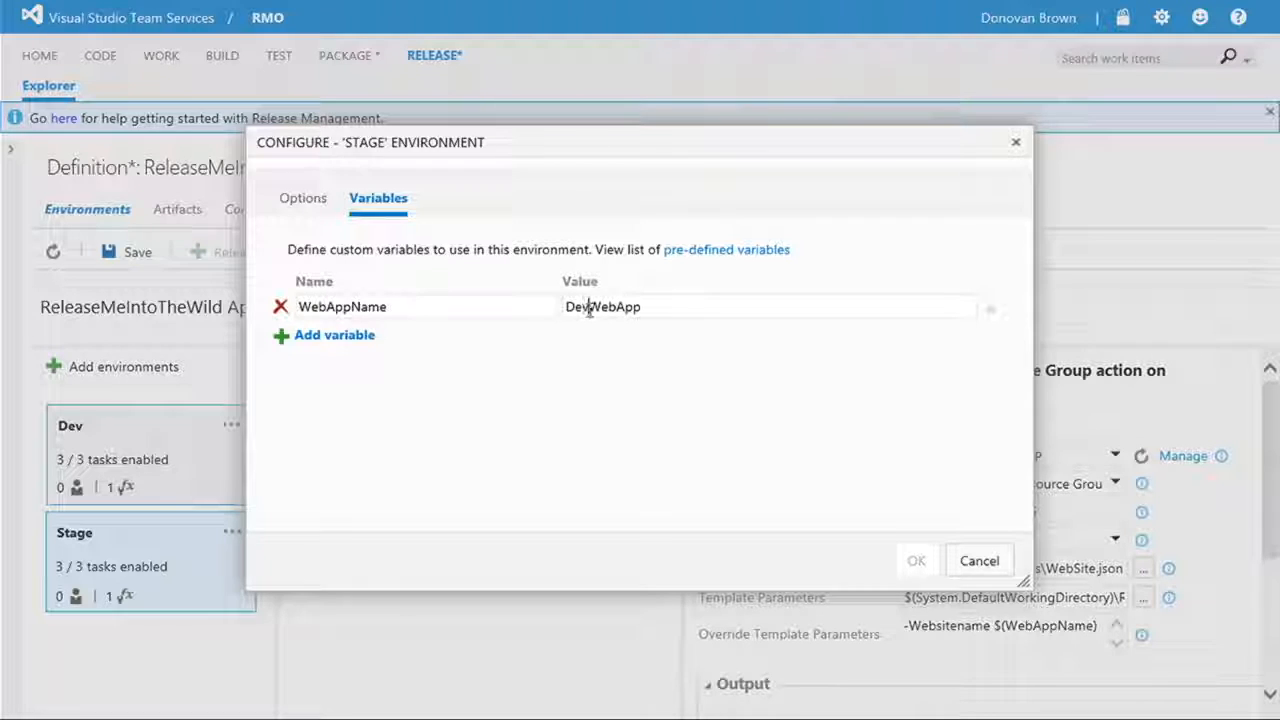
pyautogui.press('BackSpace')
pyautogui.press('BackSpace')
pyautogui.press('BackSpace')
pyautogui.write('Stage')
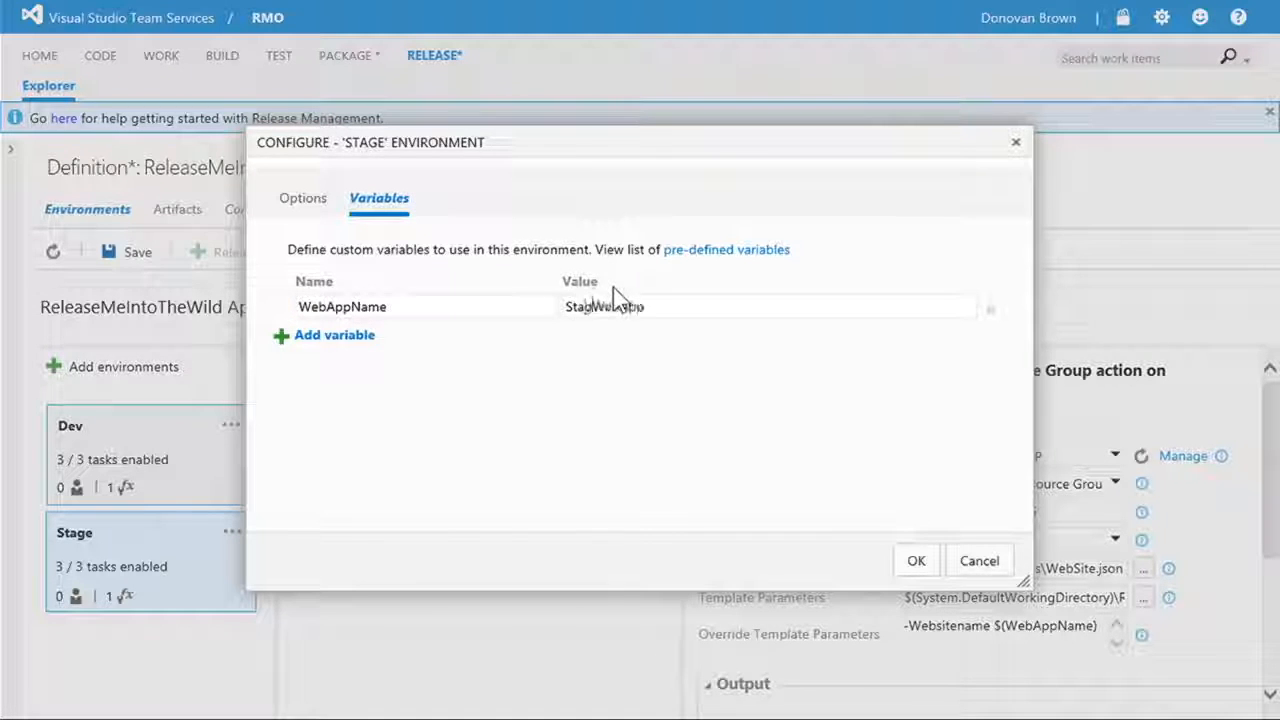
pyautogui.click(916, 558)
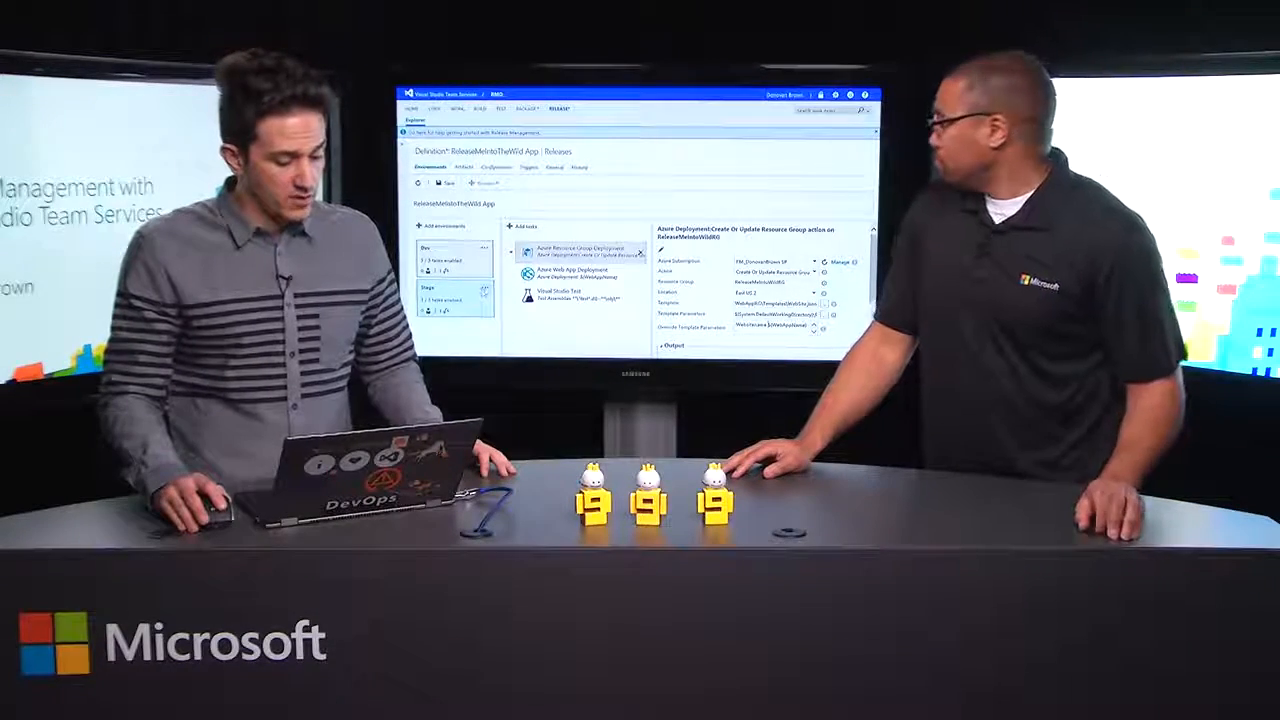
# Assign a specific user as the Stage environment's pre-deployment approver instead of automated approval, and enable email notifications for approvers.
pyautogui.click(485, 291)
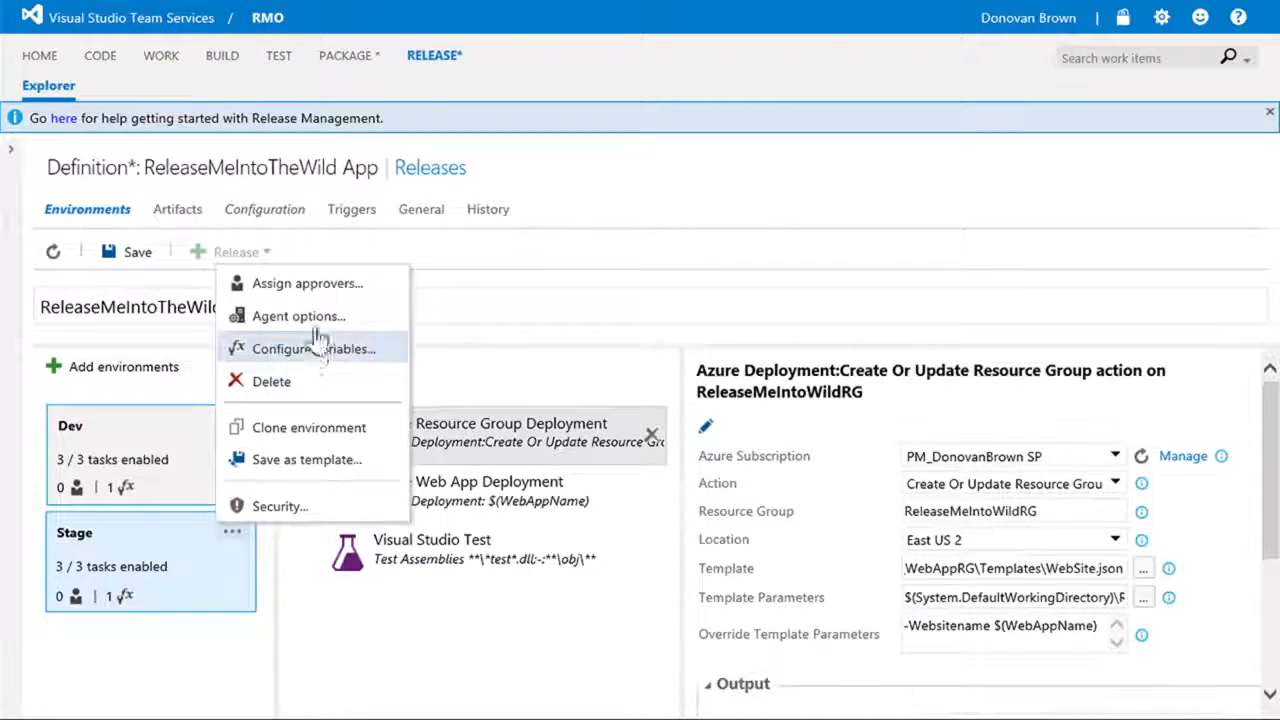
pyautogui.click(313, 286)
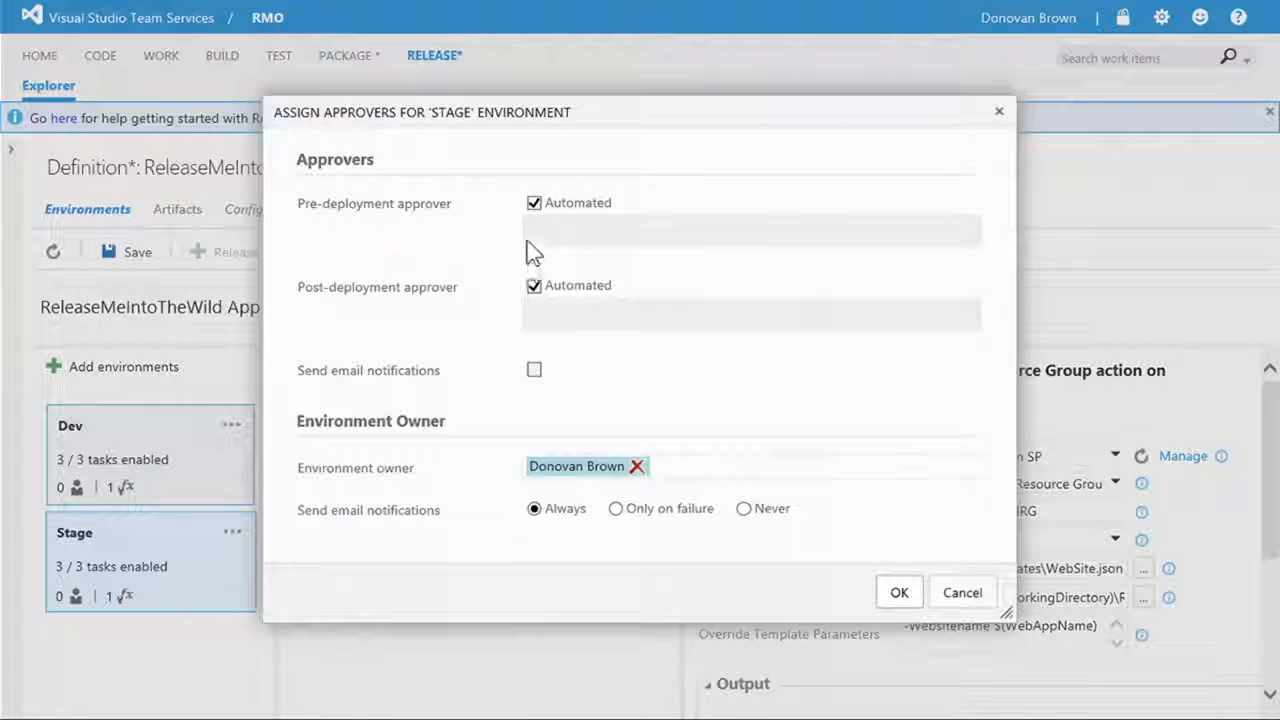
pyautogui.click(534, 203)
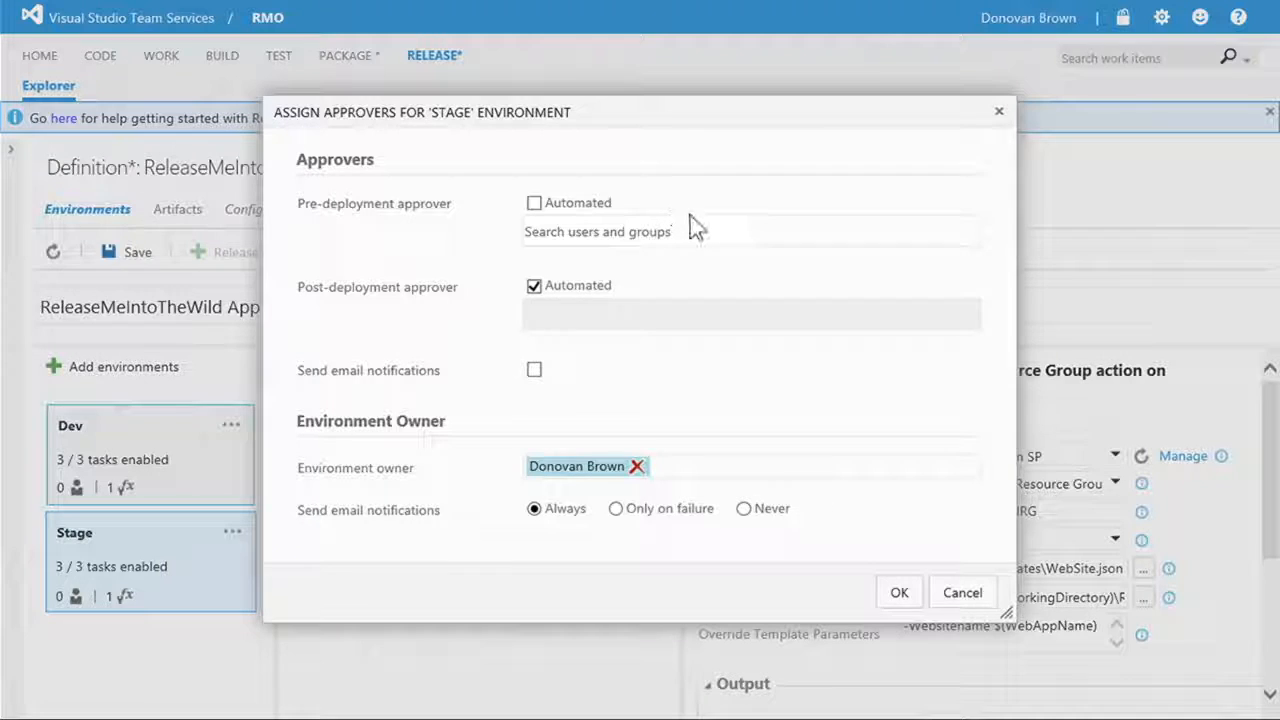
pyautogui.click(709, 233)
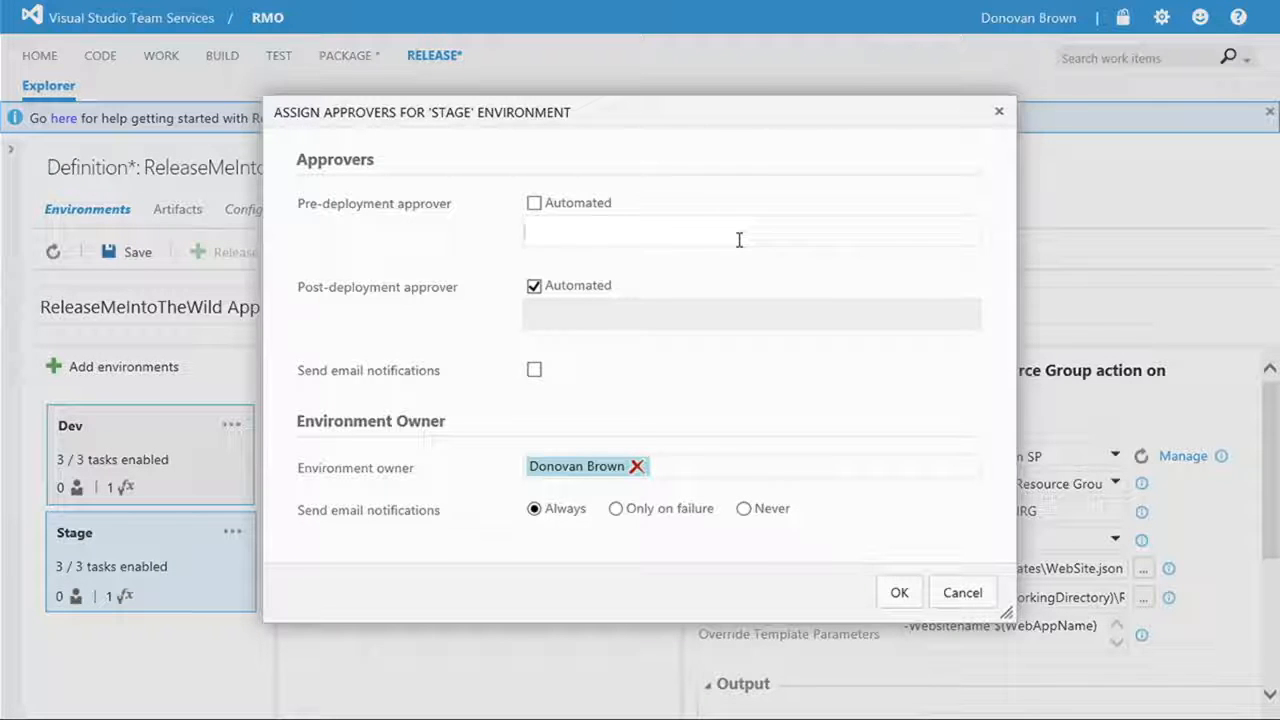
pyautogui.write('don')
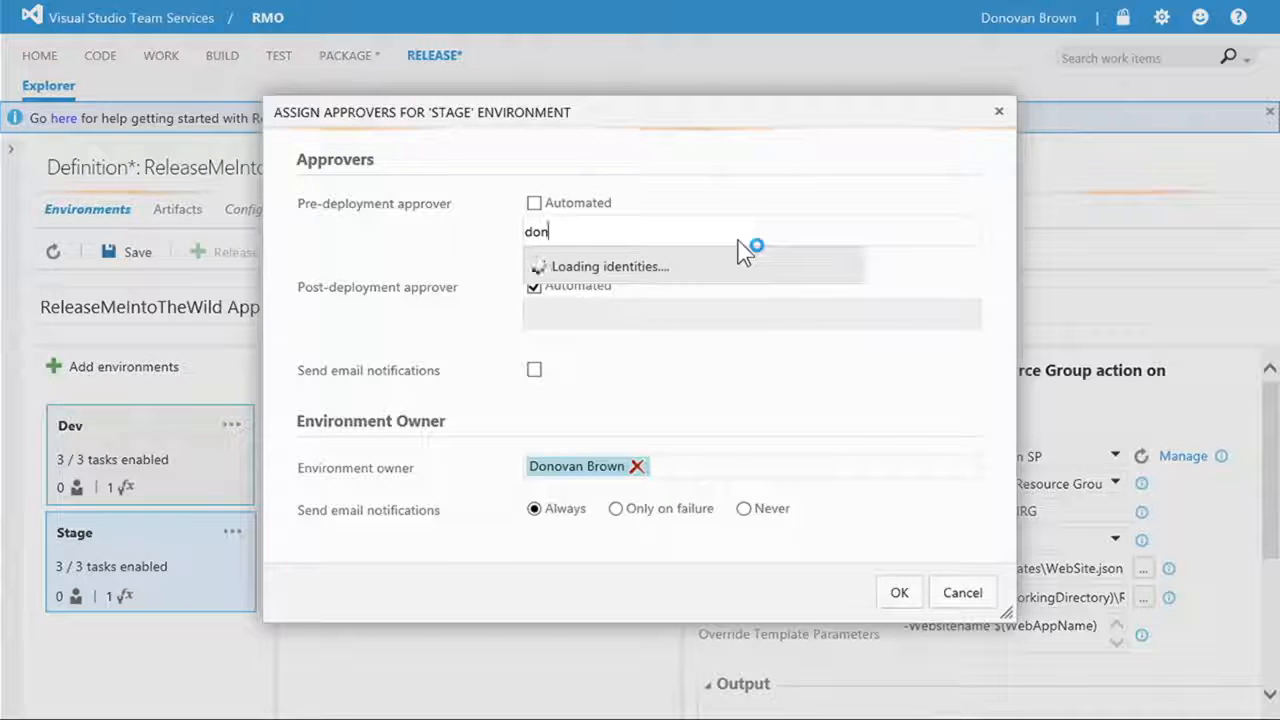
pyautogui.click(700, 268)
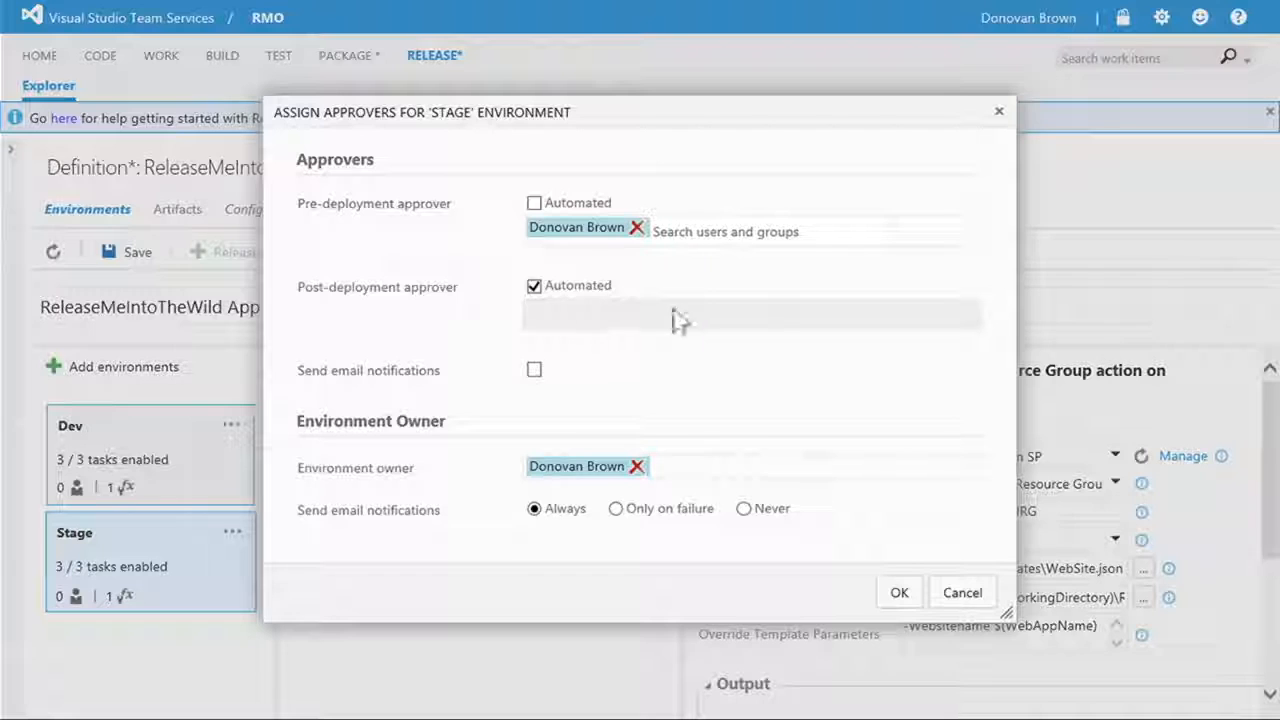
pyautogui.click(535, 371)
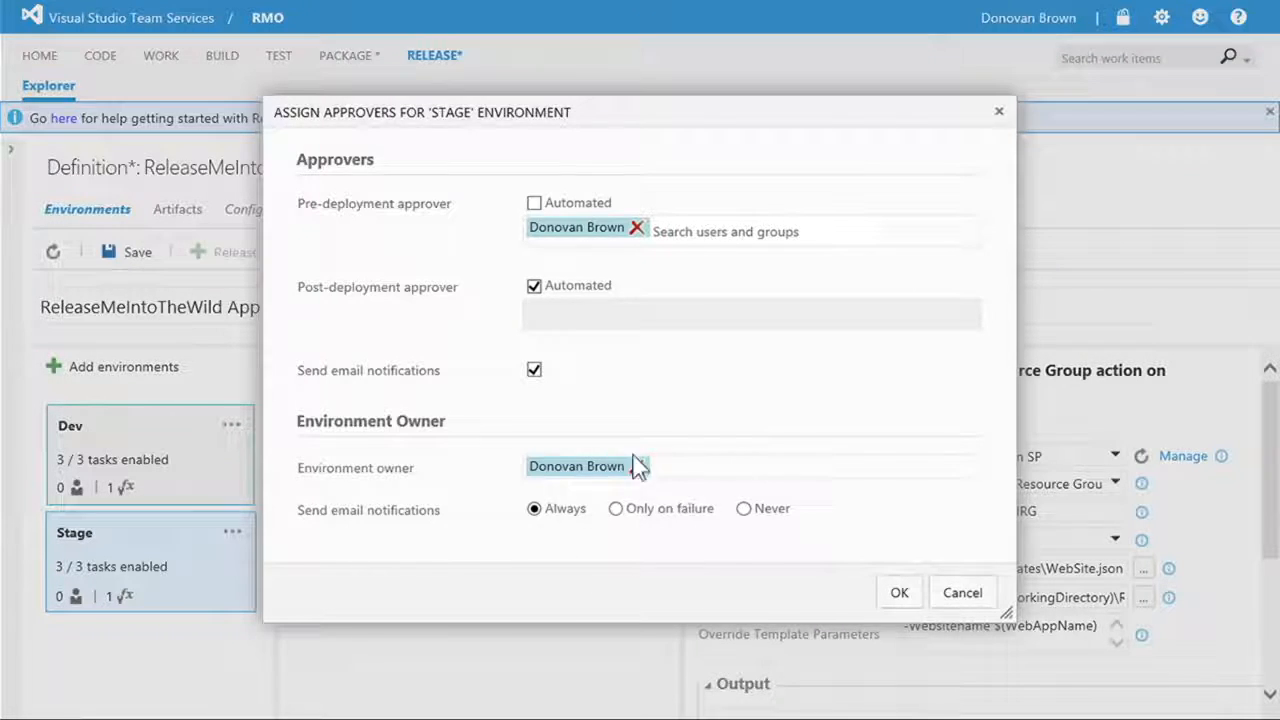
pyautogui.click(900, 594)
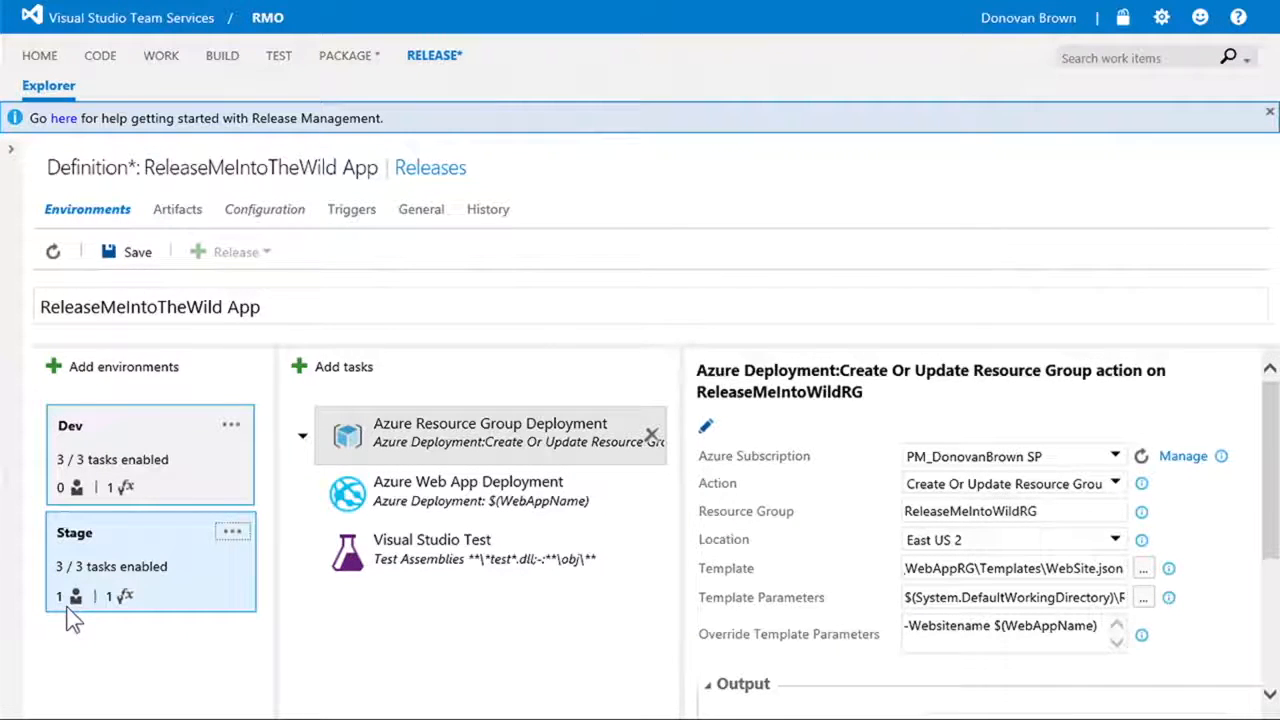
# Switch to Outlook to read the Release-20 Stage approval request, and return to Visual Studio Team Services.
pyautogui.hotkey('alt', 'Tab')
pyautogui.hotkey('alt', 'Tab')
pyautogui.hotkey('alt', 'Tab')
pyautogui.hotkey('alt', 'Tab')
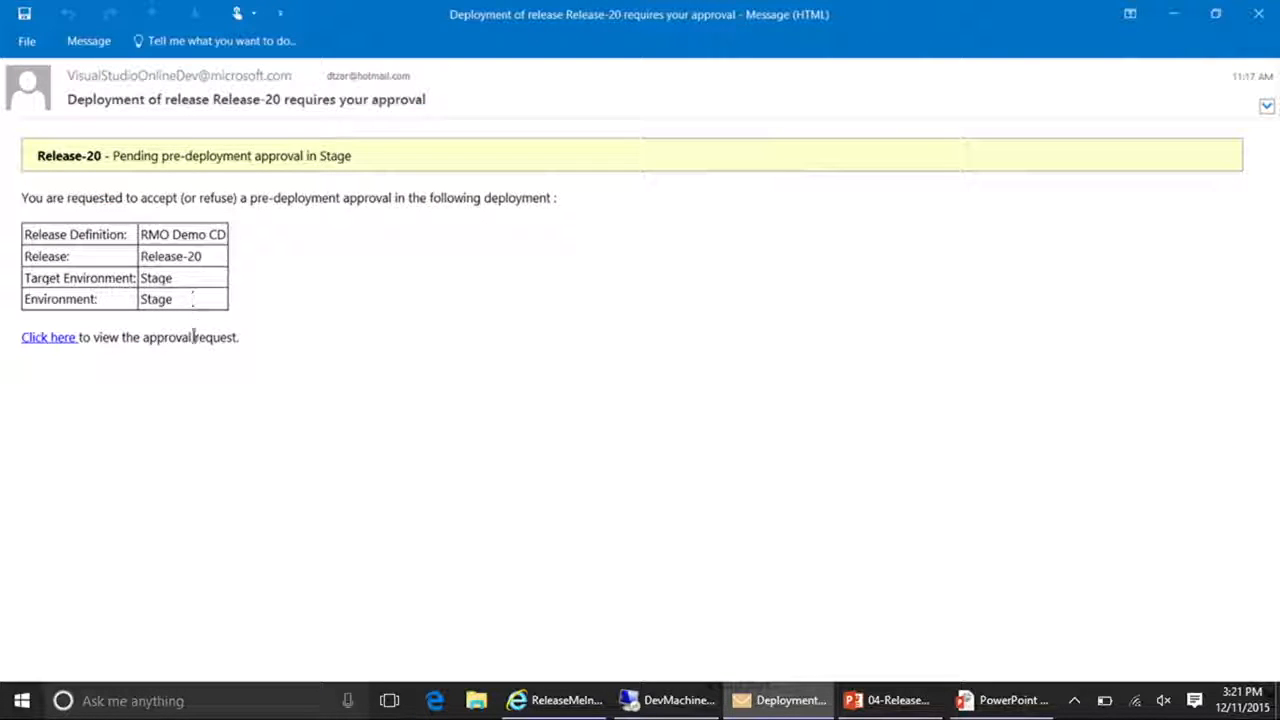
pyautogui.scroll(3, 193, 337)
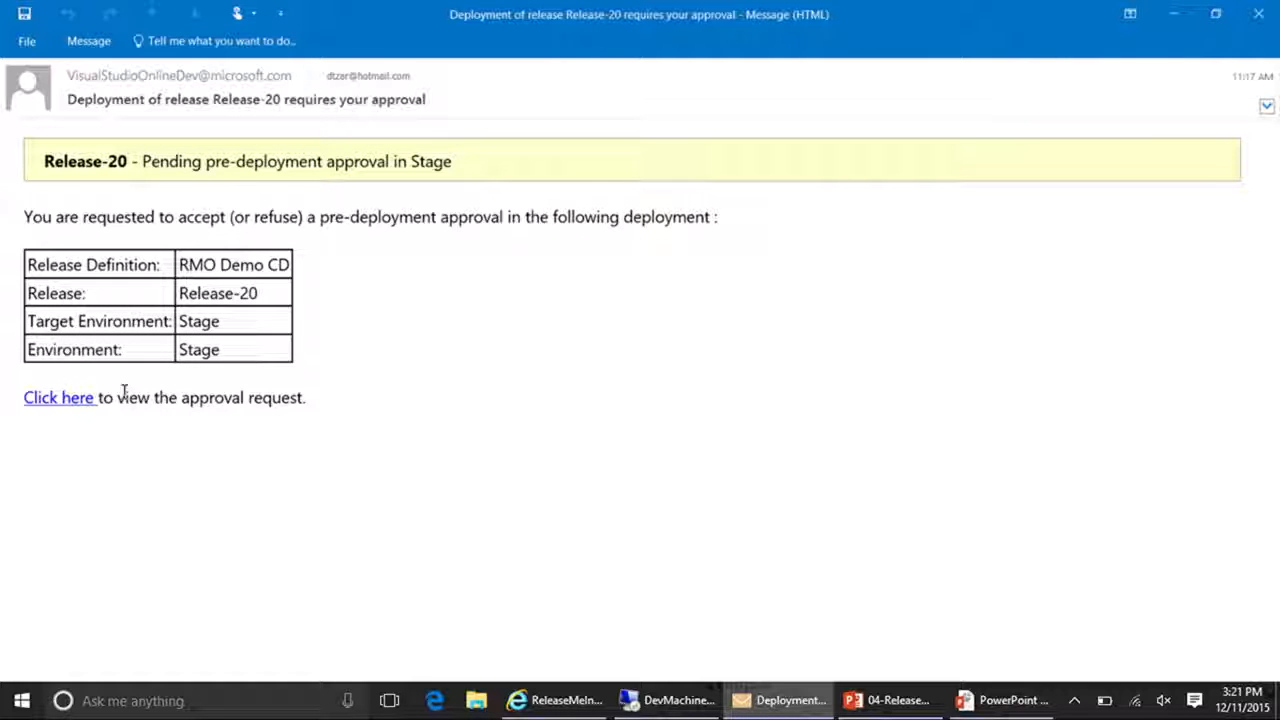
pyautogui.hotkey('alt', 'Tab')
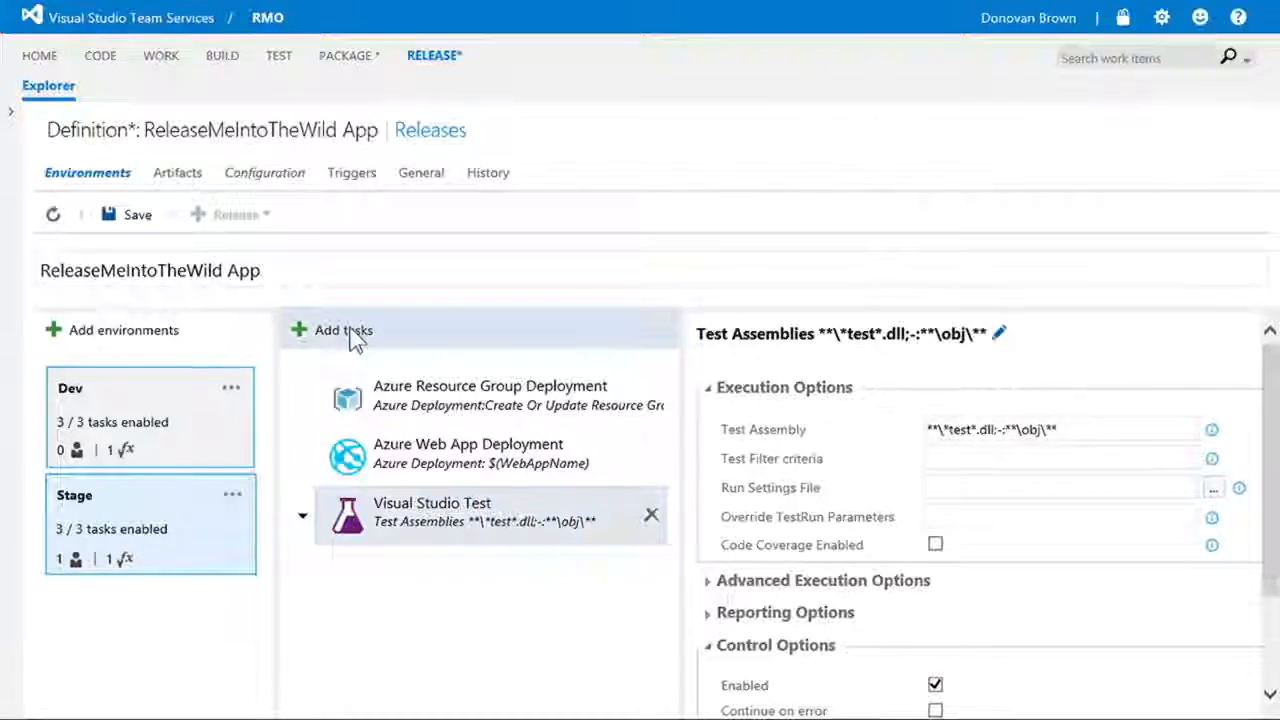
# Add the Cloud-based Web Performance Test and Cloud-based Load Test tasks to the Stage environment.
pyautogui.click(348, 338)
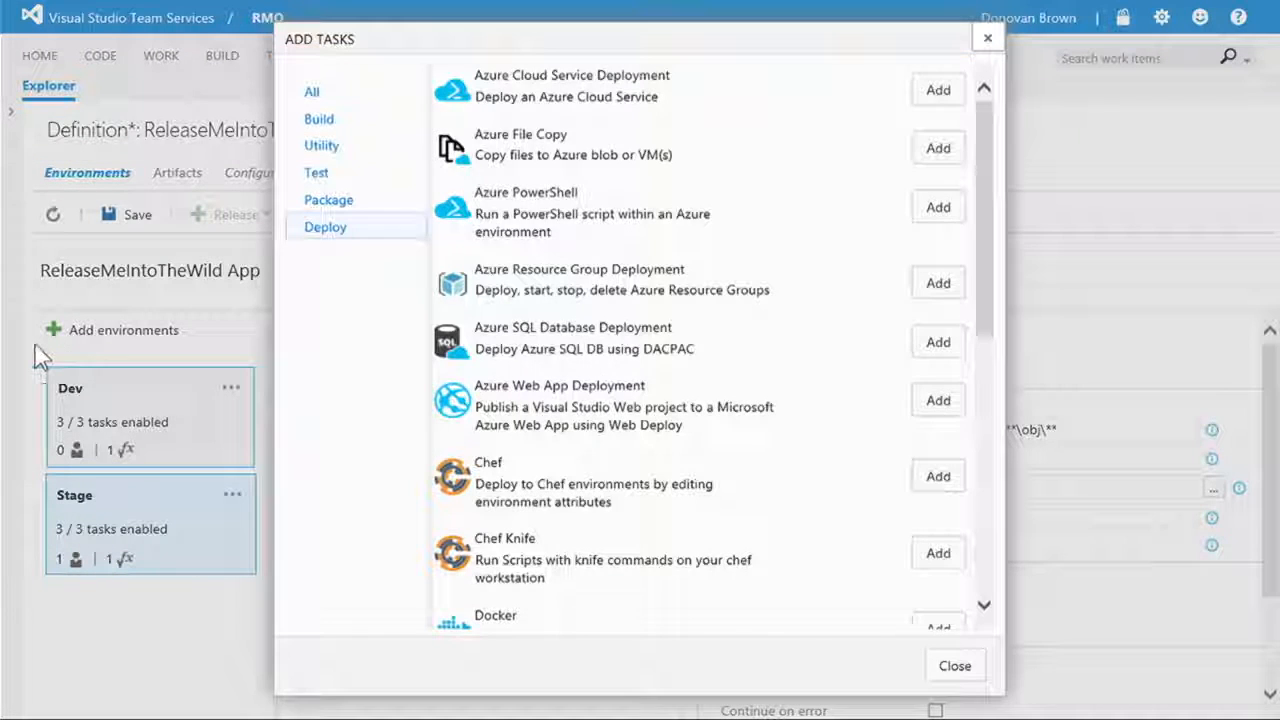
pyautogui.click(366, 178)
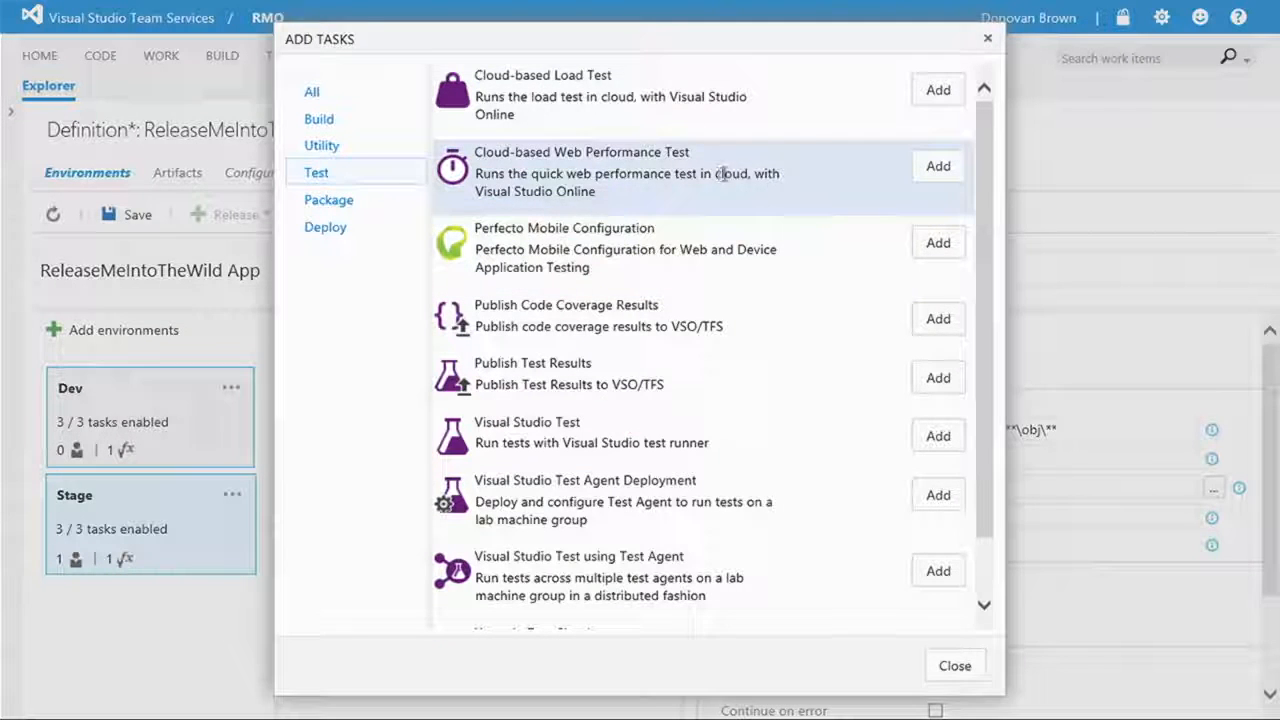
pyautogui.click(932, 170)
pyautogui.click(940, 92)
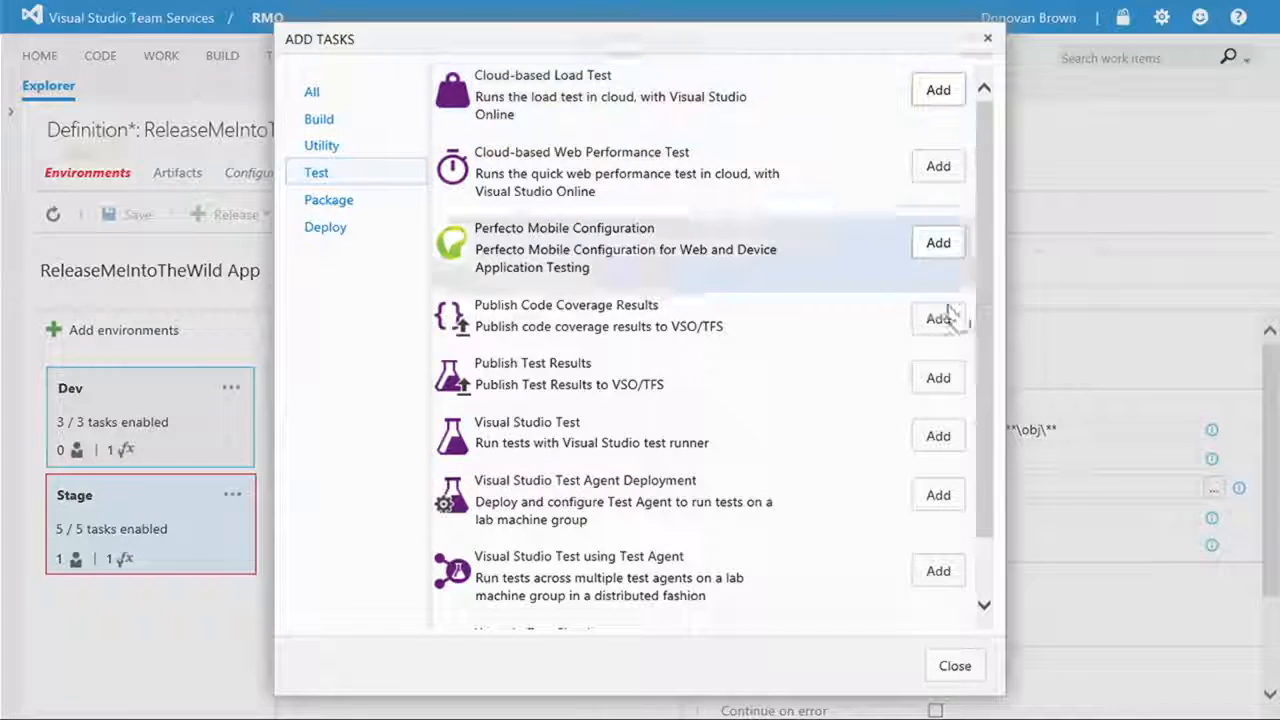
pyautogui.click(968, 678)
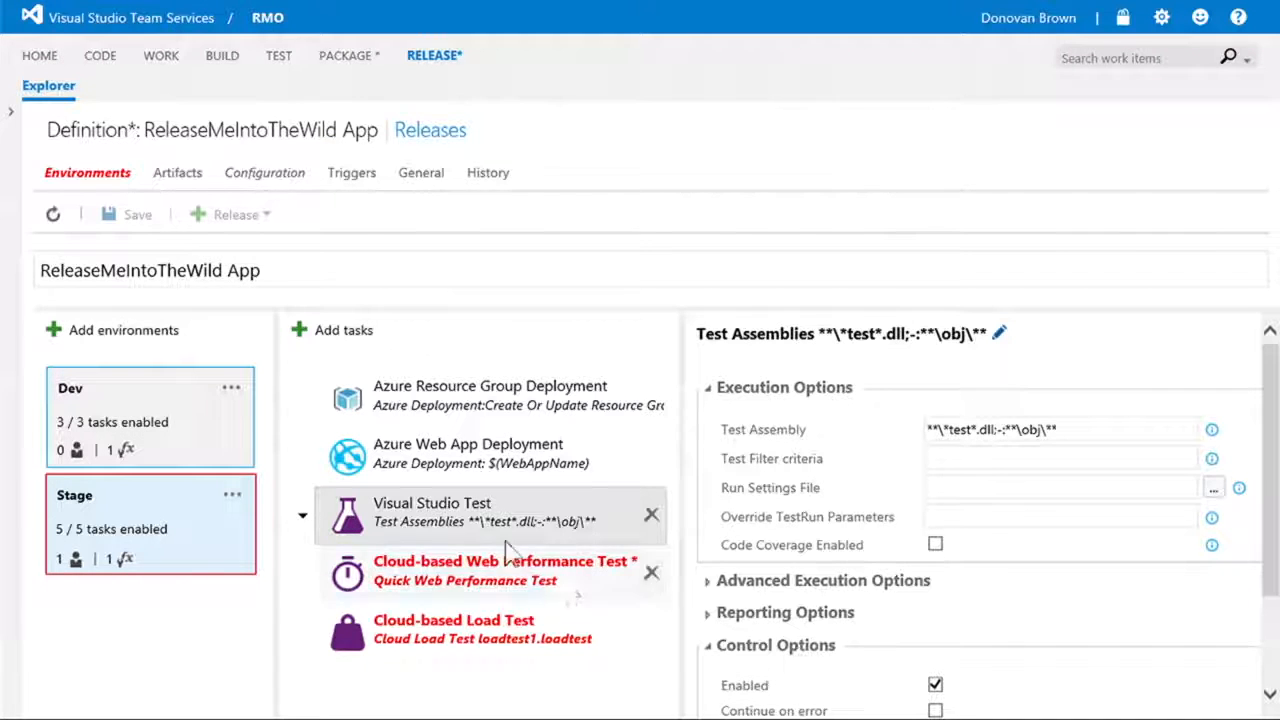
# Review the user load and run duration options of the Cloud-based Web Performance Test and the settings of the Cloud-based Load Test.
pyautogui.click(537, 575)
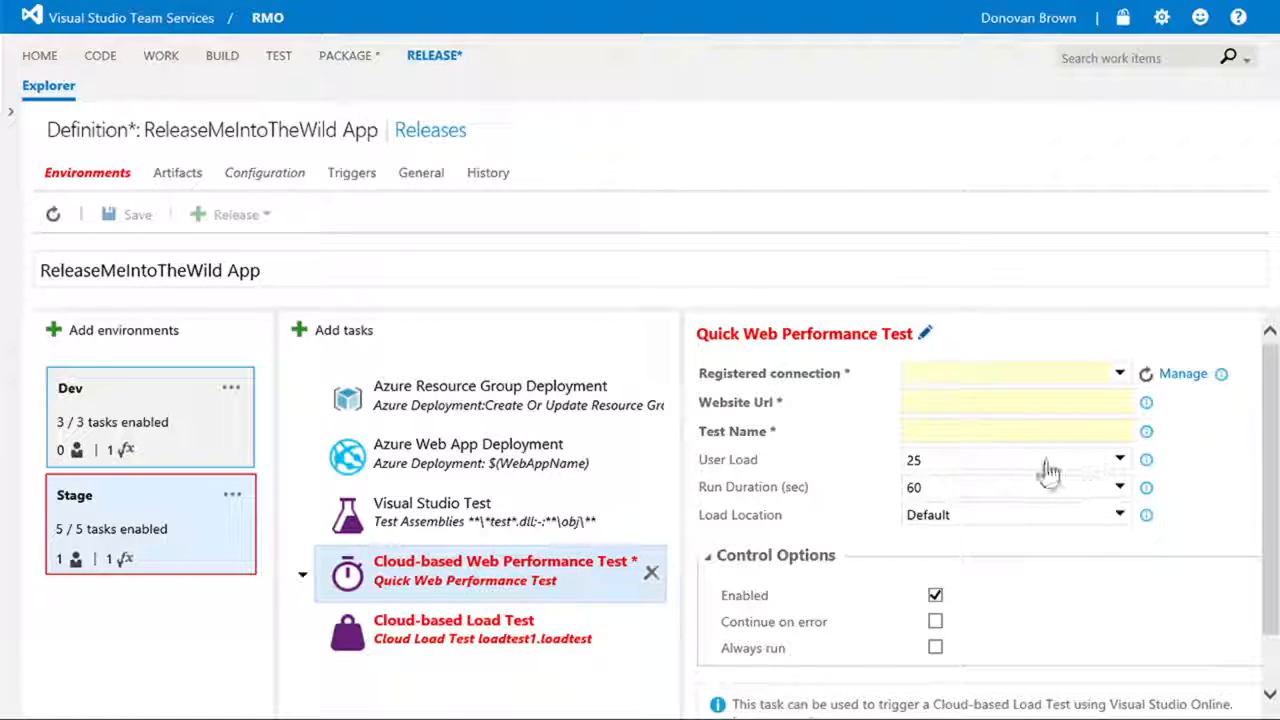
pyautogui.click(984, 460)
pyautogui.click(910, 485)
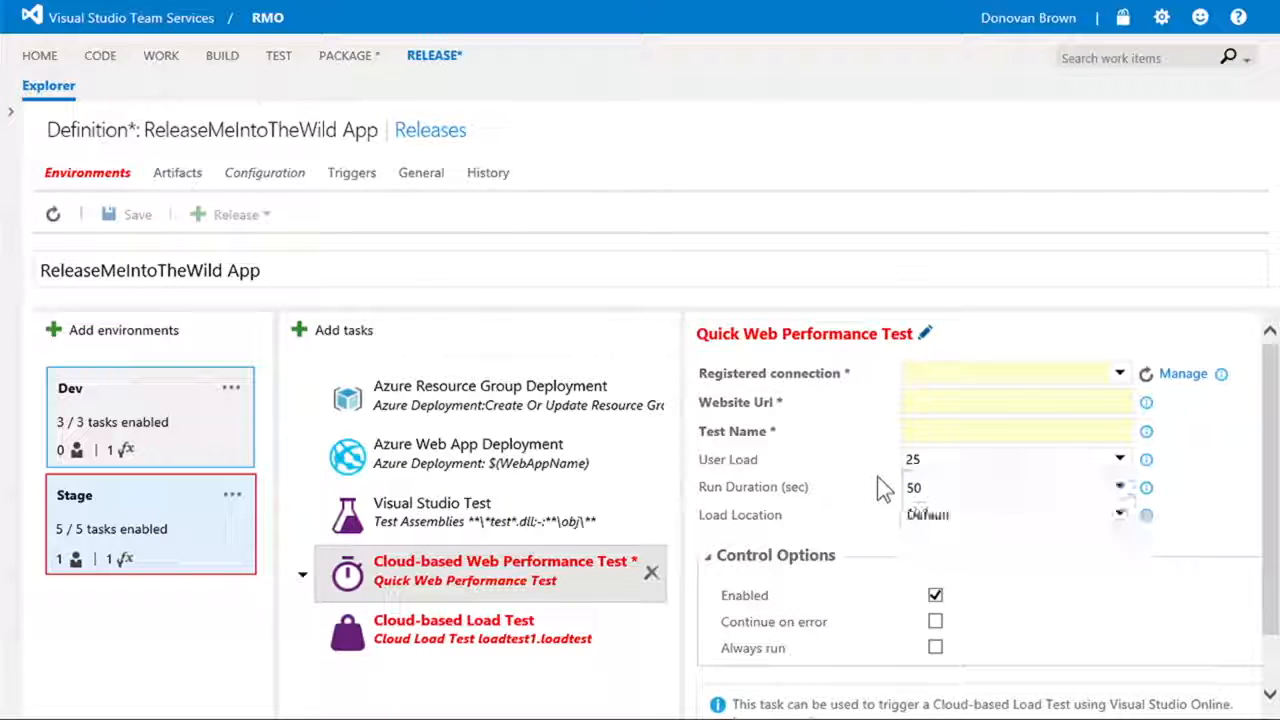
pyautogui.click(945, 487)
pyautogui.click(892, 509)
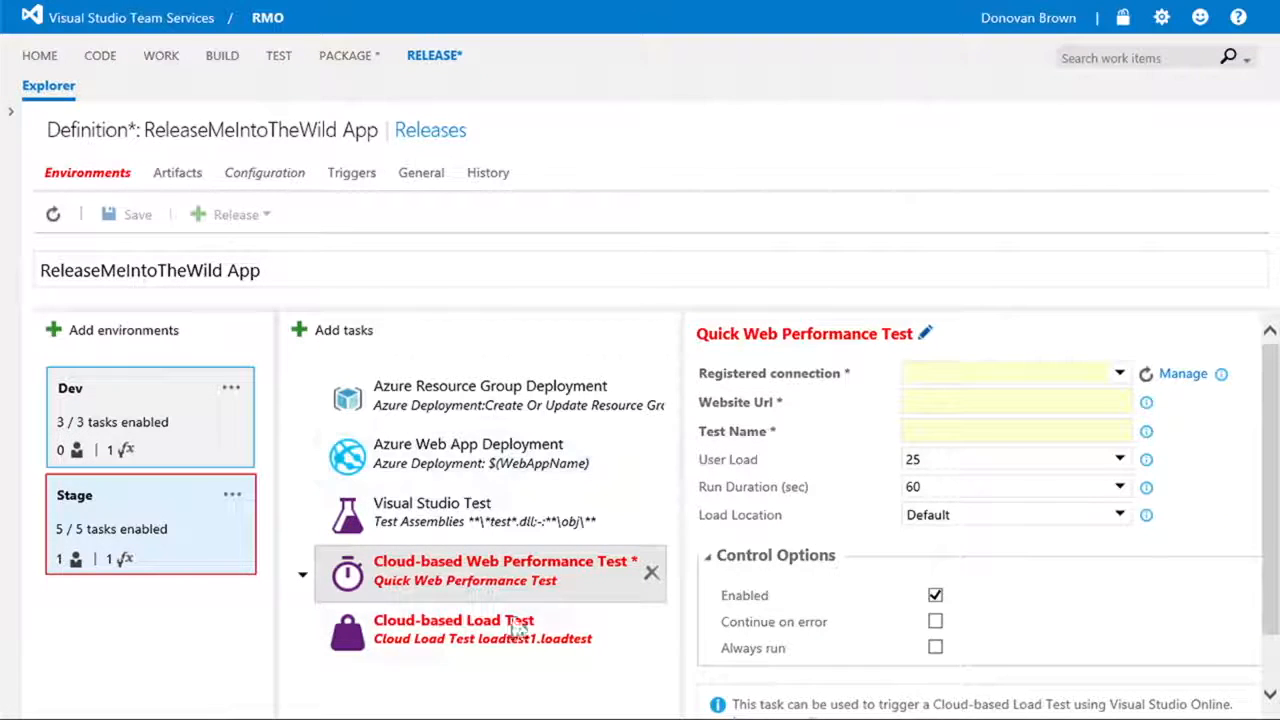
pyautogui.click(478, 651)
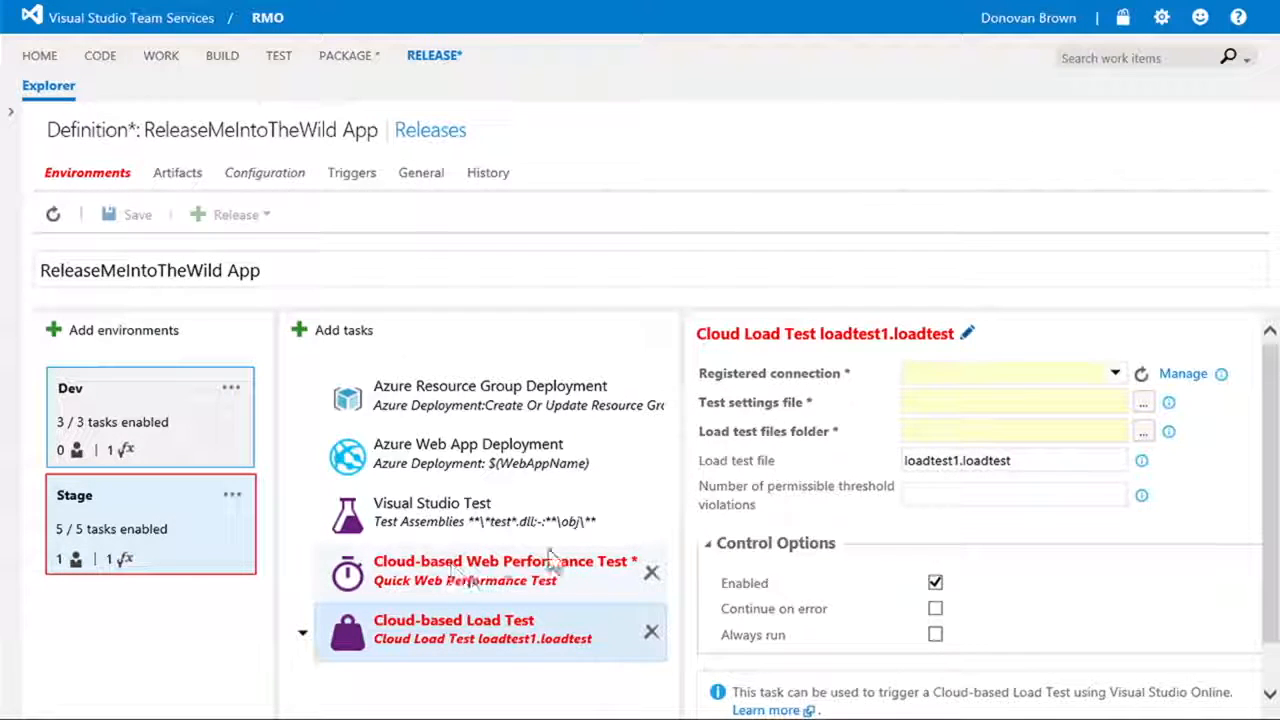
# Remove both cloud-based test tasks from Stage and go to the definition's releases, discarding the unsaved changes.
pyautogui.click(652, 576)
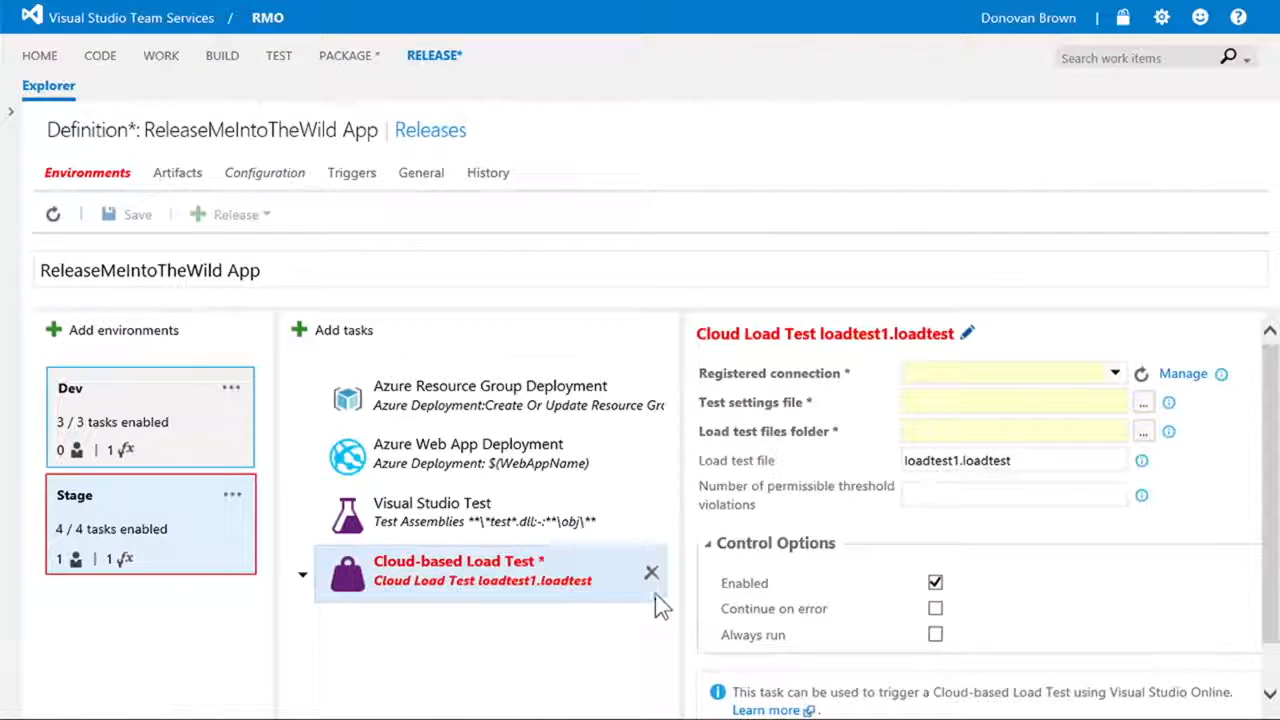
pyautogui.click(651, 575)
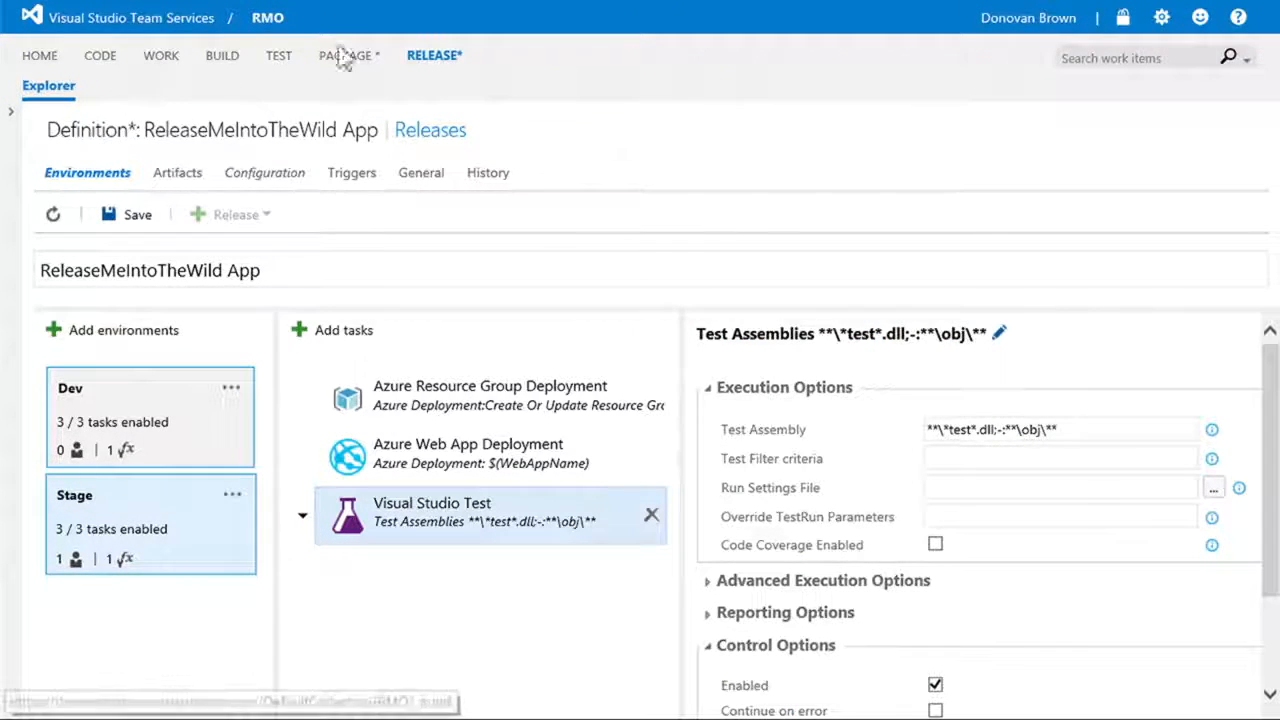
pyautogui.click(425, 132)
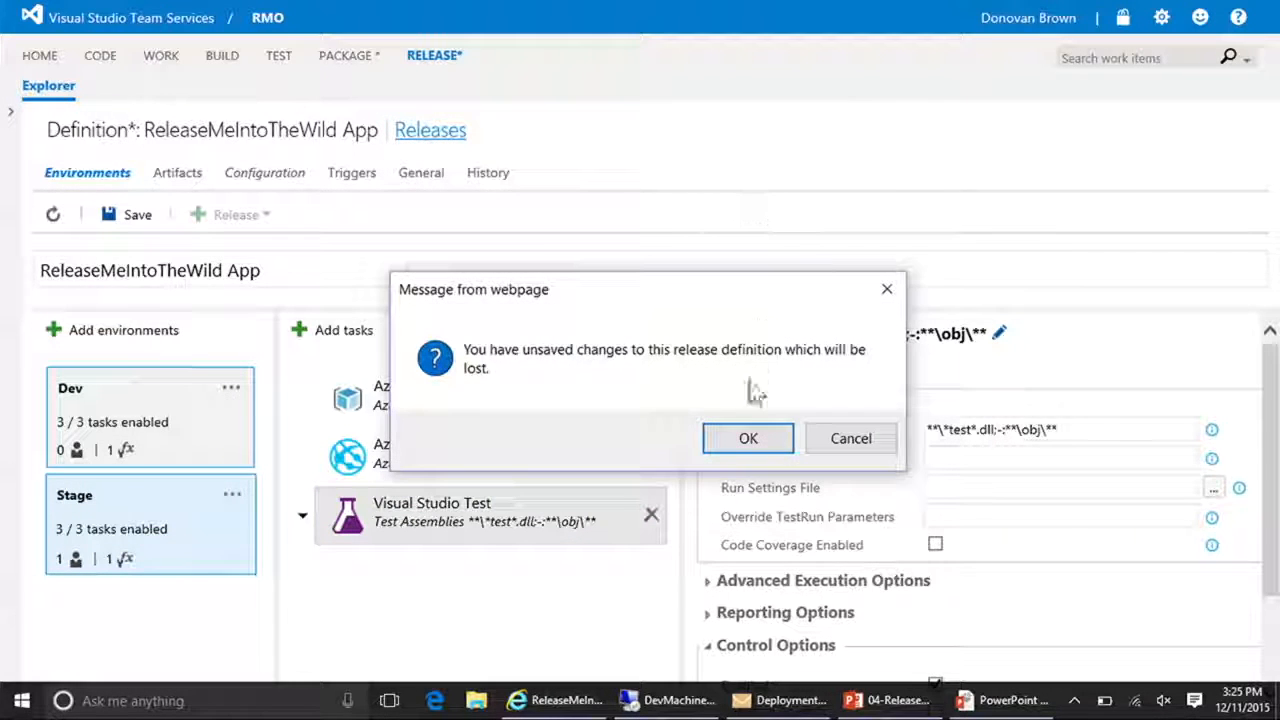
pyautogui.click(752, 436)
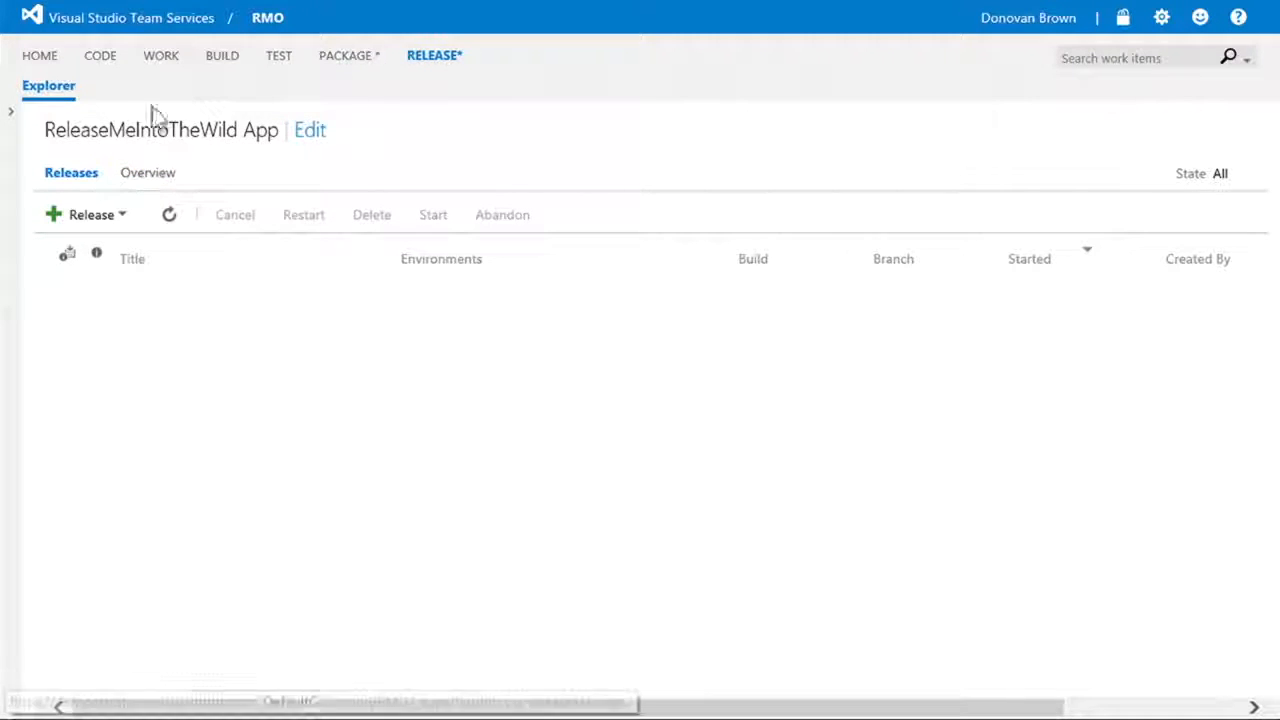
# Open the logs of Release-4 in RMO Demo Release and examine the QA environment's Quick Web Performance Test Load Test log.
pyautogui.click(55, 90)
pyautogui.click(582, 349)
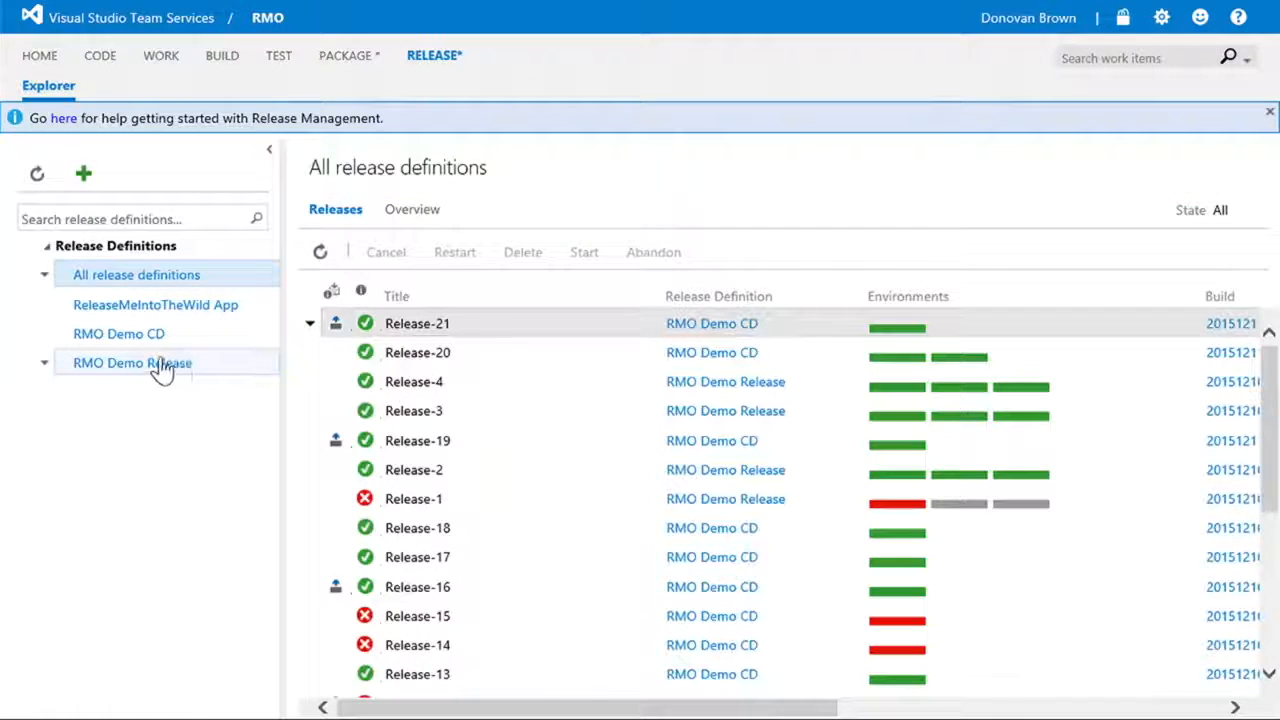
pyautogui.click(163, 364)
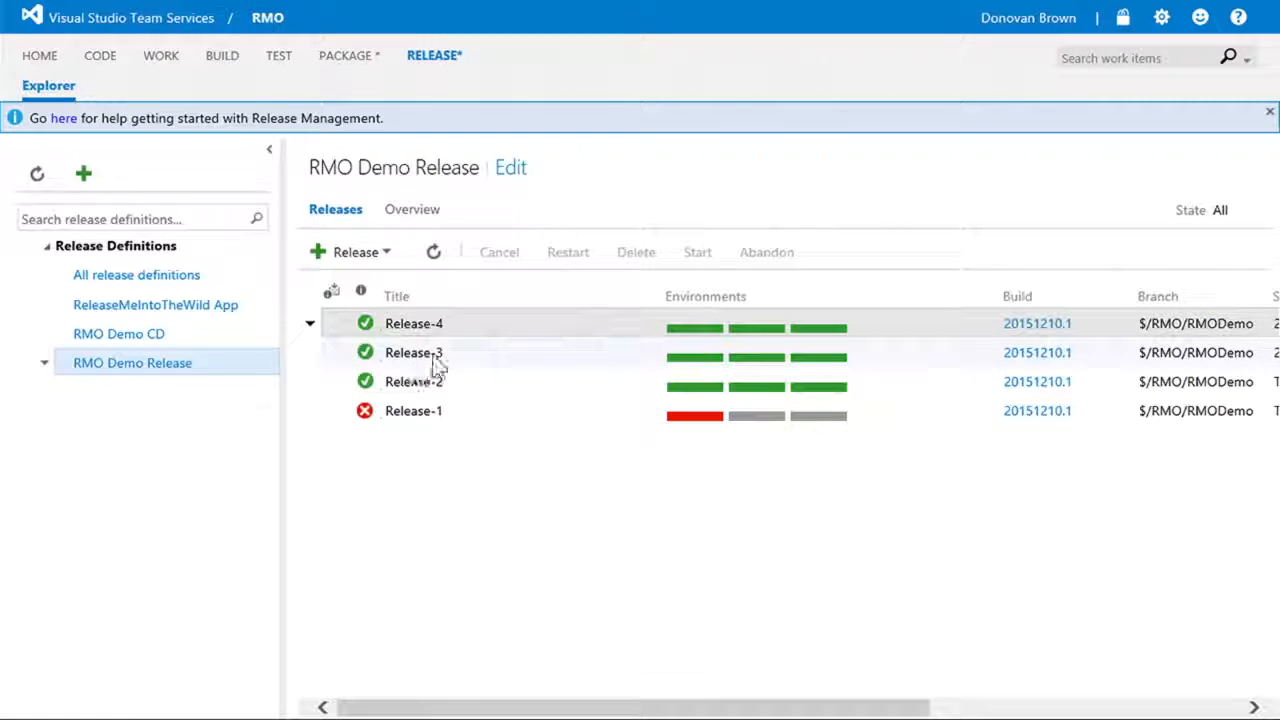
pyautogui.doubleClick(465, 320)
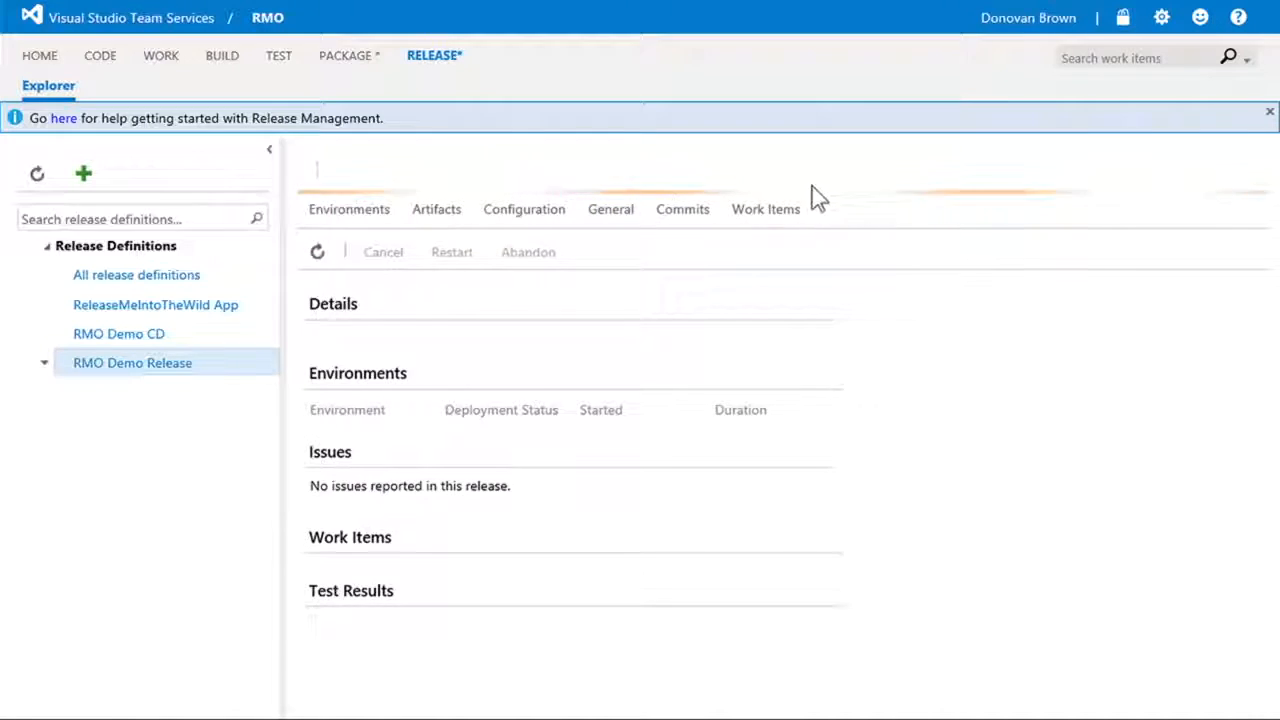
pyautogui.click(920, 210)
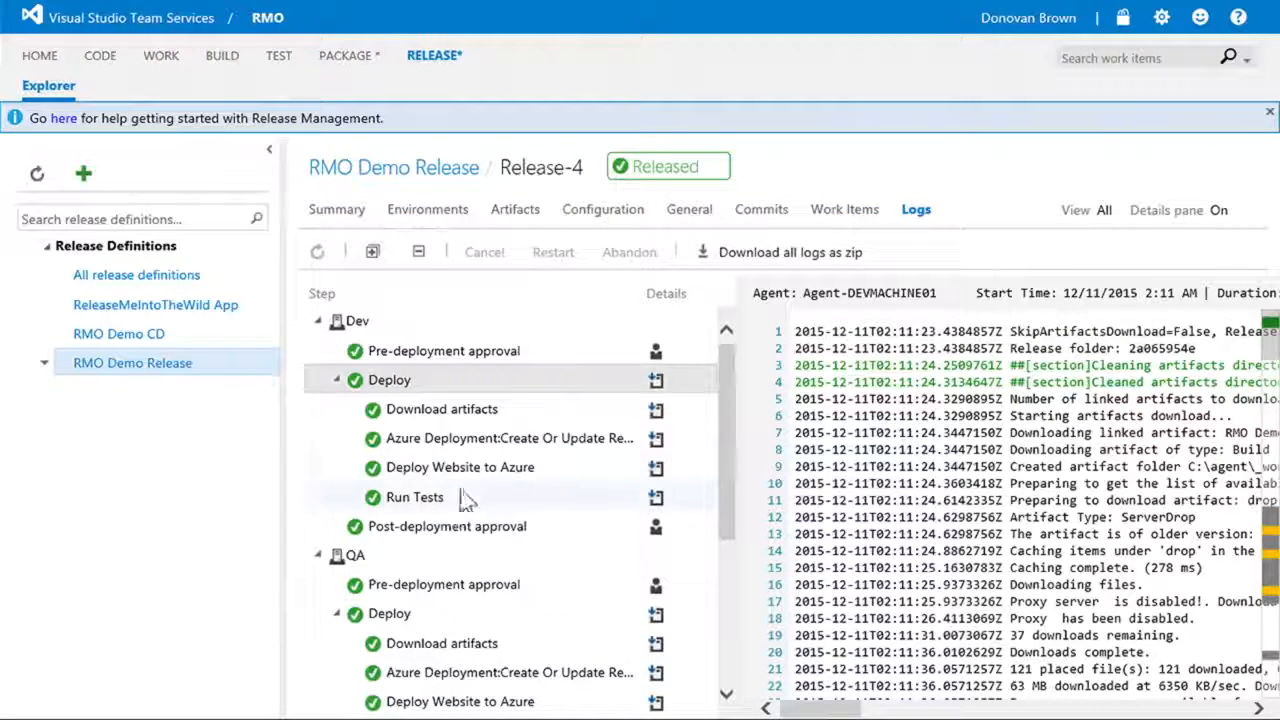
pyautogui.scroll(-3, 491, 514)
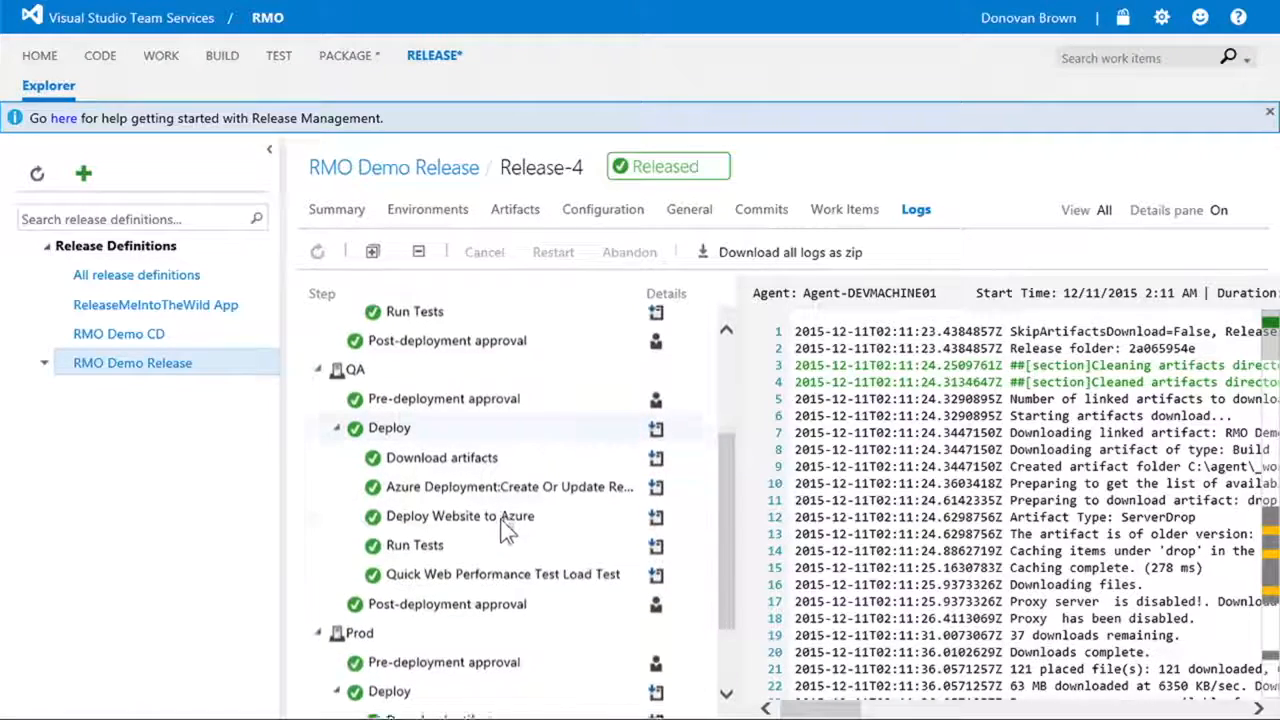
pyautogui.click(555, 577)
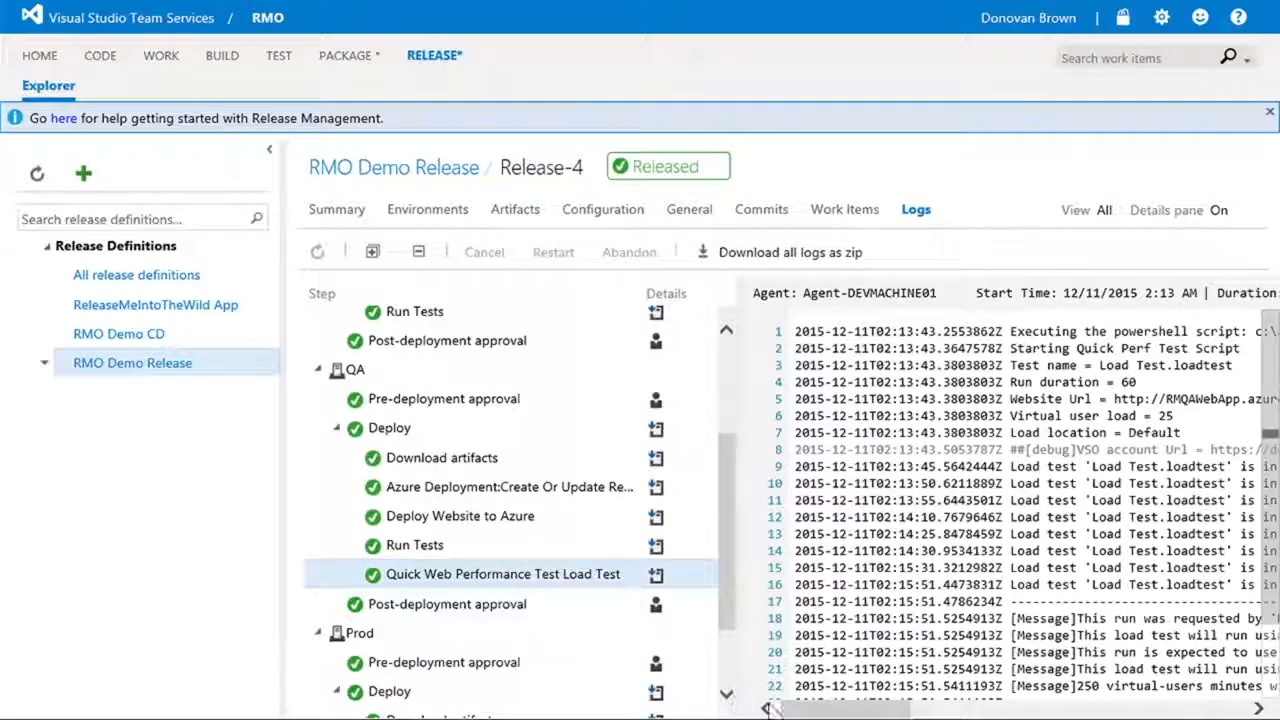
# Widen the log view by collapsing the release definitions list and dismissing the Release Management help banner.
pyautogui.moveTo(822, 714)
pyautogui.mouseDown()
pyautogui.moveTo(942, 712)
pyautogui.moveTo(818, 697)
pyautogui.mouseUp()
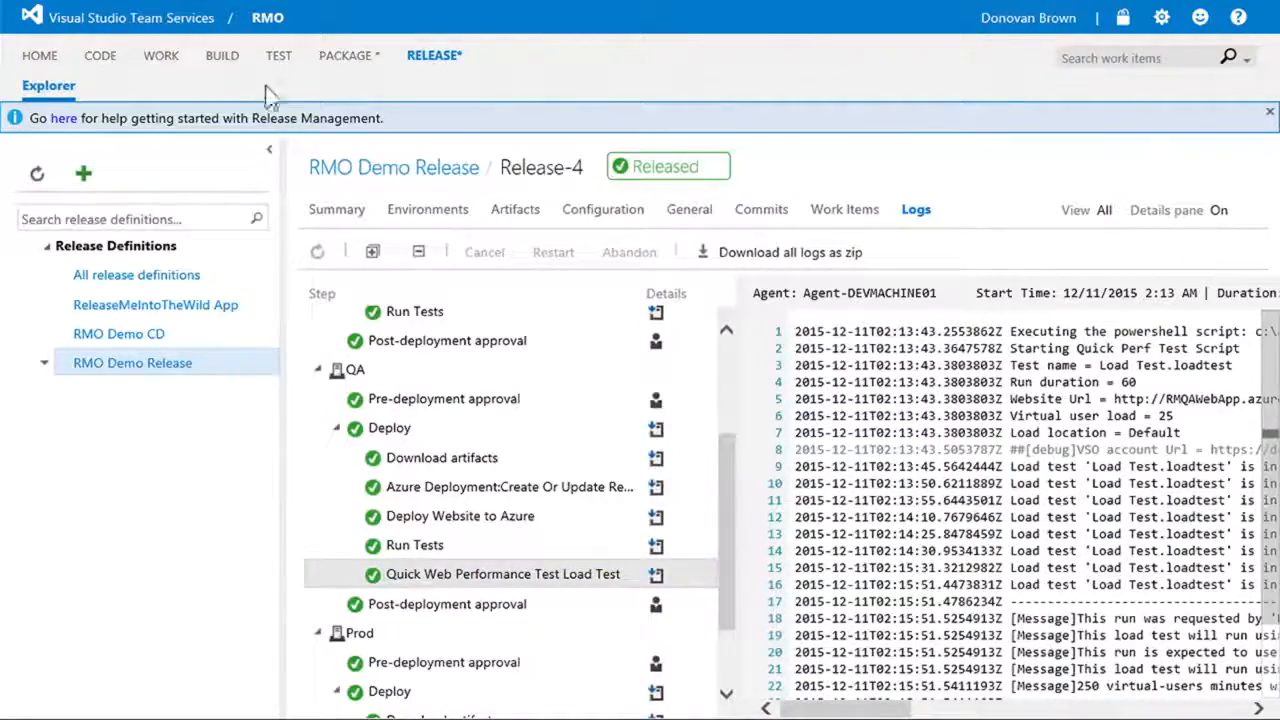
pyautogui.click(269, 149)
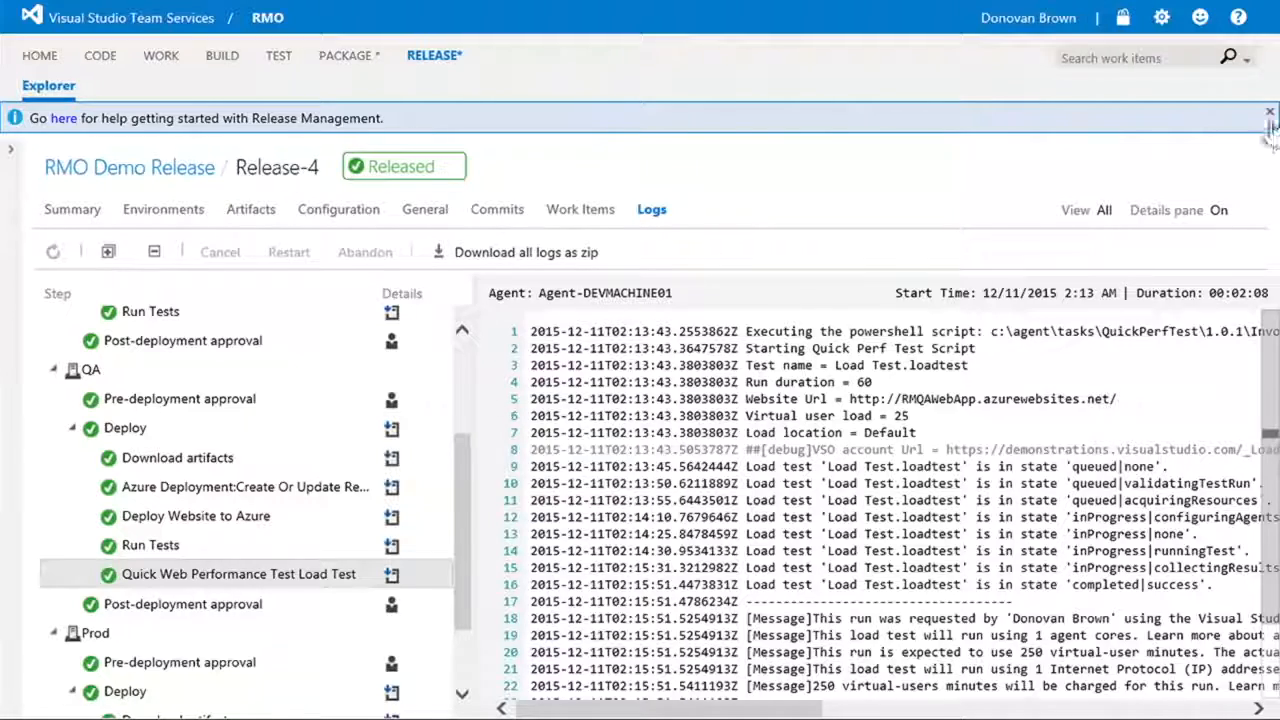
pyautogui.click(1269, 112)
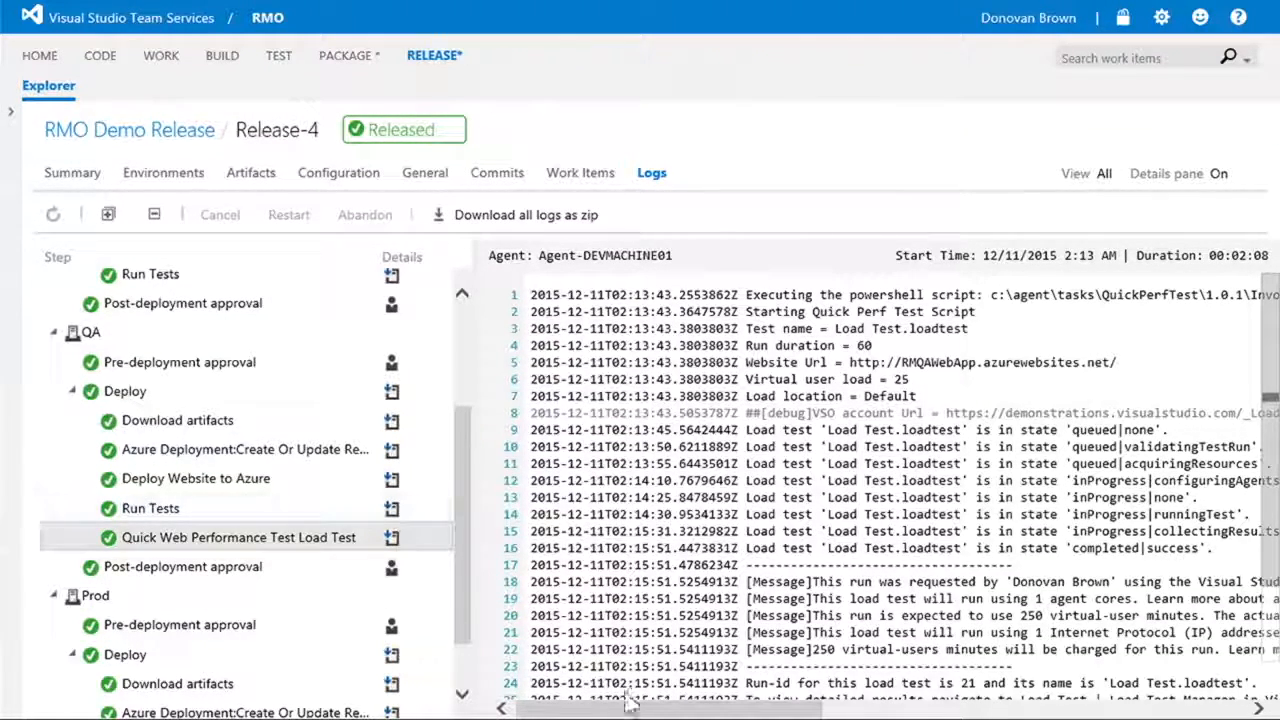
# Examine the QA load test log's run settings, state messages and closing lines, and review the Dev and QA deployment steps.
pyautogui.moveTo(628, 708); pyautogui.dragTo(650, 708)
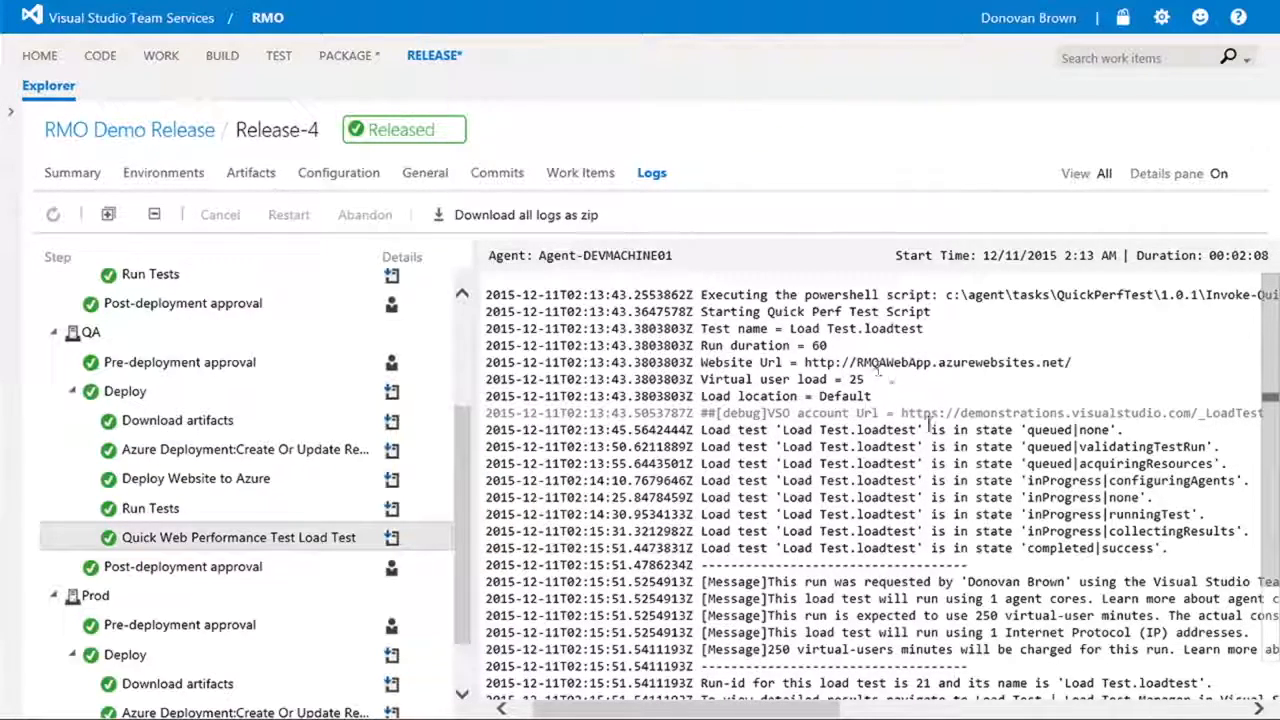
pyautogui.moveTo(931, 362); pyautogui.dragTo(1061, 326)
pyautogui.scroll(-2, 1050, 422)
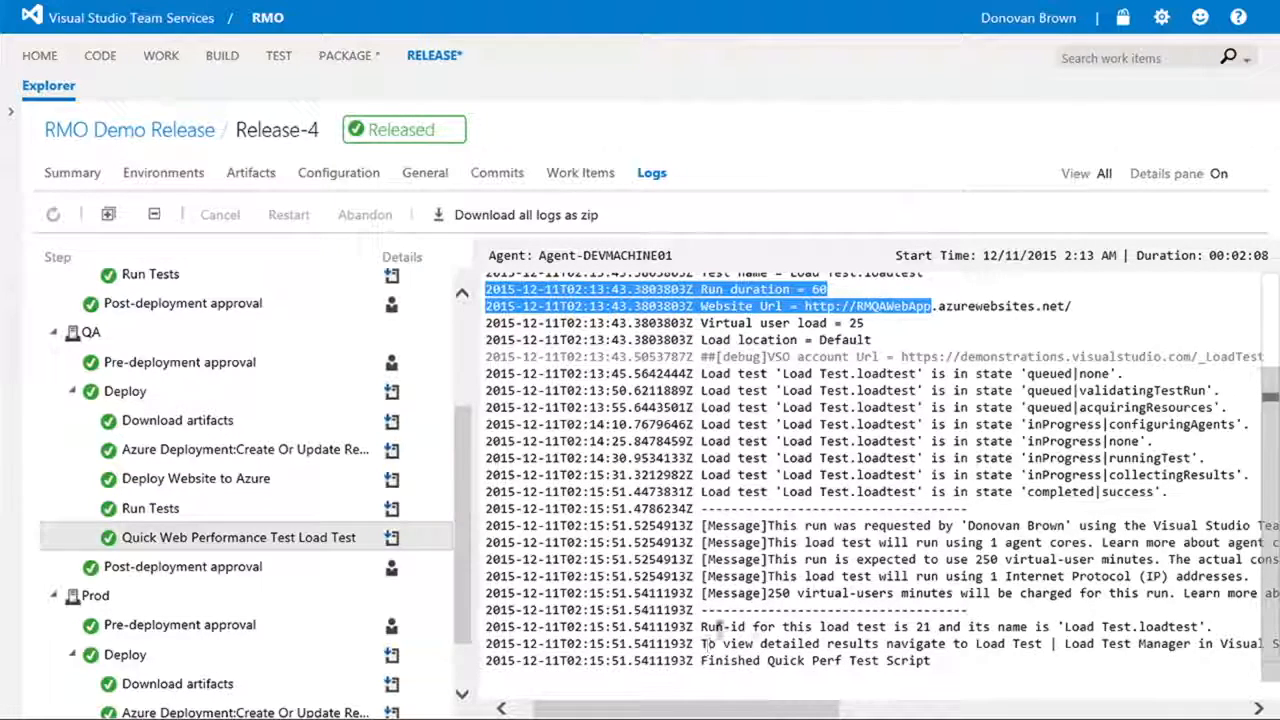
pyautogui.moveTo(462, 440); pyautogui.dragTo(443, 340)
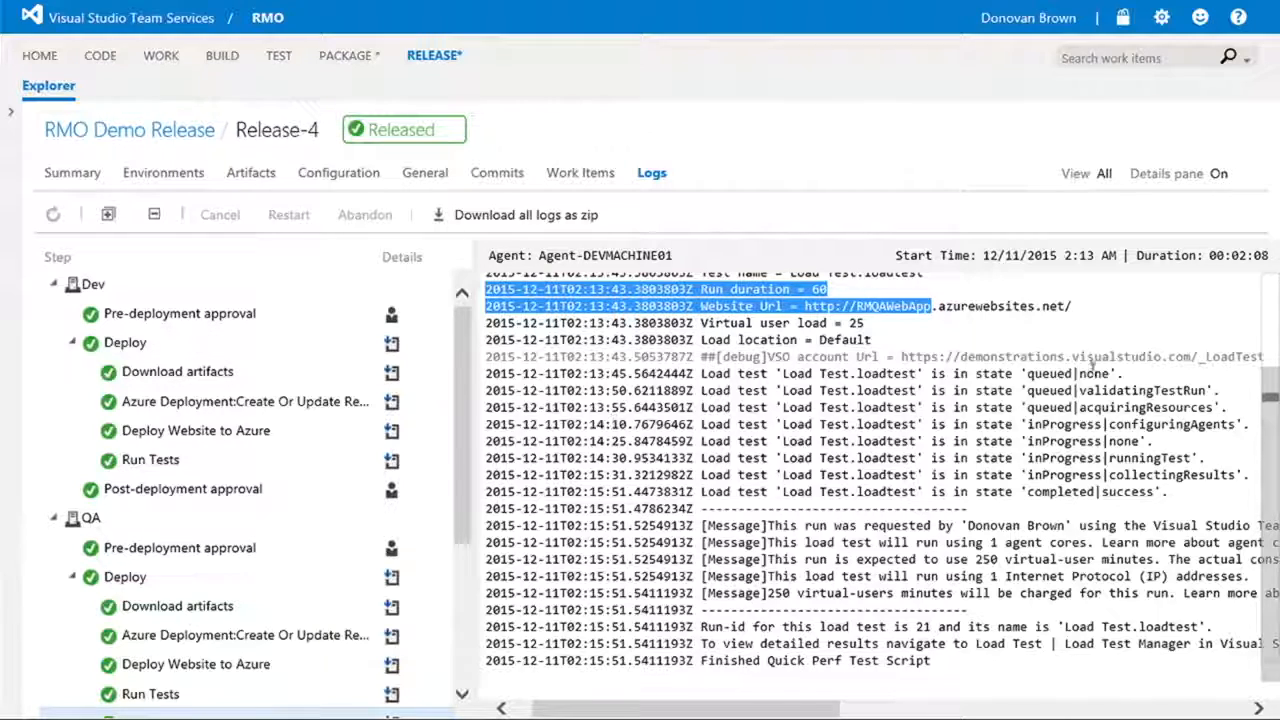
pyautogui.click(1222, 175)
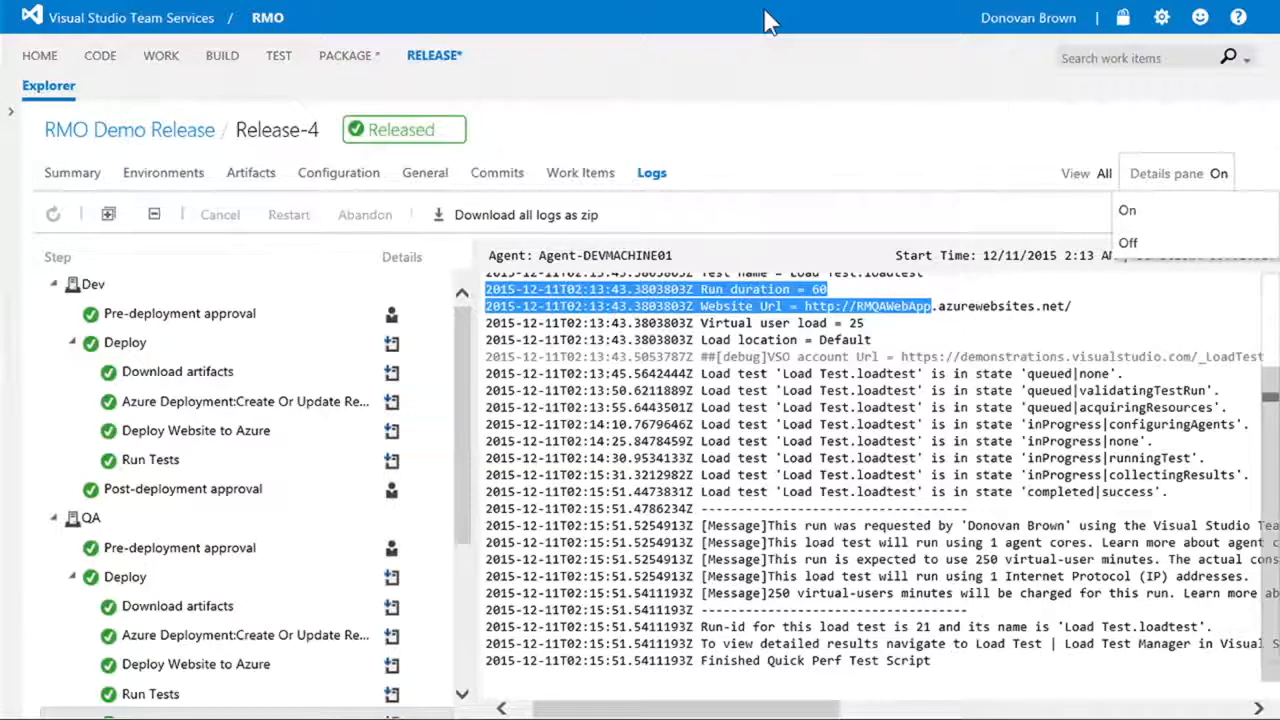
# Switch to the slide presentation and advance to the Free Resources for DevOps Practices slide.
pyautogui.hotkey('alt', 'Tab')
pyautogui.hotkey('alt', 'Tab')
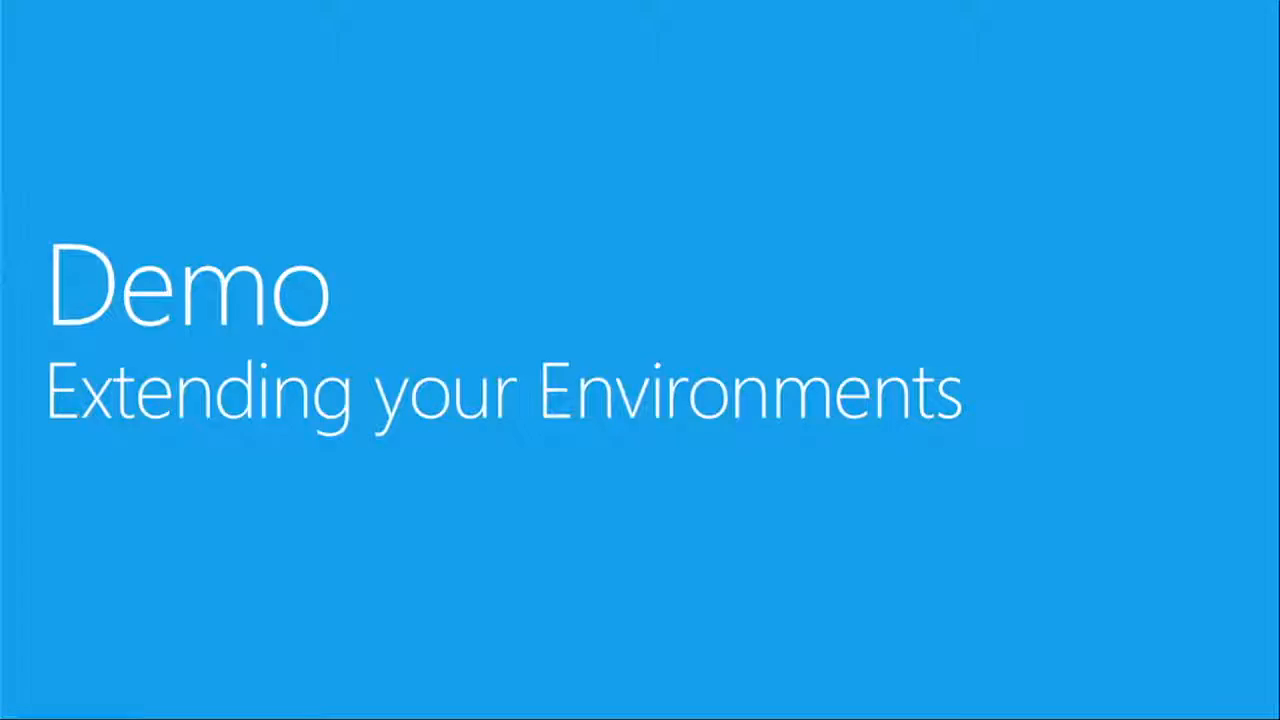
pyautogui.press('Right')
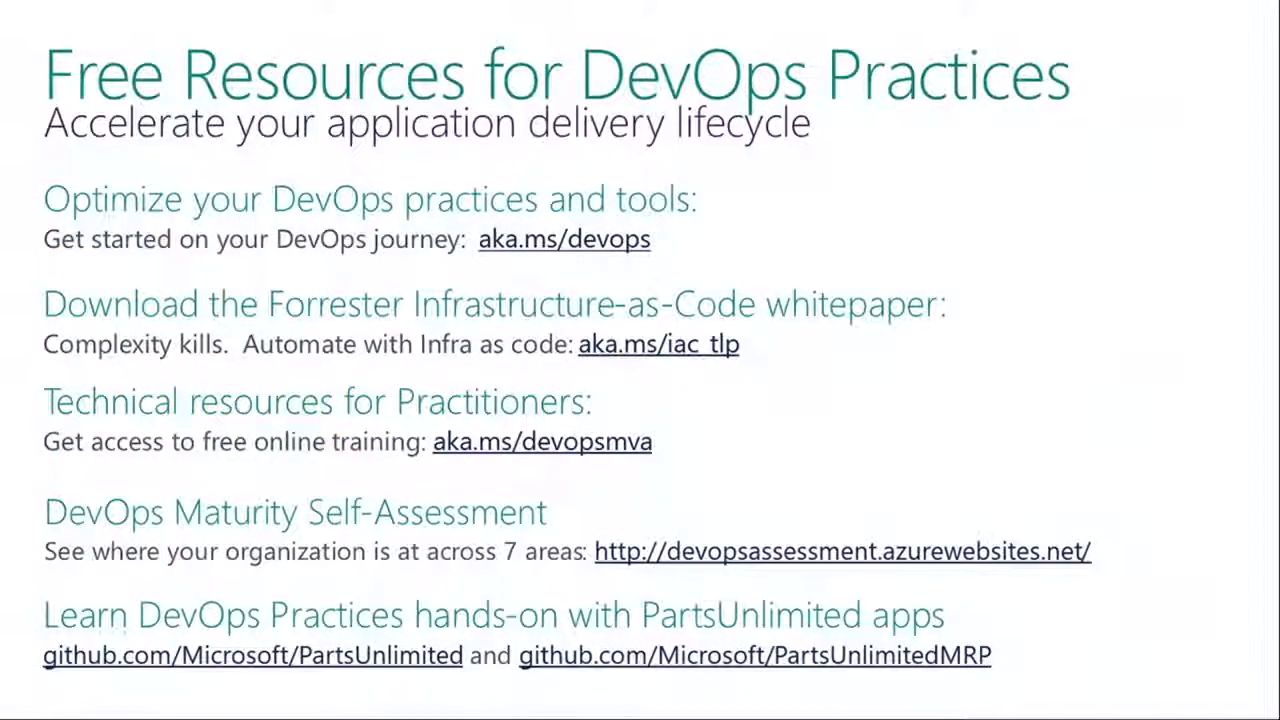